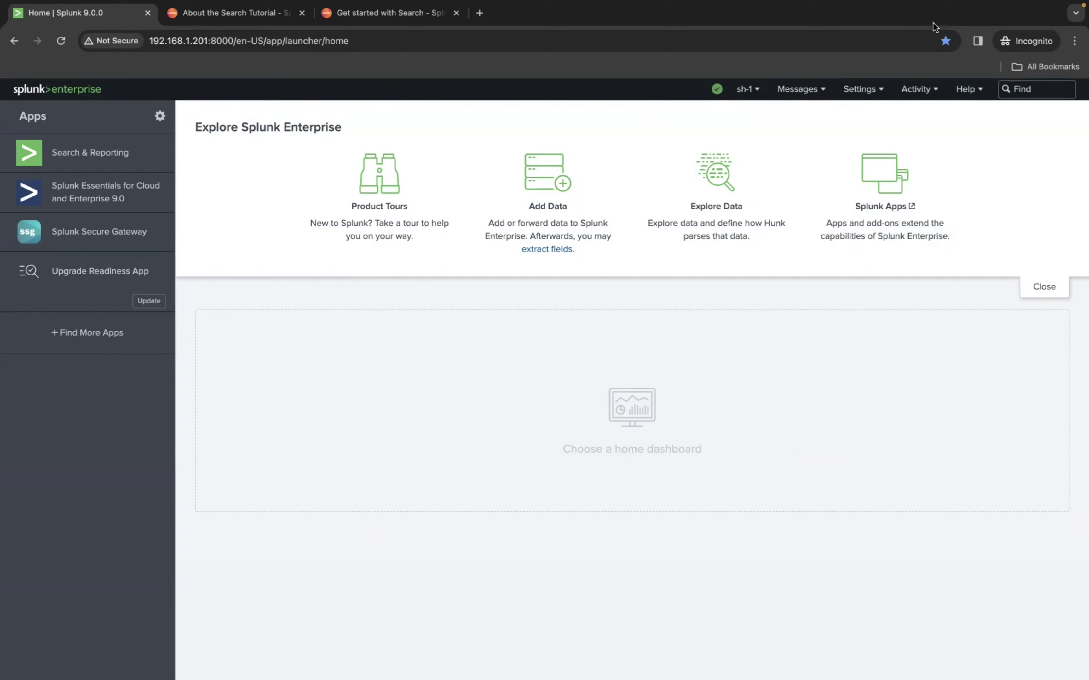
Start adding data to Splunk with the method that uploads files from the computer
{"action": "left_click", "coordinate": [879, 94]}
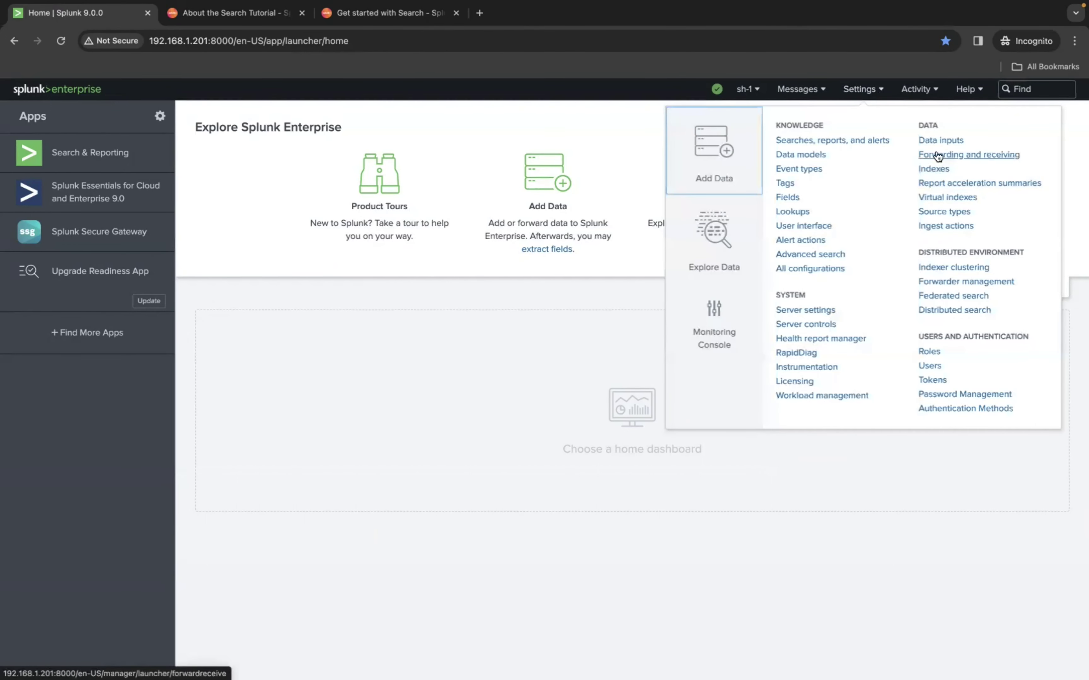
{"action": "left_click", "coordinate": [712, 177]}
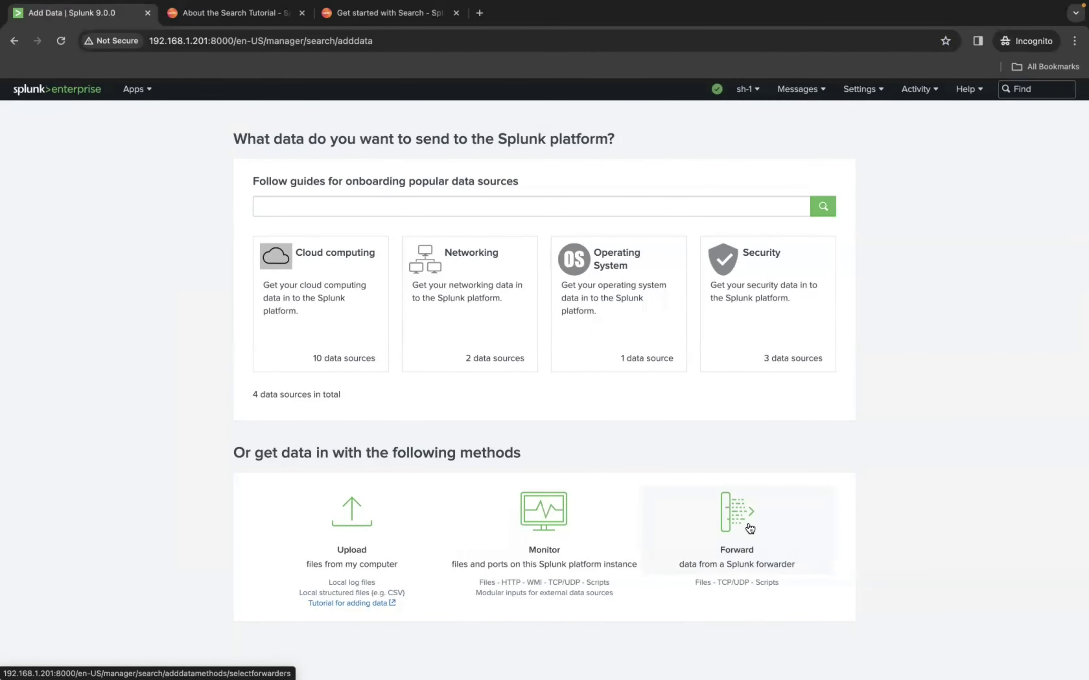
{"action": "left_click", "coordinate": [360, 532]}
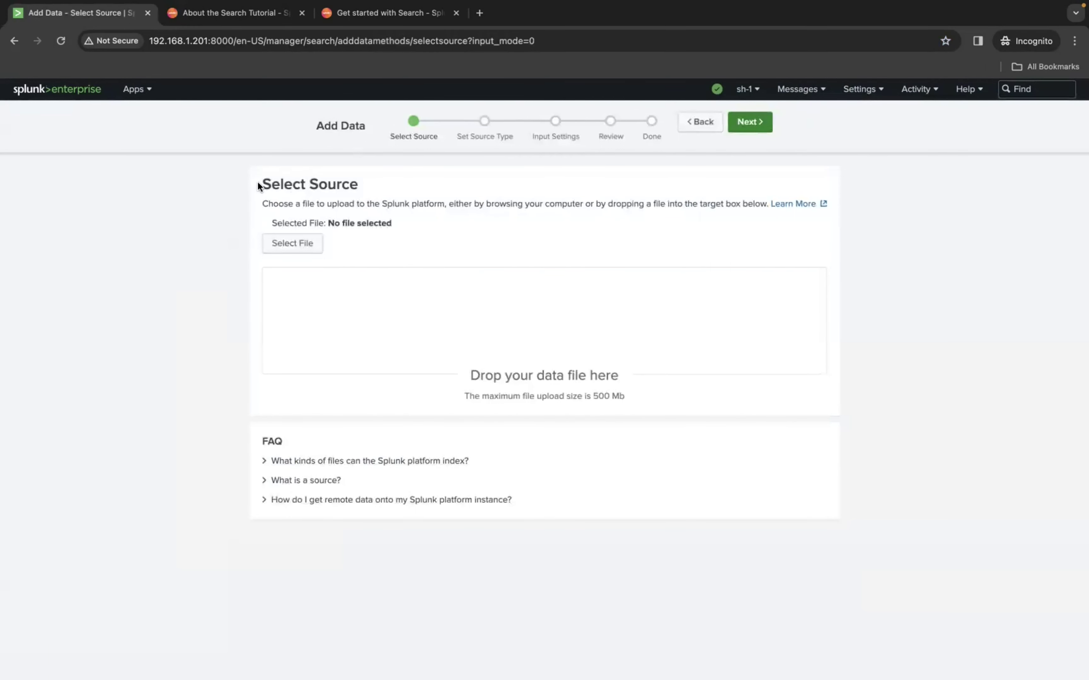
Choose secure.log from the mailsv folder in tutorialdata as the upload source and proceed to the source type settings
{"action": "left_click", "coordinate": [293, 244]}
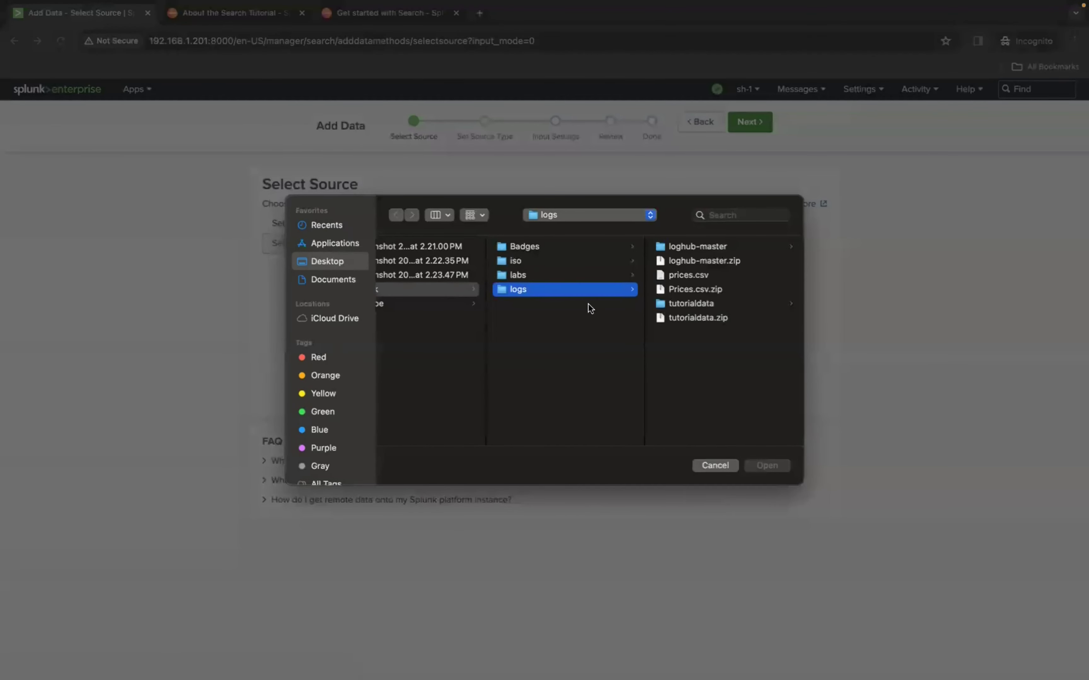
{"action": "left_click", "coordinate": [700, 305]}
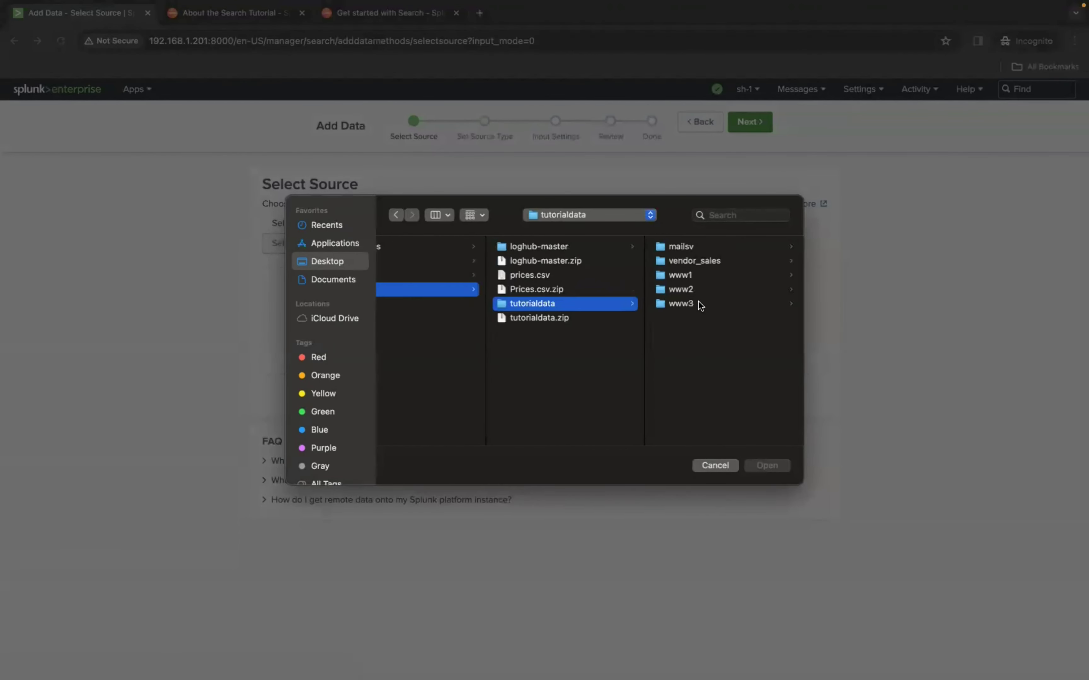
{"action": "left_click", "coordinate": [734, 248]}
{"action": "left_click", "coordinate": [684, 248]}
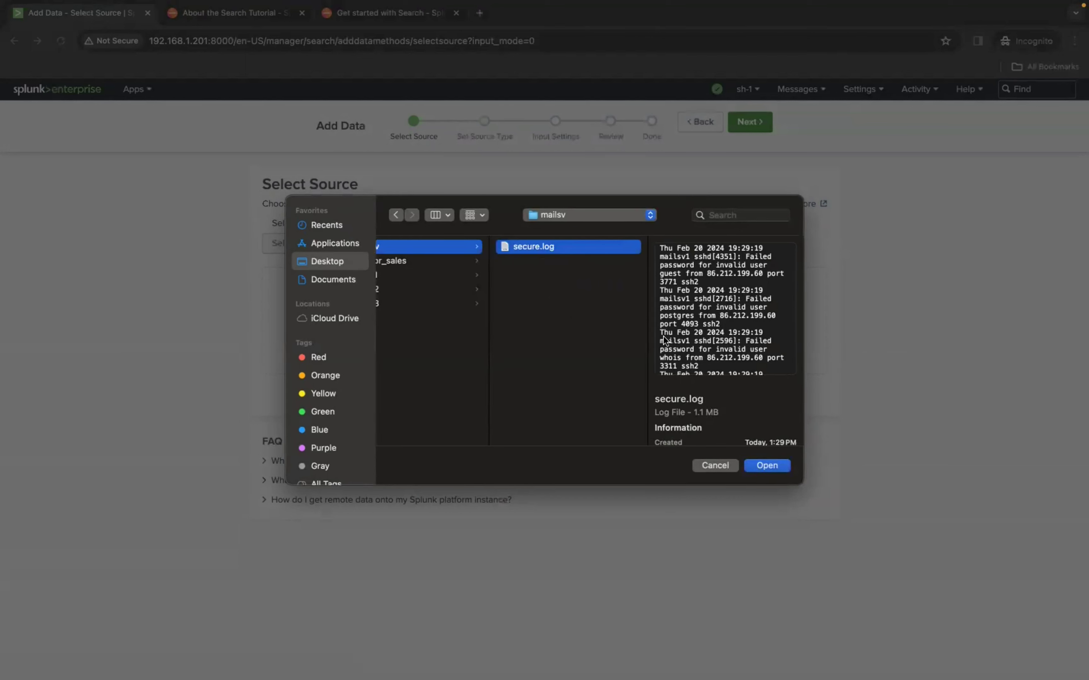
{"action": "left_click", "coordinate": [766, 466]}
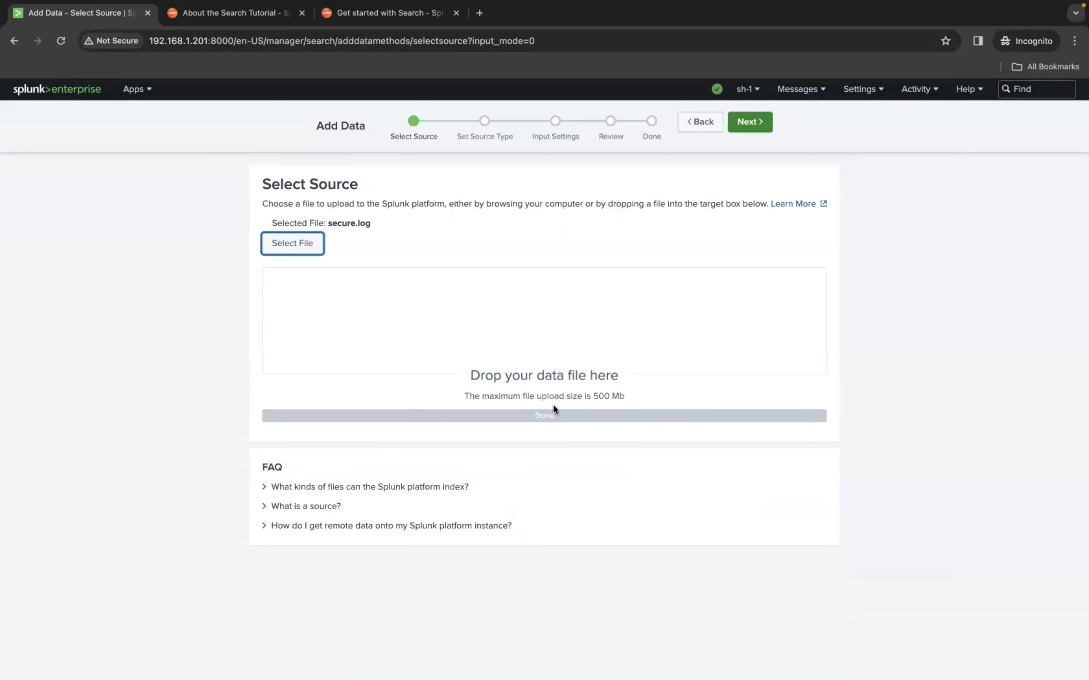
{"action": "left_click", "coordinate": [614, 197]}
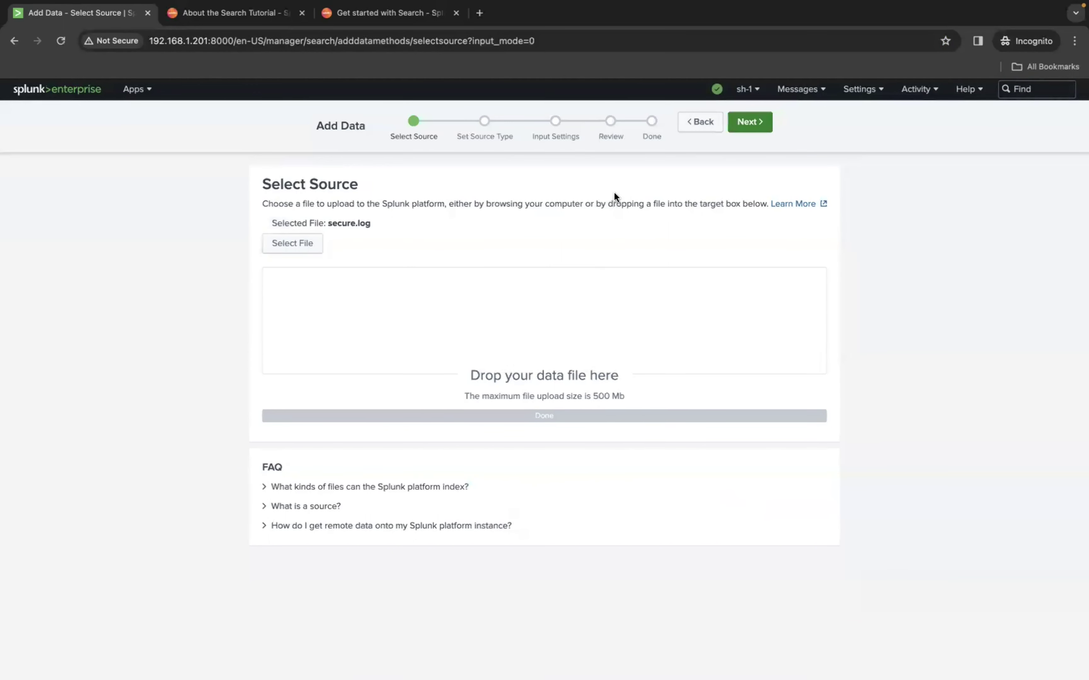
{"action": "left_click", "coordinate": [762, 129]}
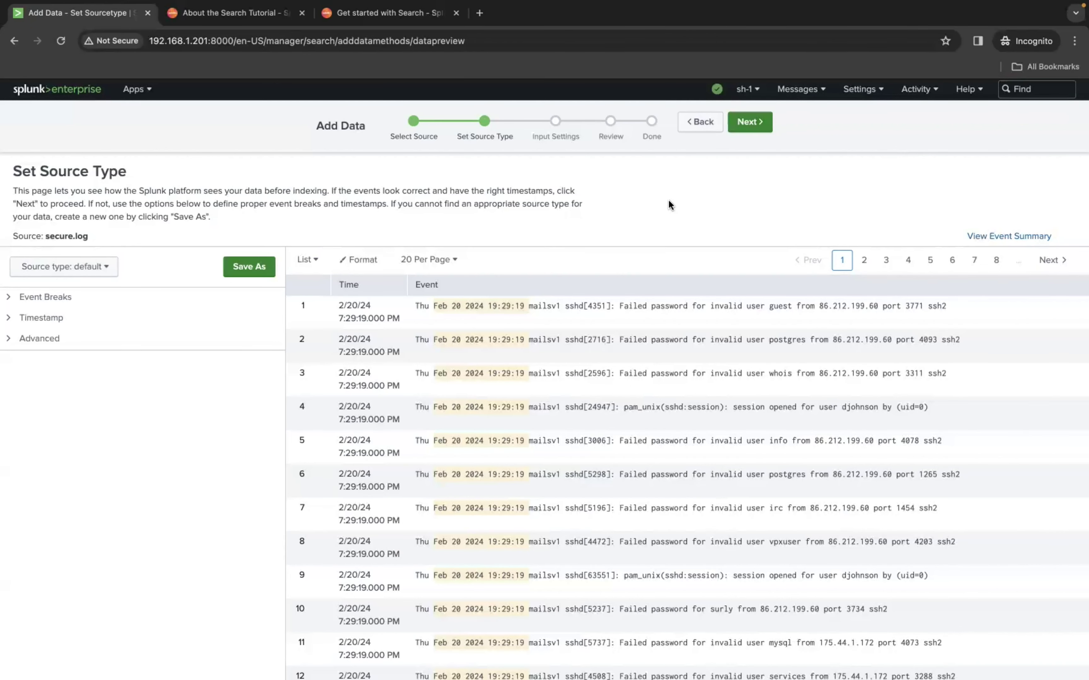
Save a new source type named secure_login_data with category Custom and app Search & Reporting
{"action": "left_click", "coordinate": [112, 273]}
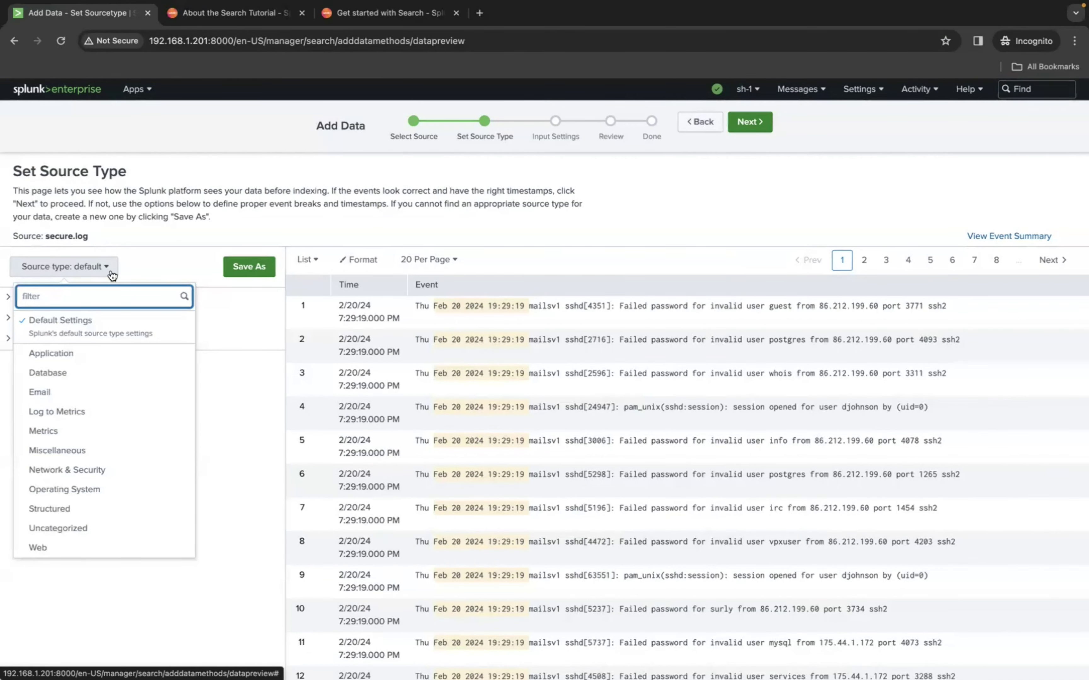
{"action": "left_click", "coordinate": [250, 269]}
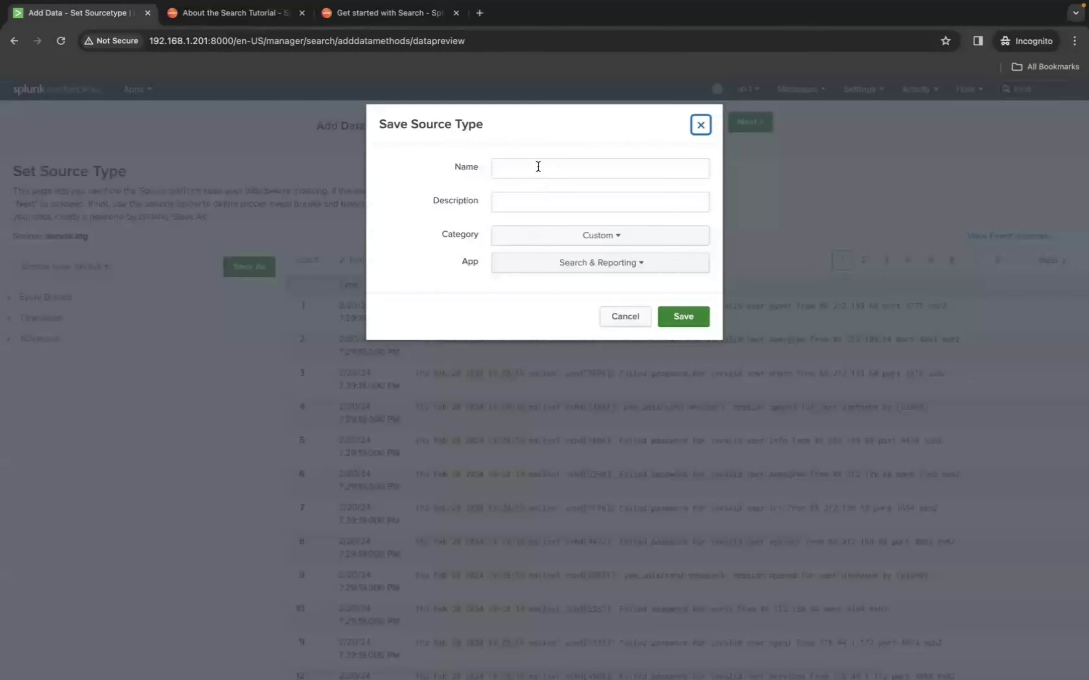
{"action": "type", "text": "se"}
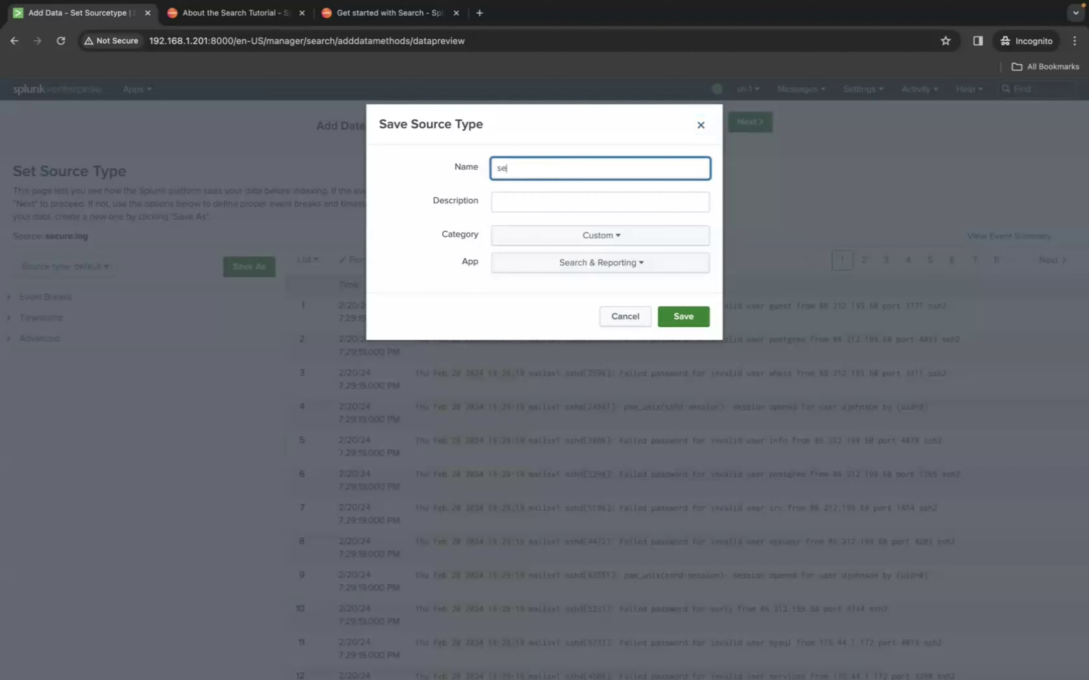
{"action": "type", "text": "cure_login_data"}
{"action": "left_click", "coordinate": [549, 206]}
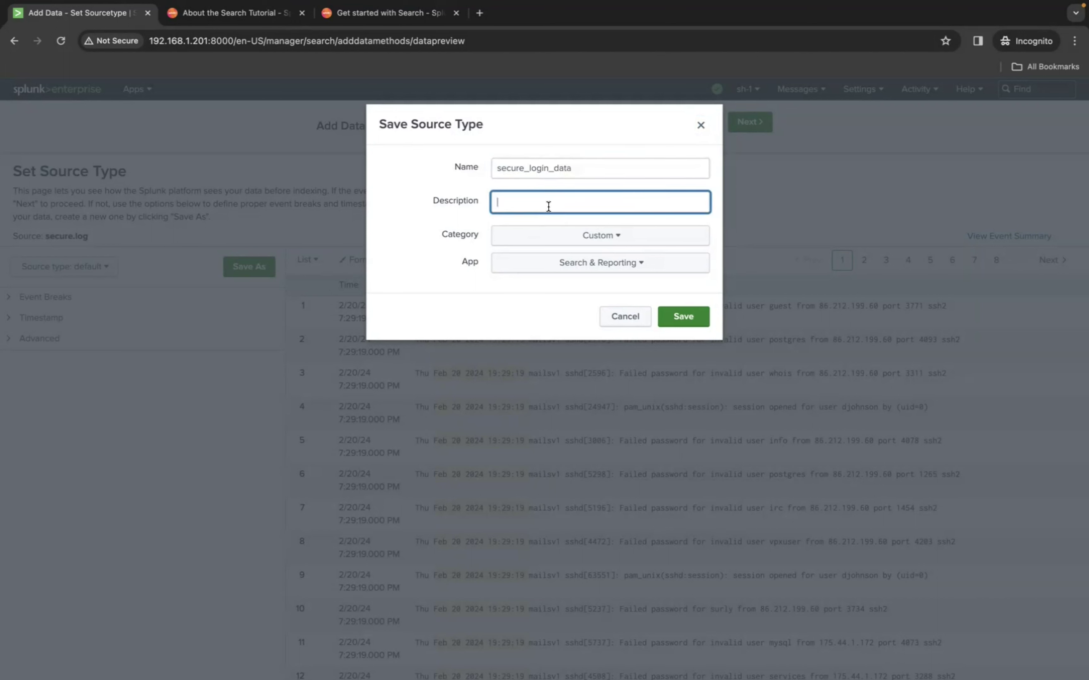
{"action": "left_click", "coordinate": [432, 256]}
{"action": "left_click", "coordinate": [515, 233]}
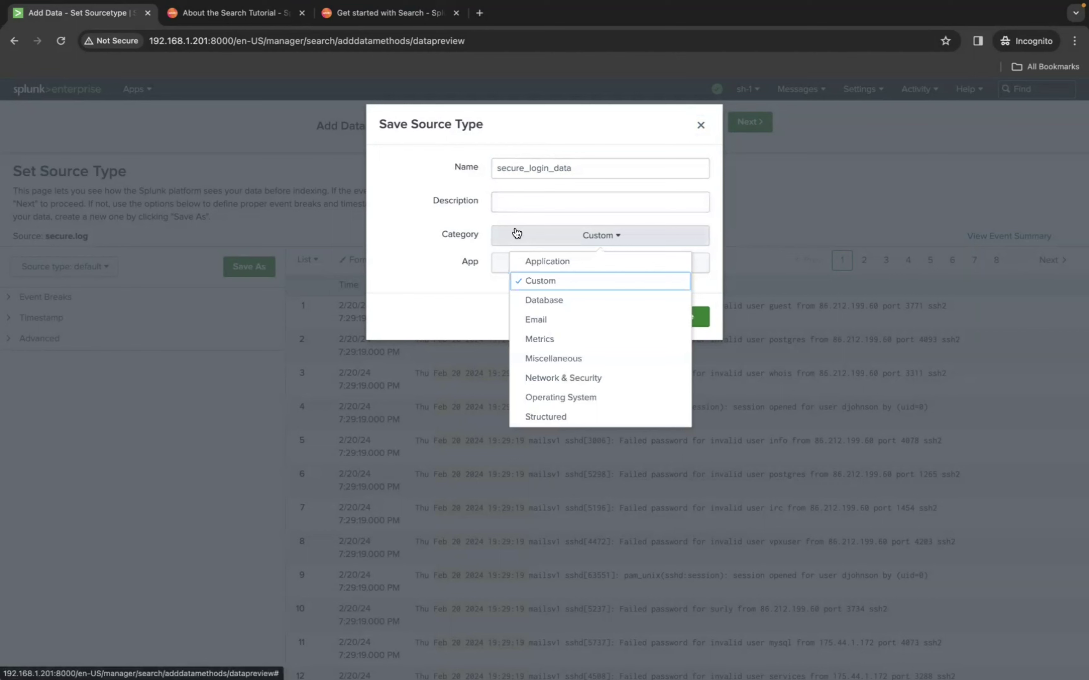
{"action": "left_click", "coordinate": [422, 265]}
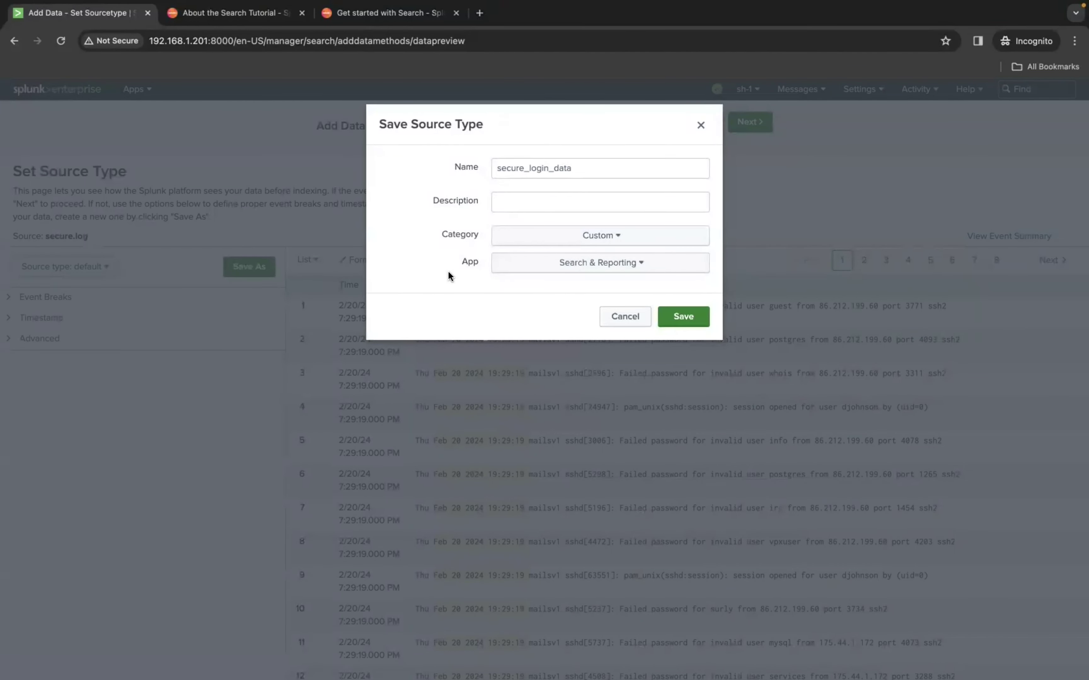
{"action": "left_click", "coordinate": [688, 318]}
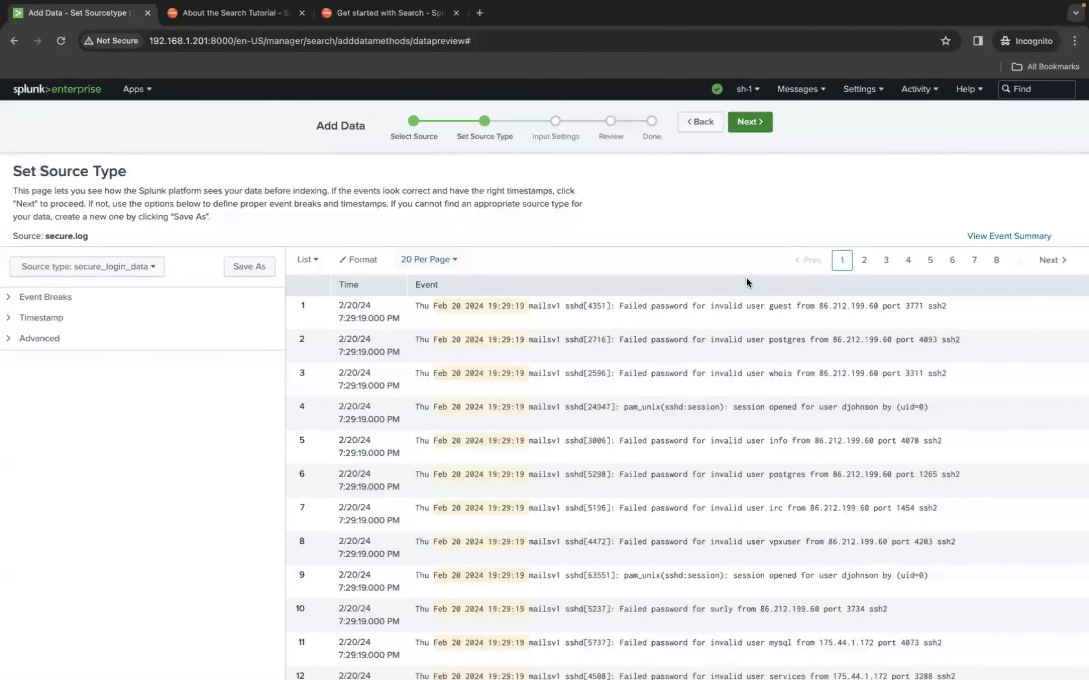
Review the previewed secure.log events and examine the event summary, including the number of lines per event
{"action": "scroll", "coordinate": [573, 321], "scroll_direction": "down", "scroll_amount": 5}
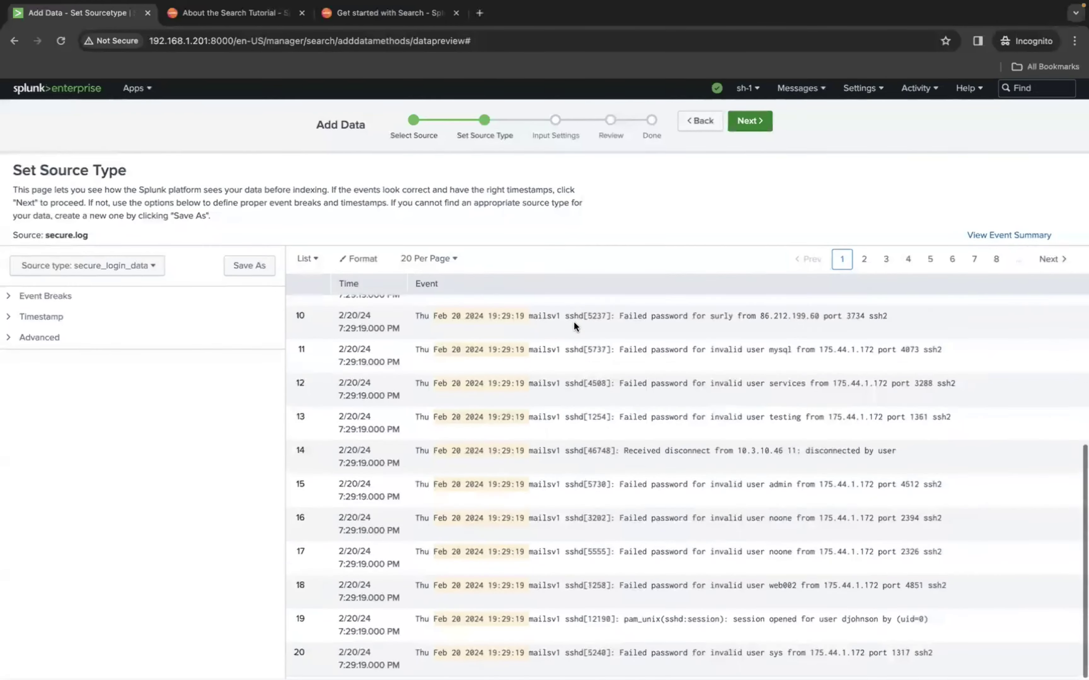
{"action": "scroll", "coordinate": [587, 397], "scroll_direction": "up", "scroll_amount": 5}
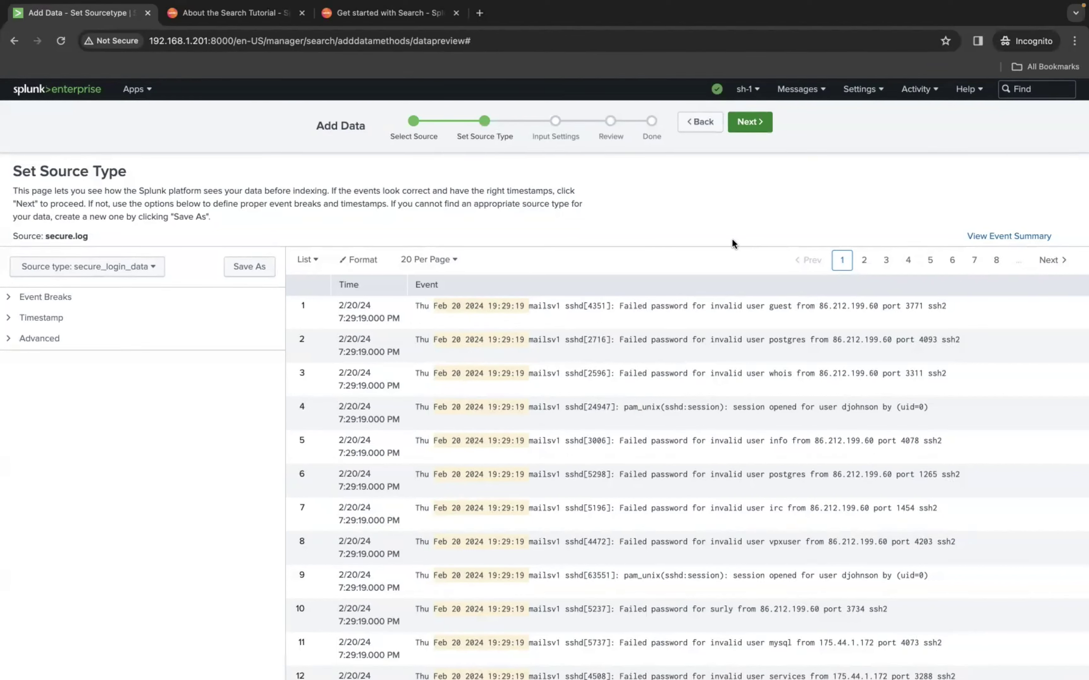
{"action": "left_click", "coordinate": [982, 236]}
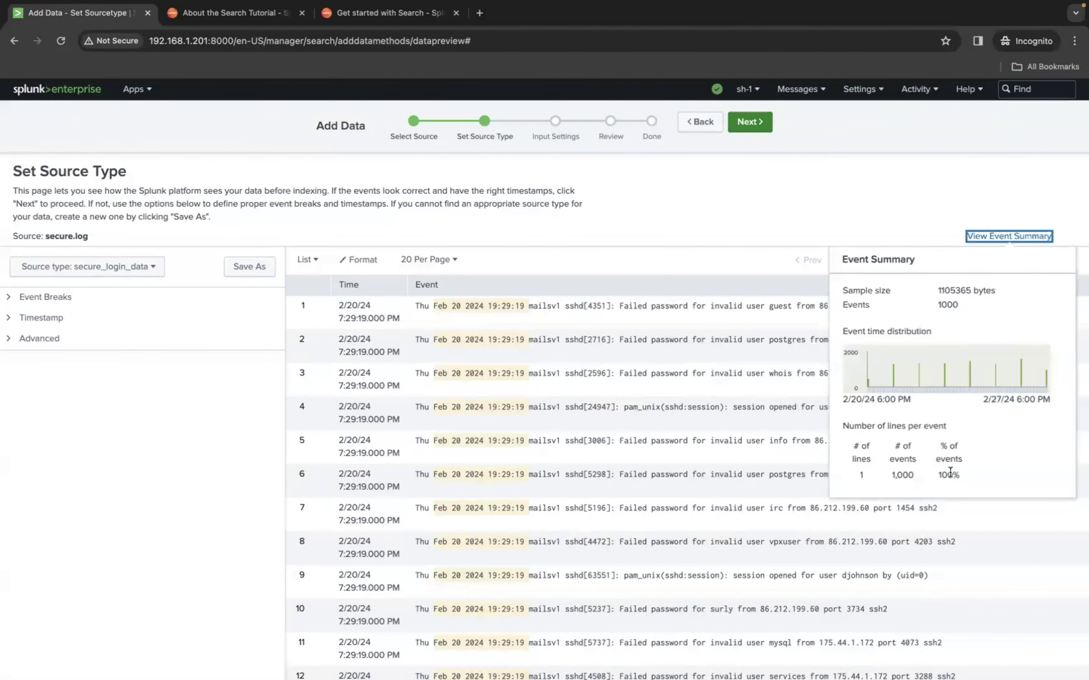
{"action": "left_click_drag", "start_coordinate": [940, 475], "coordinate": [971, 474]}
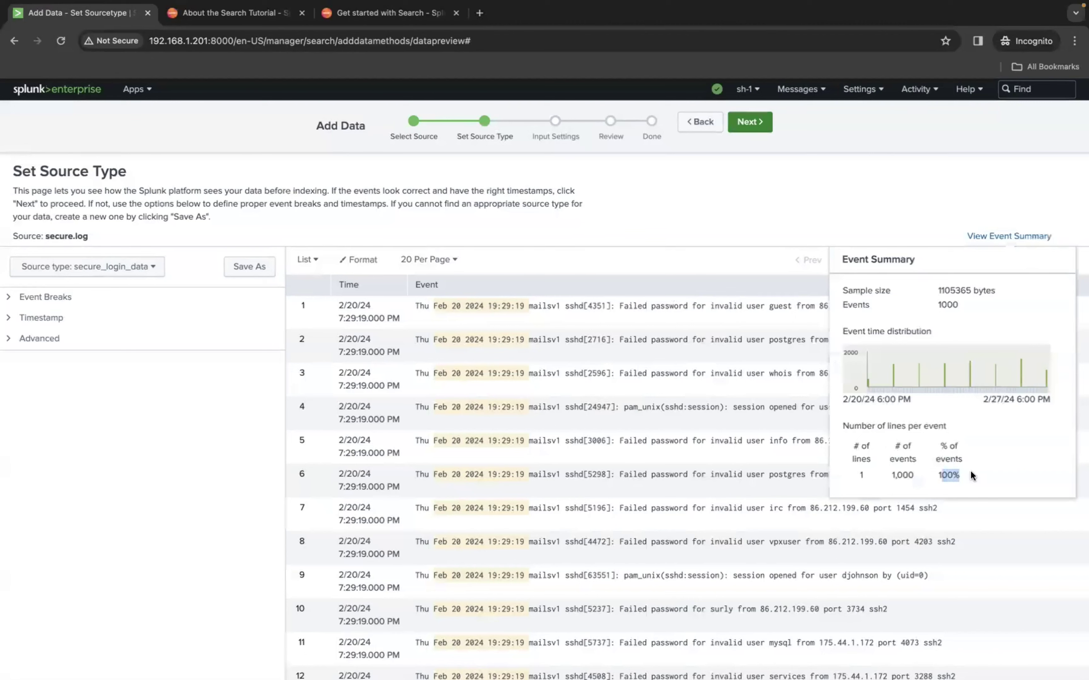
{"action": "left_click", "coordinate": [828, 215]}
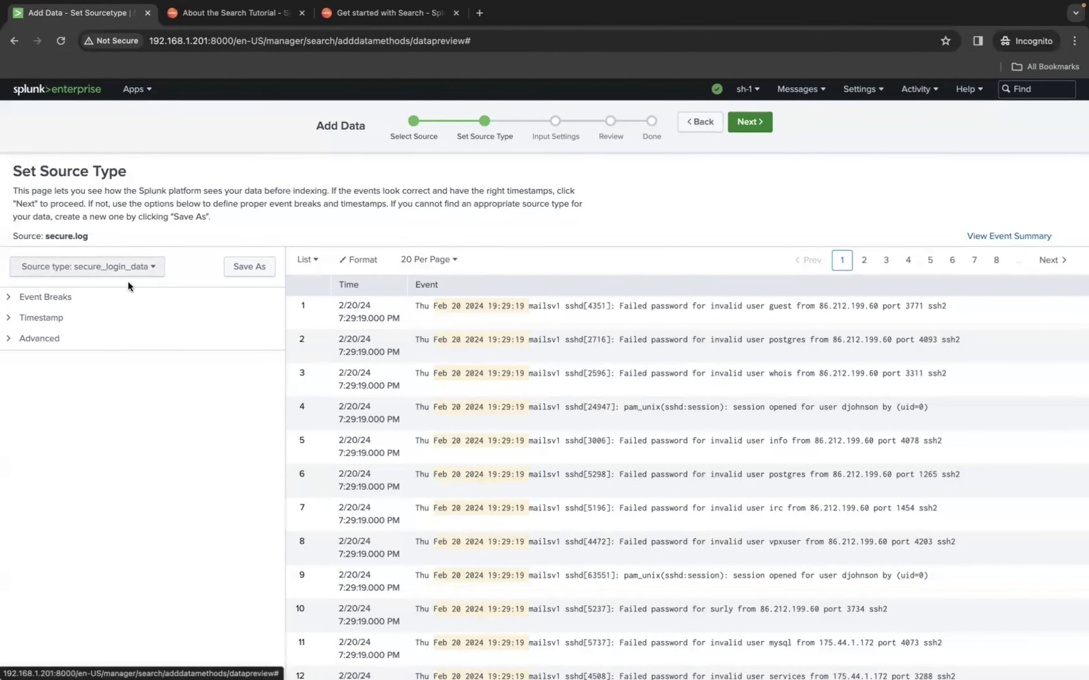
Examine the source type's Event Breaks, Timestamp and Advanced settings
{"action": "left_click", "coordinate": [68, 300]}
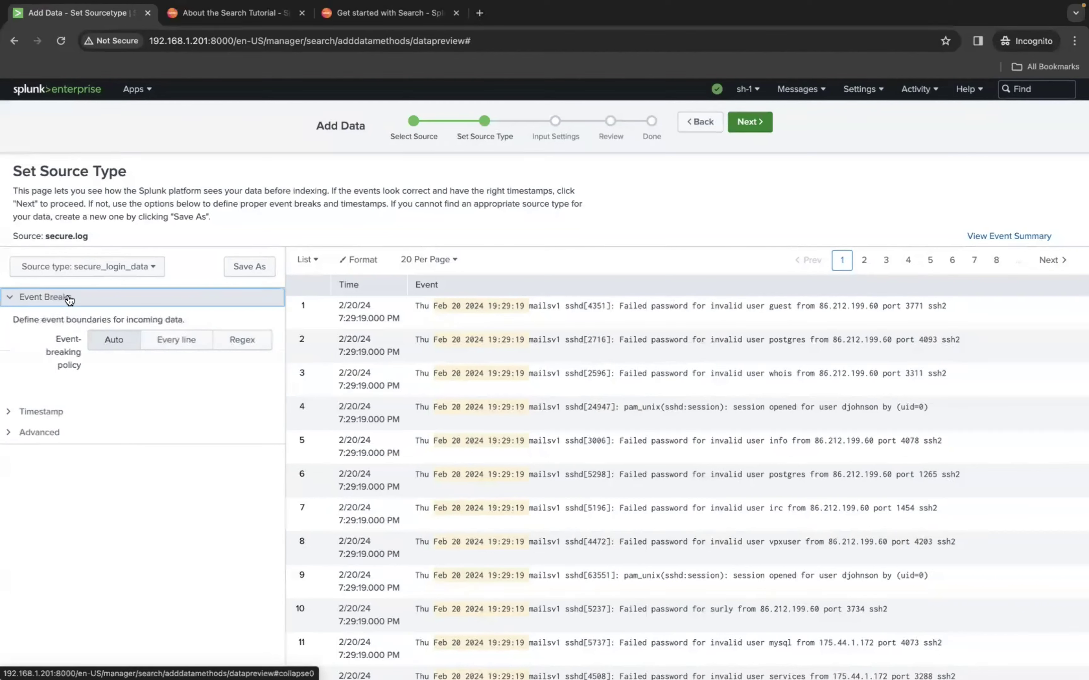
{"action": "left_click", "coordinate": [67, 298]}
{"action": "left_click", "coordinate": [72, 300]}
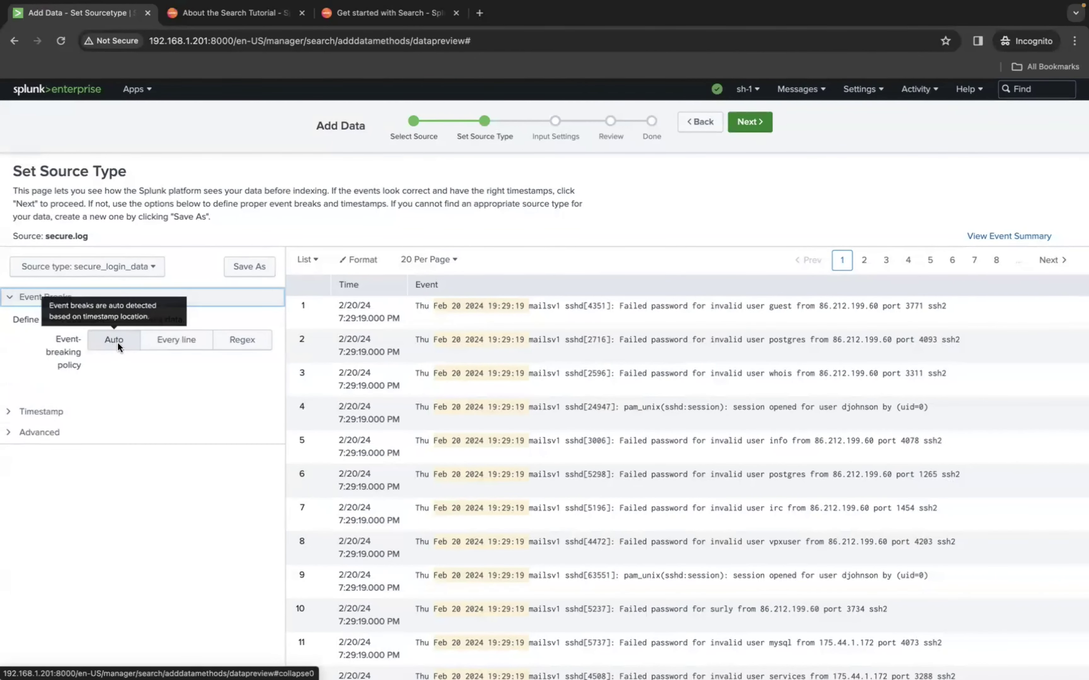
{"action": "left_click", "coordinate": [86, 298]}
{"action": "left_click", "coordinate": [44, 320]}
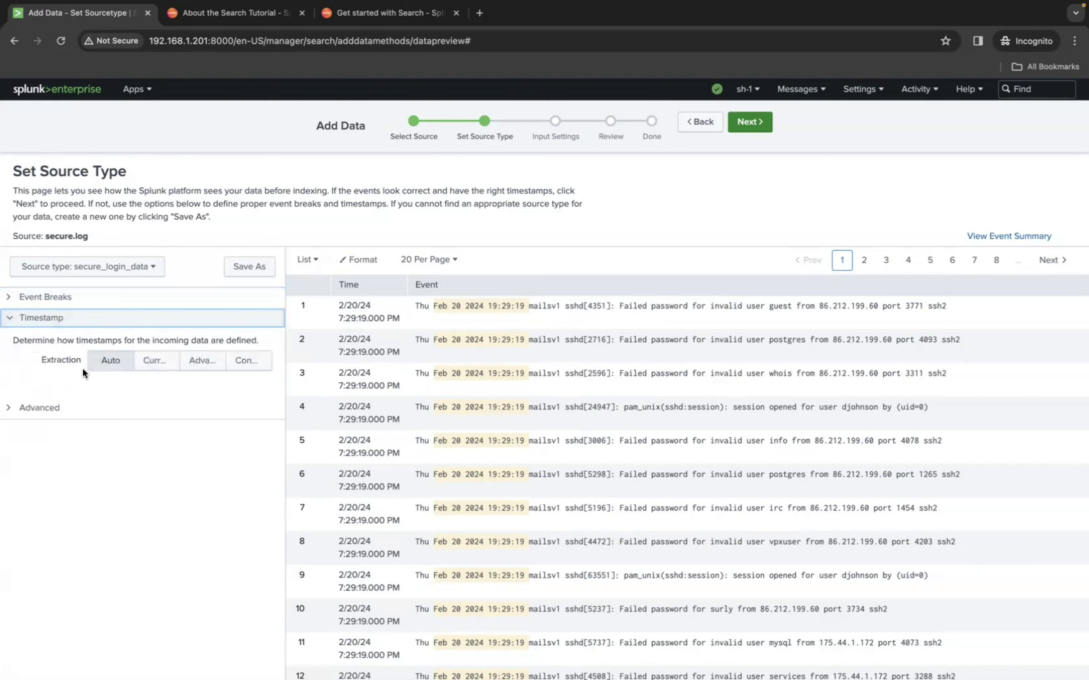
{"action": "left_click", "coordinate": [166, 322]}
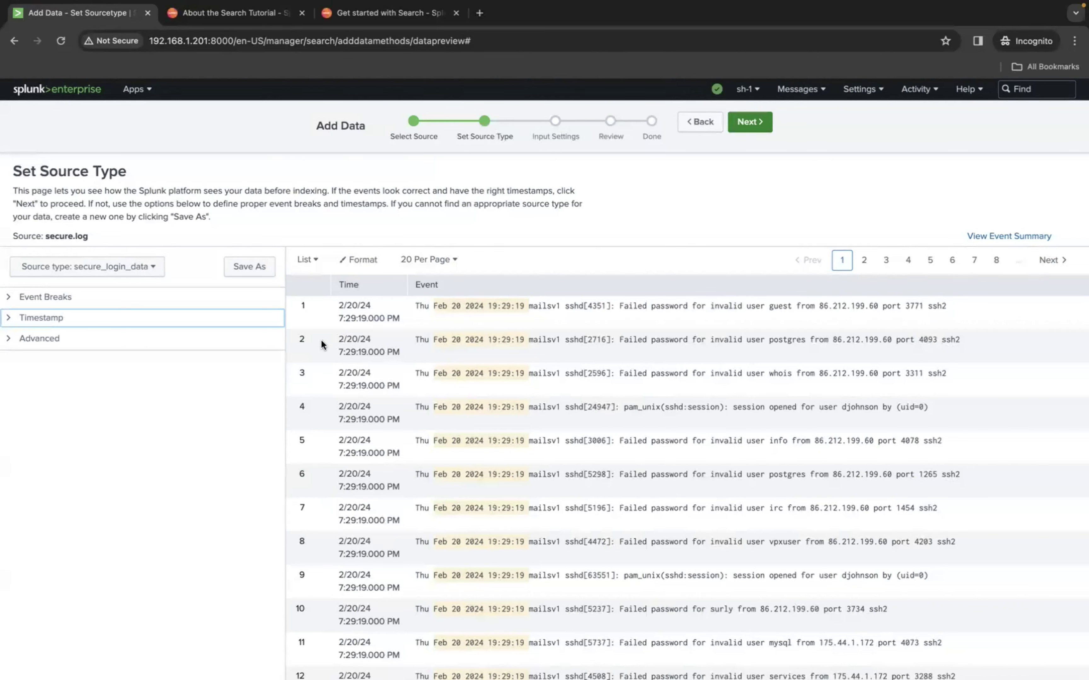
{"action": "left_click", "coordinate": [178, 347]}
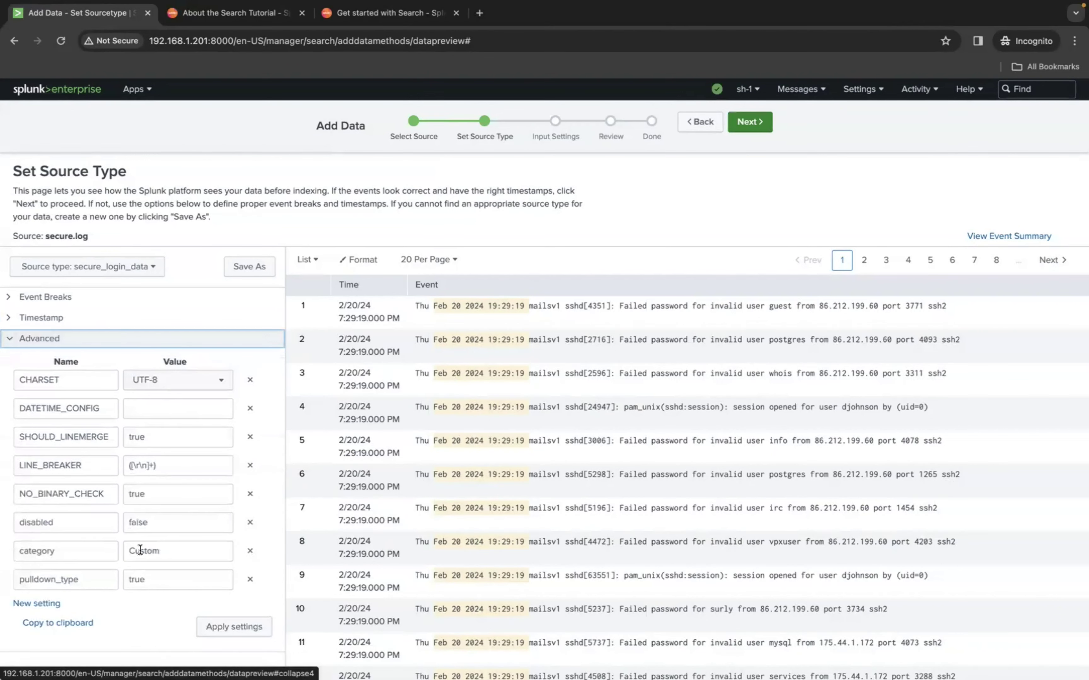
{"action": "left_click", "coordinate": [154, 344]}
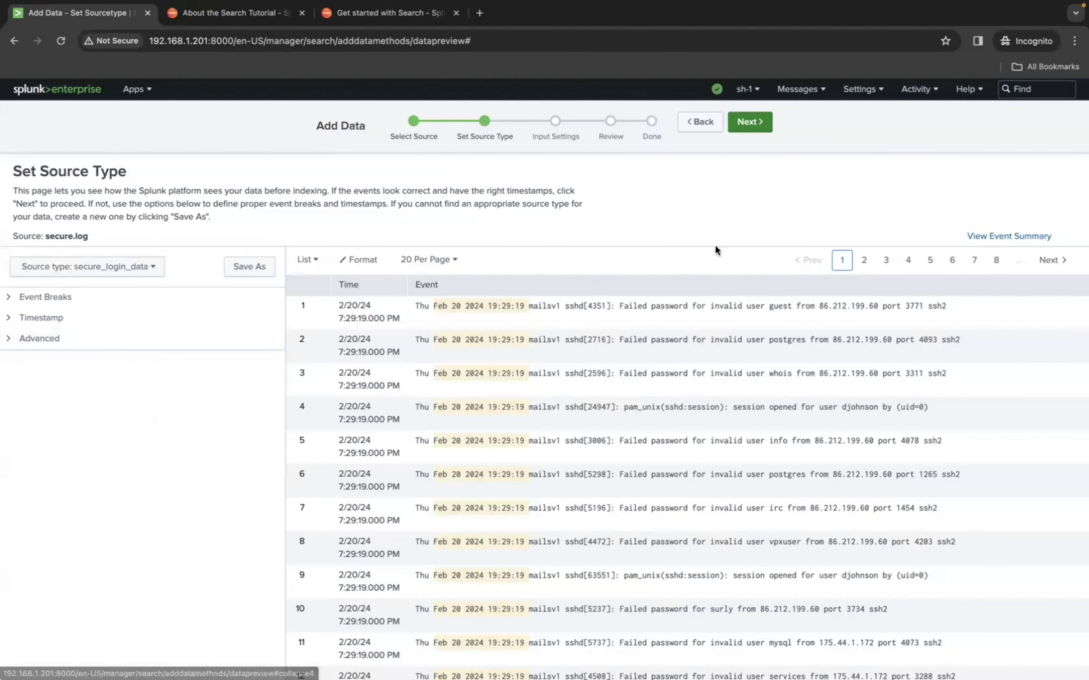
Proceed to the input settings and set the host to the constant value secure_host
{"action": "left_click", "coordinate": [760, 131]}
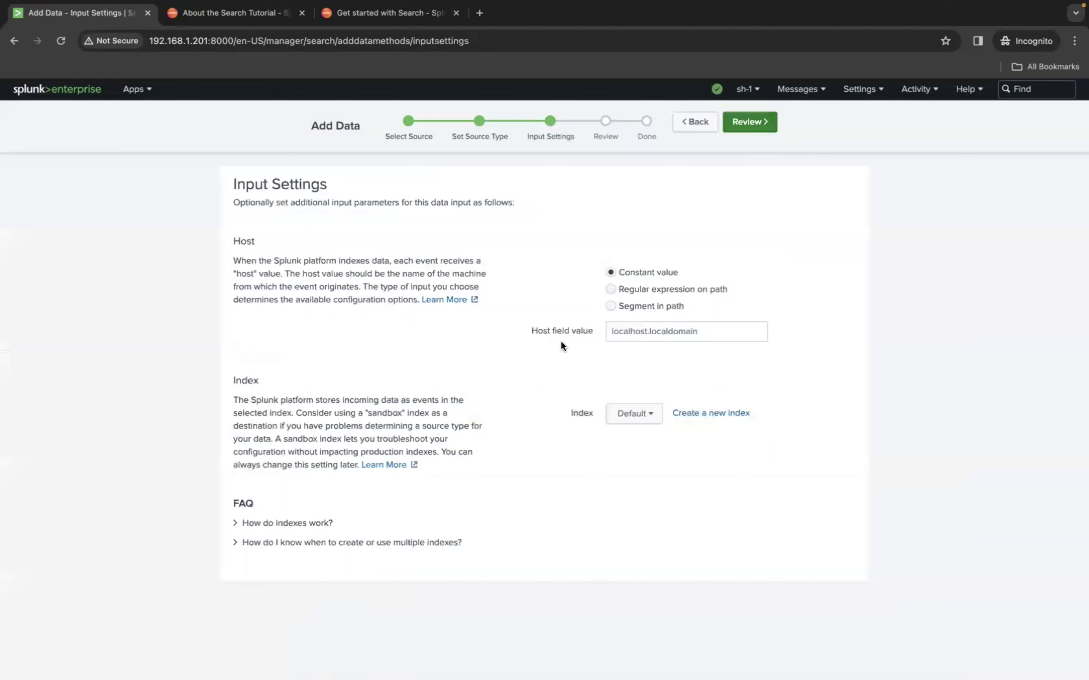
{"action": "left_click_drag", "start_coordinate": [698, 331], "coordinate": [650, 332]}
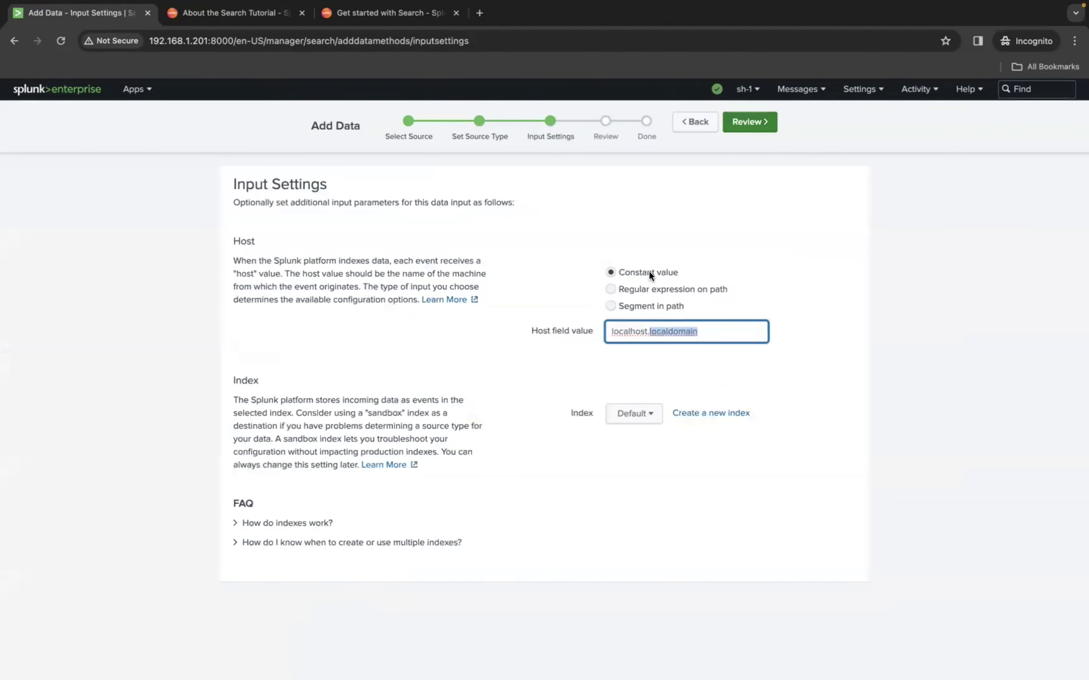
{"action": "left_click", "coordinate": [684, 292]}
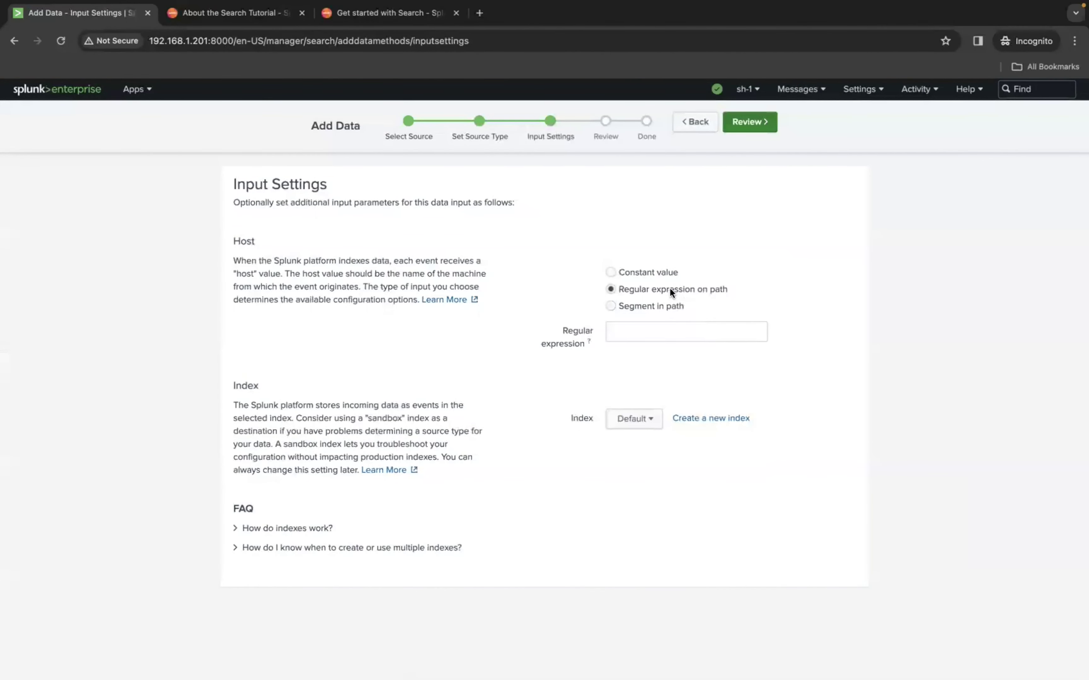
{"action": "left_click", "coordinate": [652, 304]}
{"action": "left_click", "coordinate": [660, 276]}
{"action": "double_click", "coordinate": [661, 325]}
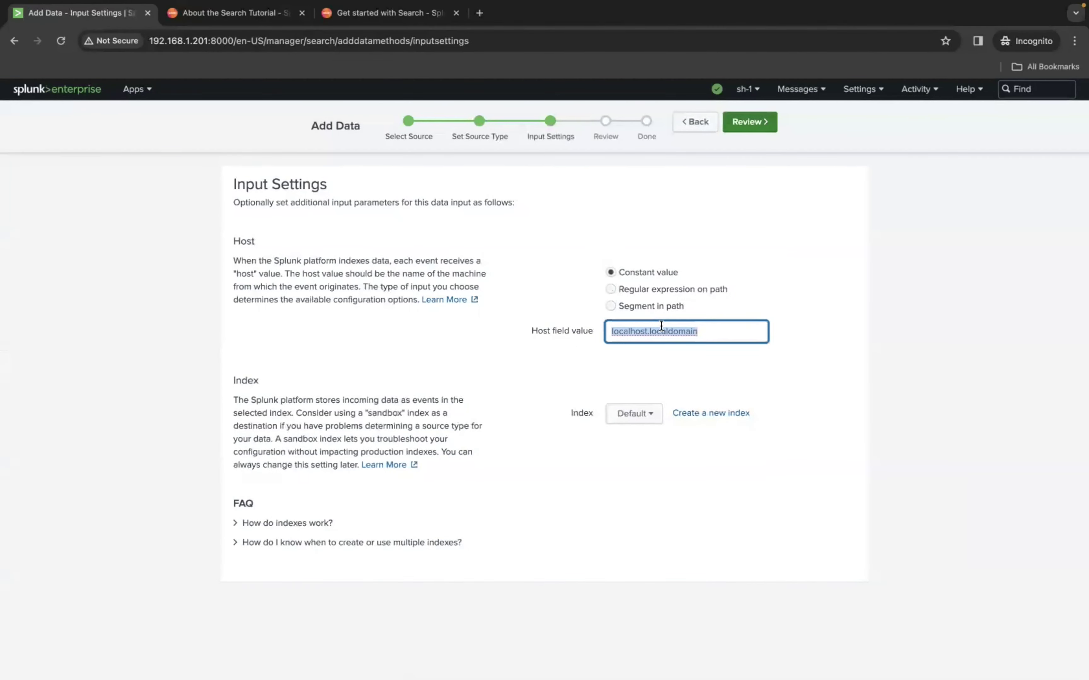
{"action": "type", "text": "secure_host"}
{"action": "left_click", "coordinate": [771, 293]}
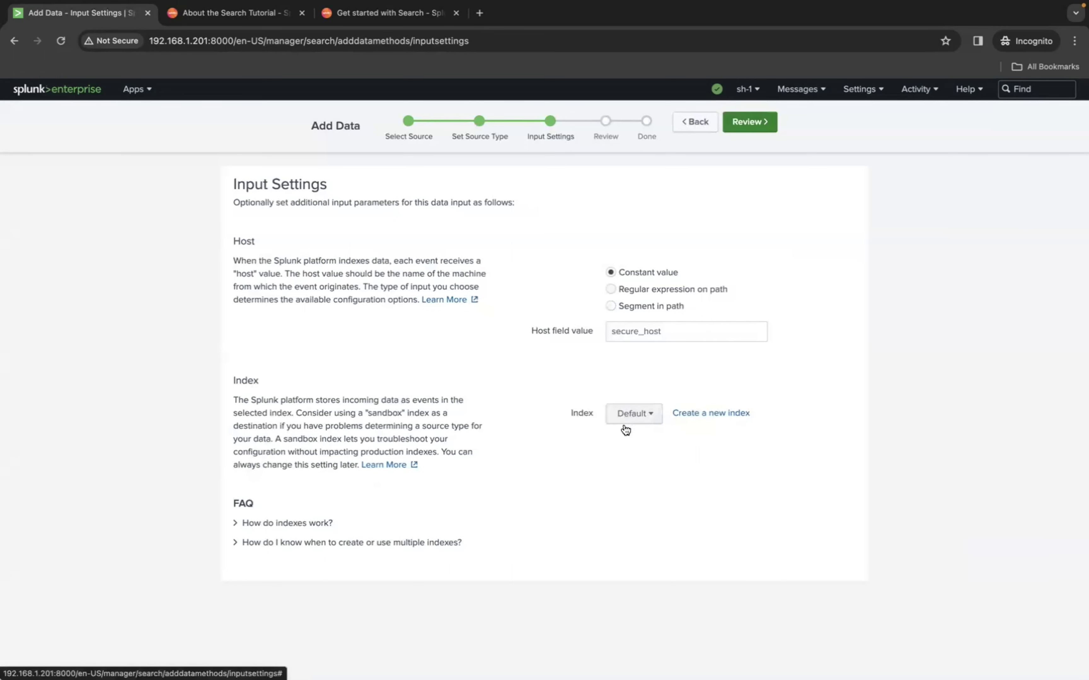
Start creating a new index and name it secure_idx
{"action": "left_click", "coordinate": [709, 420]}
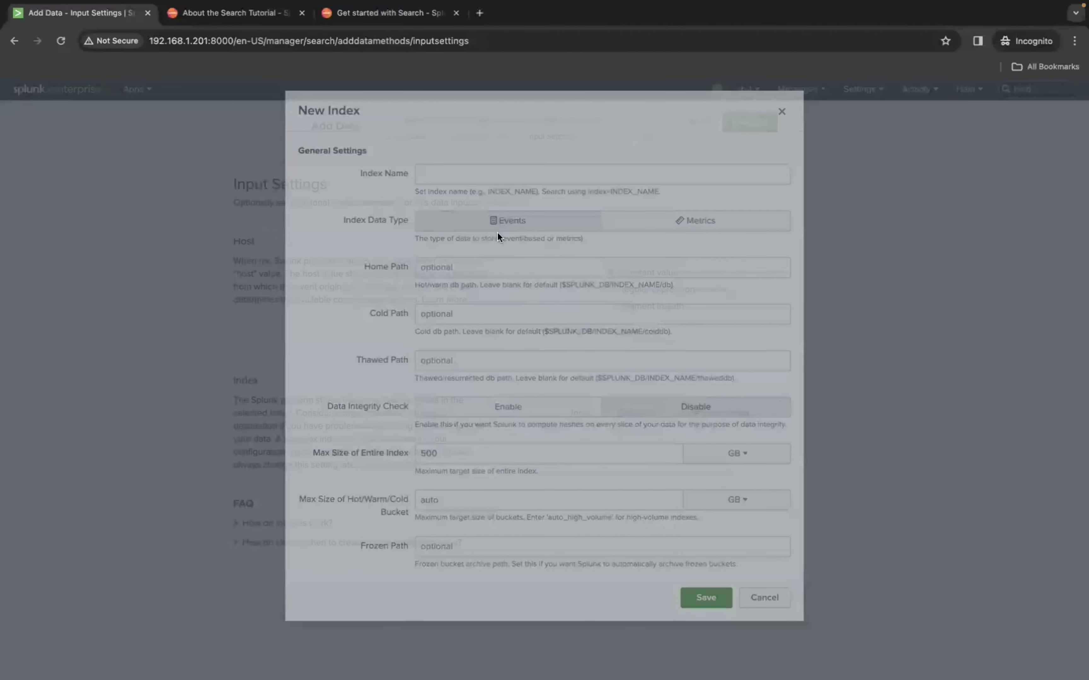
{"action": "left_click", "coordinate": [487, 190]}
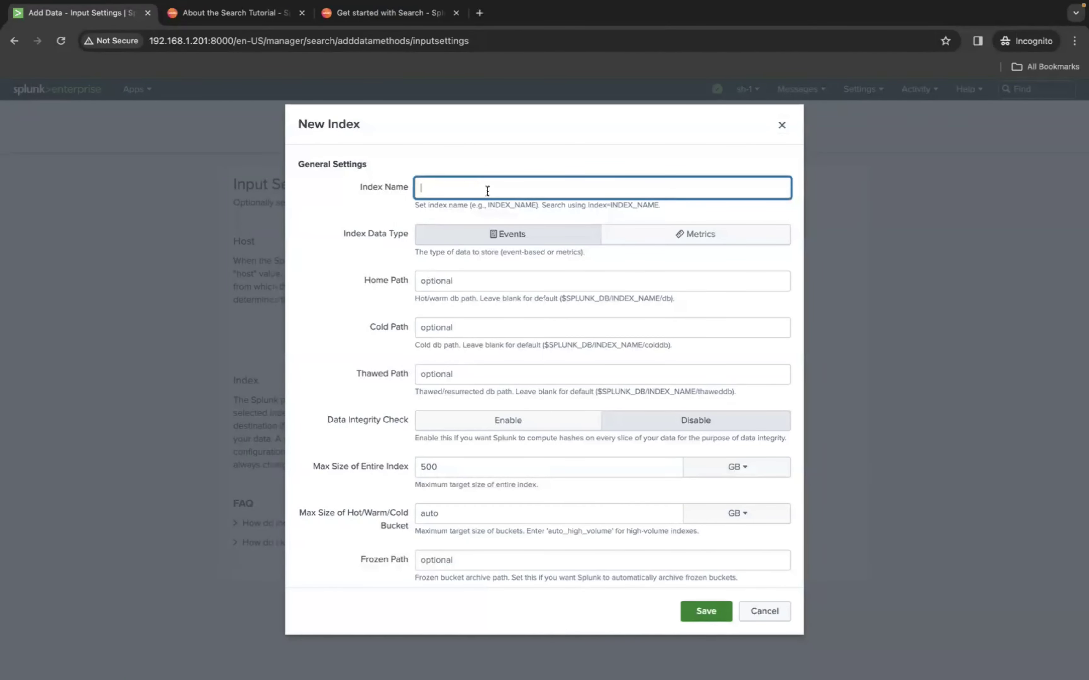
{"action": "type", "text": "secure_idx"}
Examine the new index's data type, path, size, app and storage optimization settings
{"action": "left_click", "coordinate": [362, 235]}
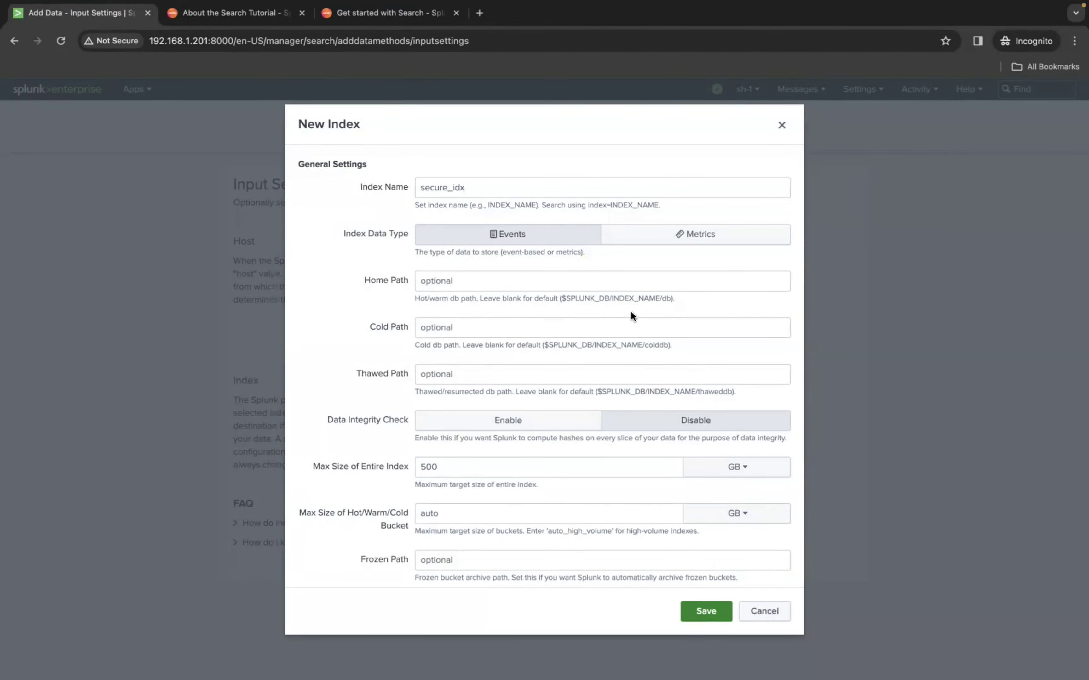
{"action": "left_click_drag", "start_coordinate": [682, 299], "coordinate": [423, 295]}
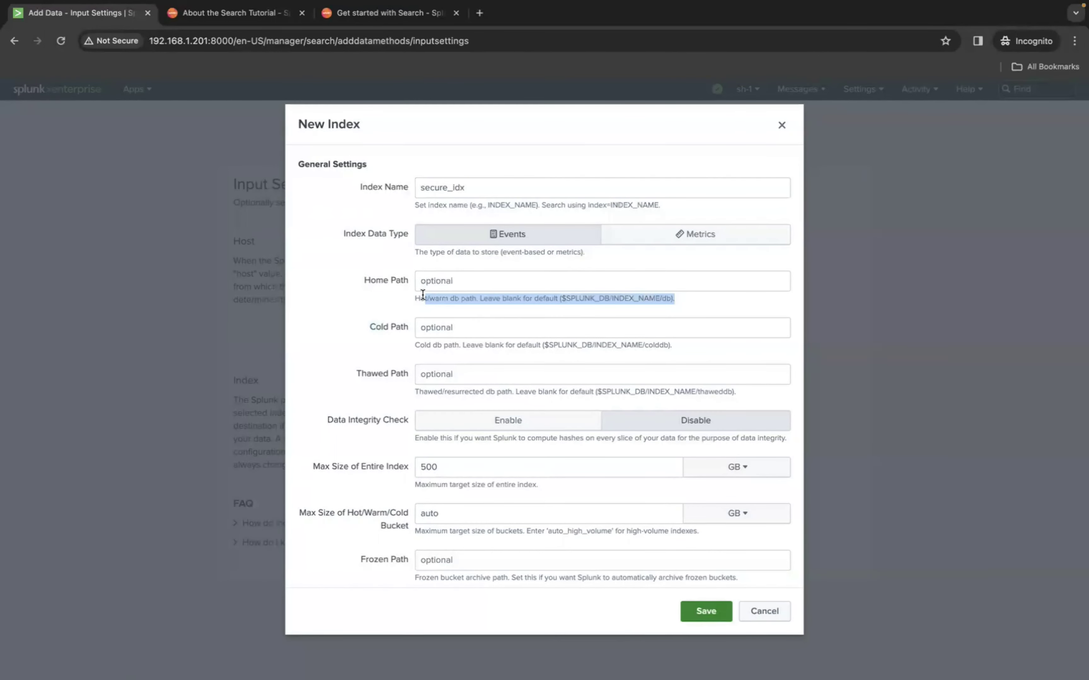
{"action": "left_click", "coordinate": [440, 186]}
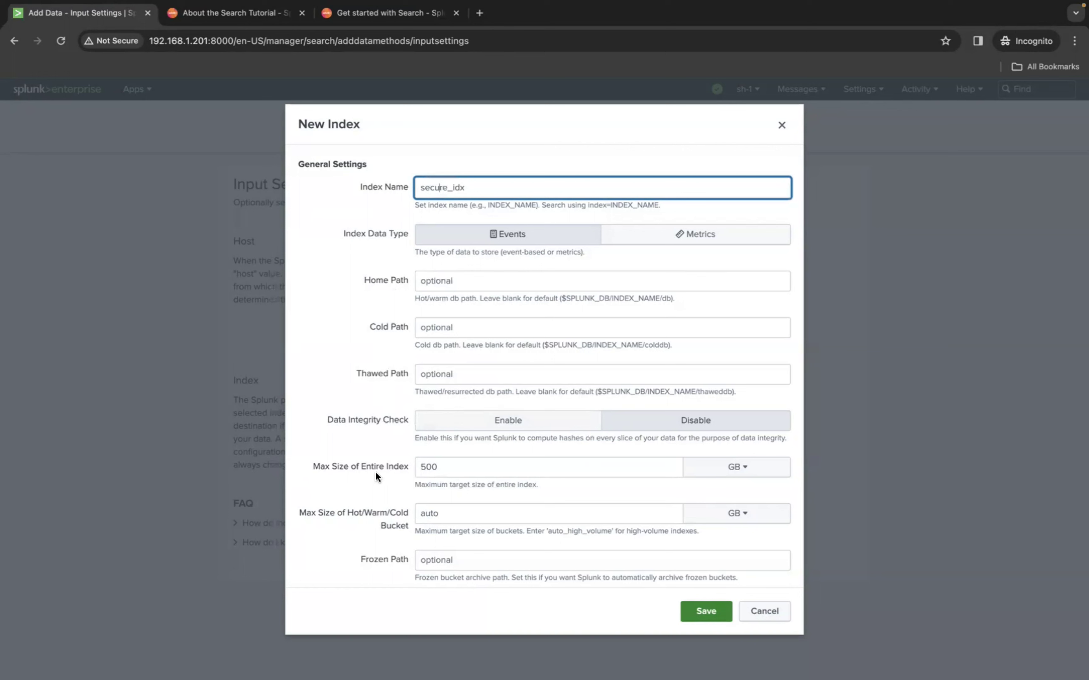
{"action": "double_click", "coordinate": [440, 187]}
{"action": "scroll", "coordinate": [391, 528], "scroll_direction": "down", "scroll_amount": 5}
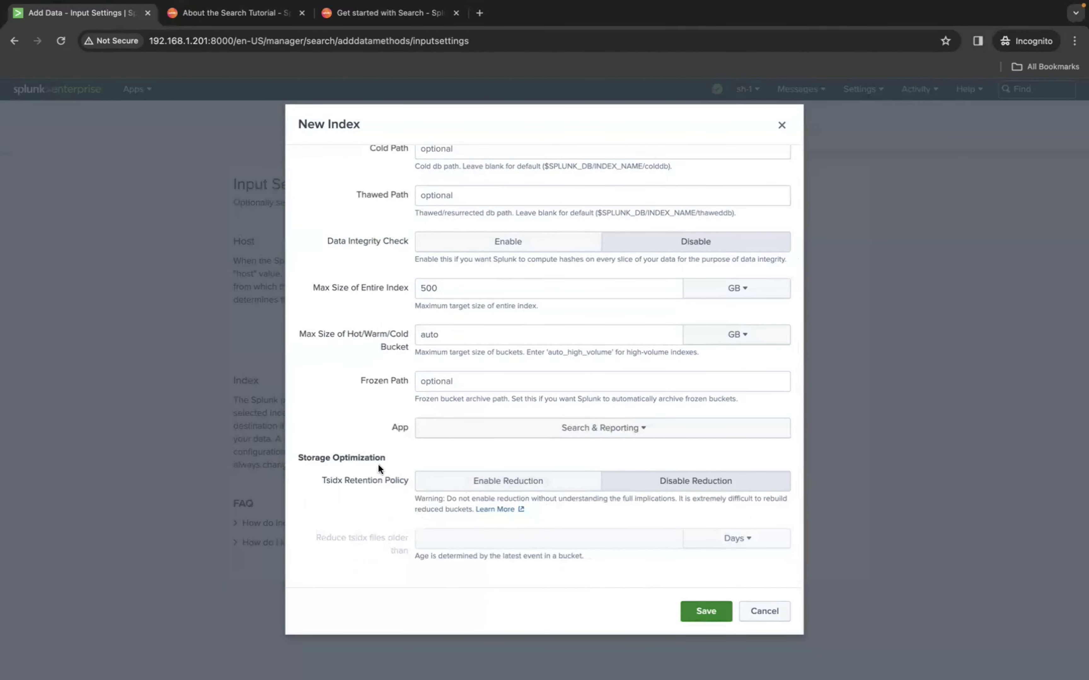
{"action": "scroll", "coordinate": [377, 454], "scroll_direction": "up", "scroll_amount": 5}
Shorten the index name to secure and save the new index
{"action": "left_click", "coordinate": [477, 183]}
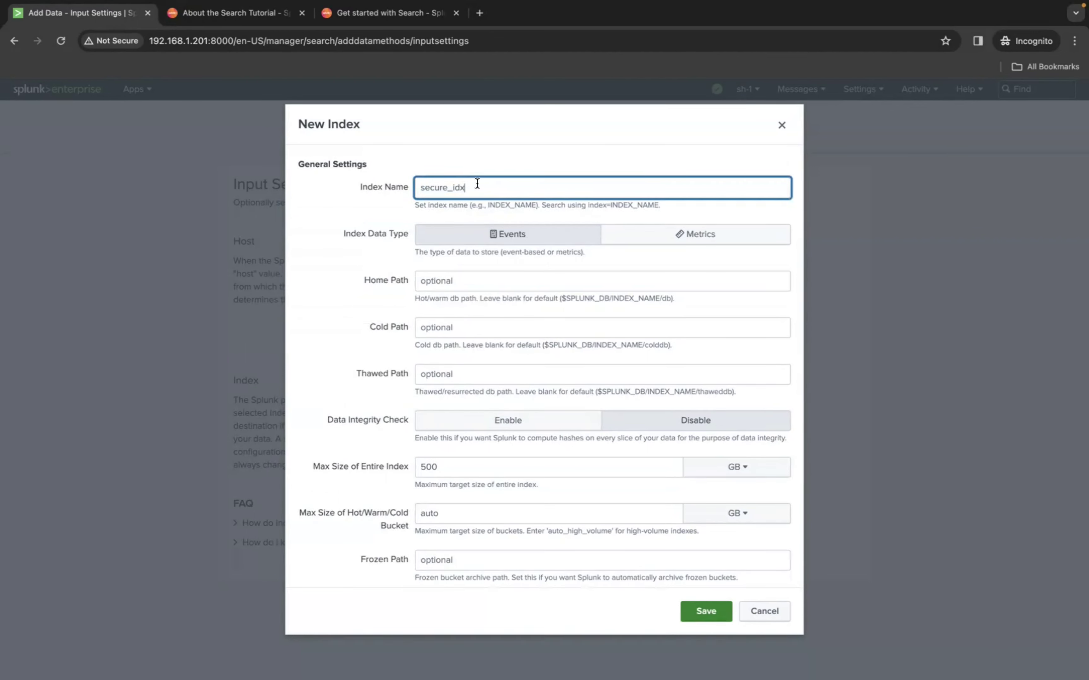
{"action": "key", "text": "BackSpace"}
{"action": "key", "text": "BackSpace"}
{"action": "key", "text": "BackSpace"}
{"action": "left_click", "coordinate": [704, 612]}
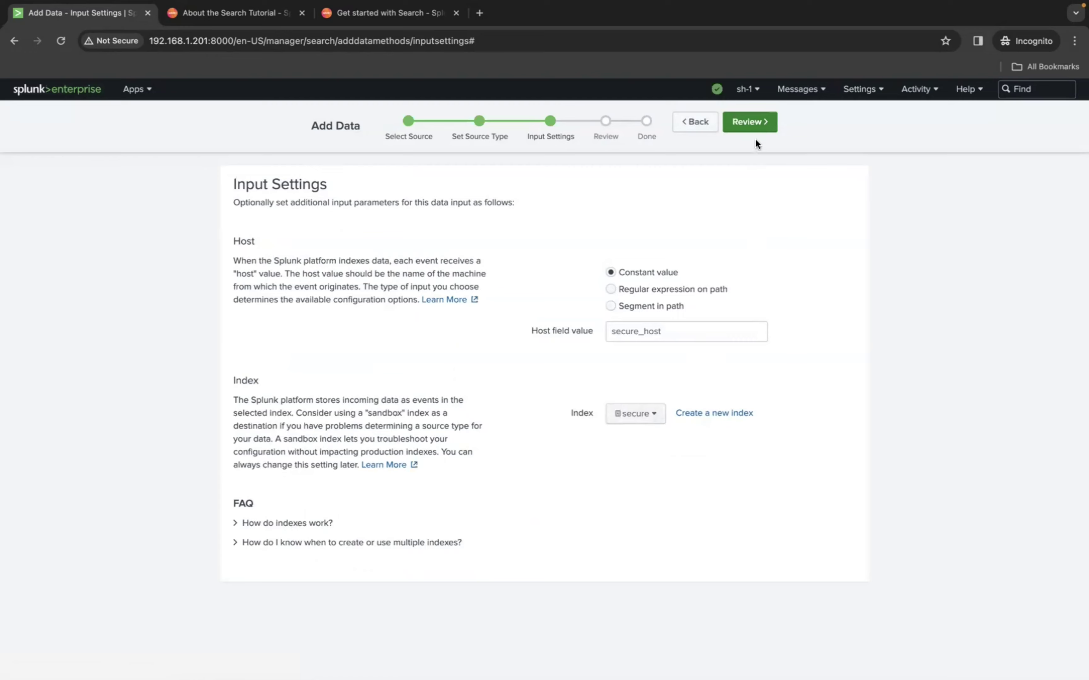
Review the upload summary's source type and host, and submit the secure.log upload
{"action": "left_click", "coordinate": [756, 122]}
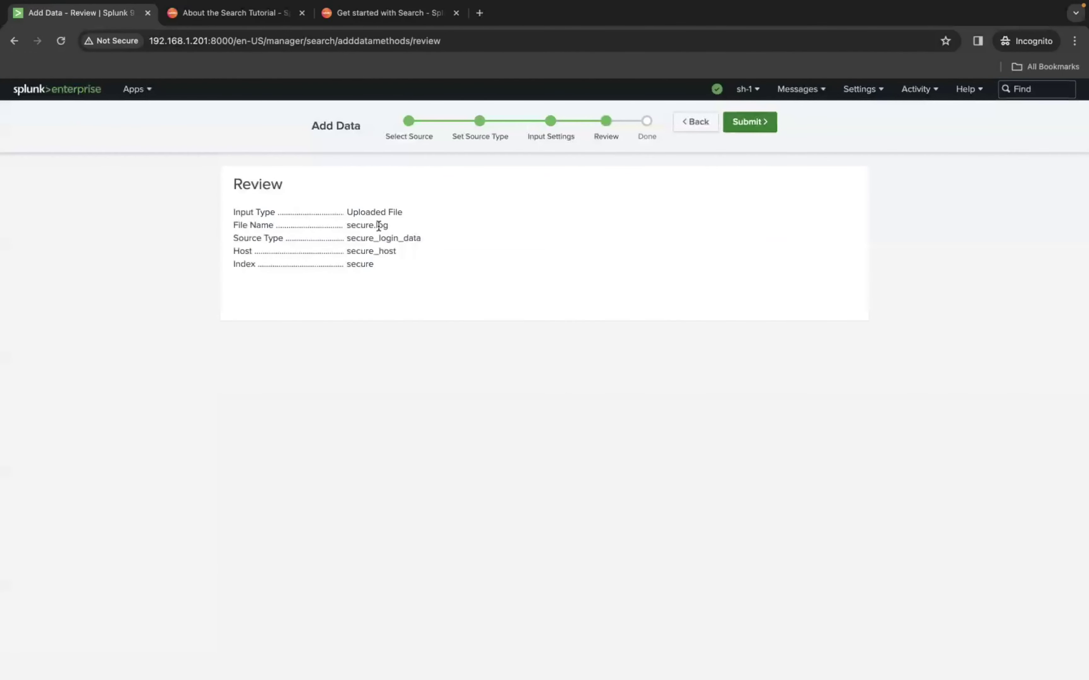
{"action": "left_click_drag", "start_coordinate": [422, 237], "coordinate": [332, 255]}
{"action": "left_click", "coordinate": [752, 116]}
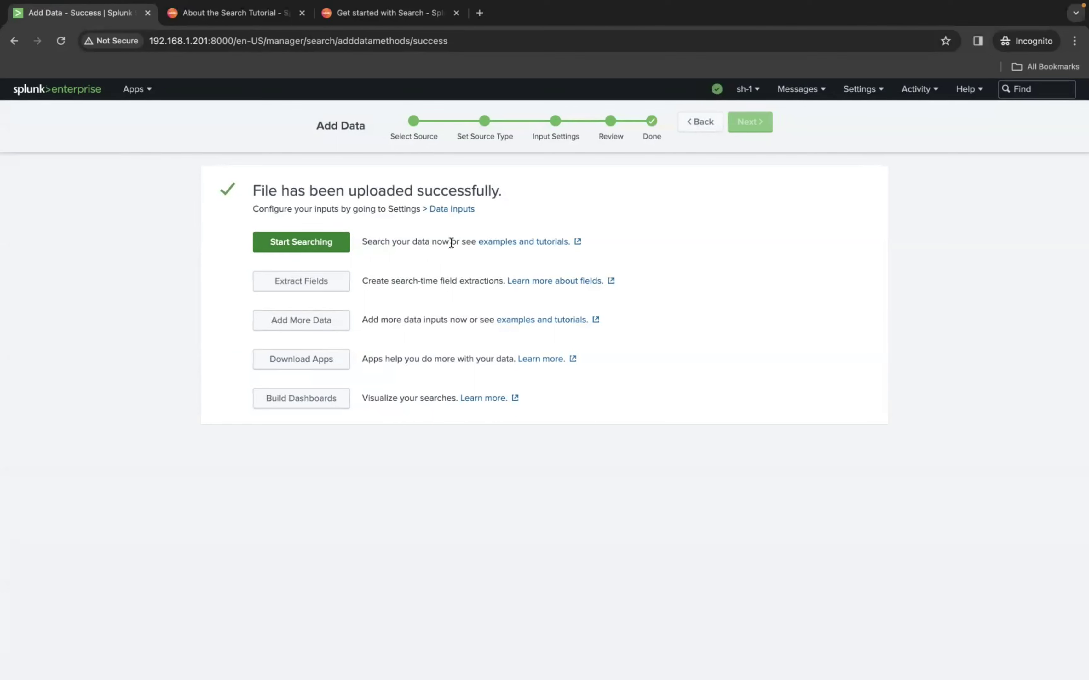
Start searching the uploaded data and enter the sample query "fail |"
{"action": "left_click", "coordinate": [318, 248]}
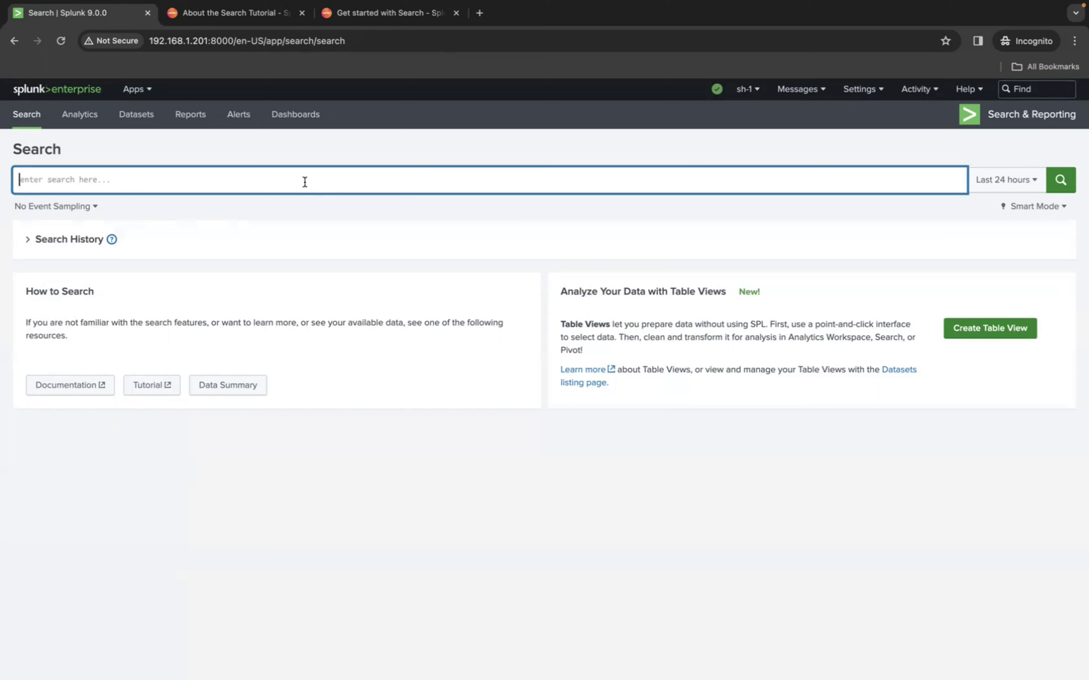
{"action": "type", "text": "fail |"}
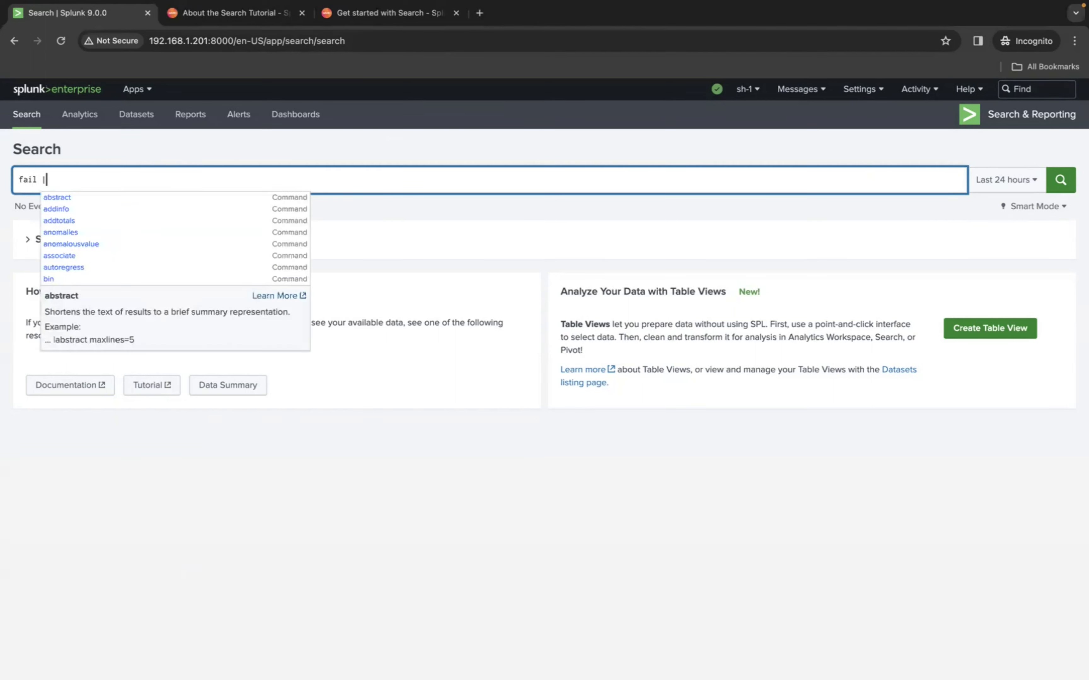
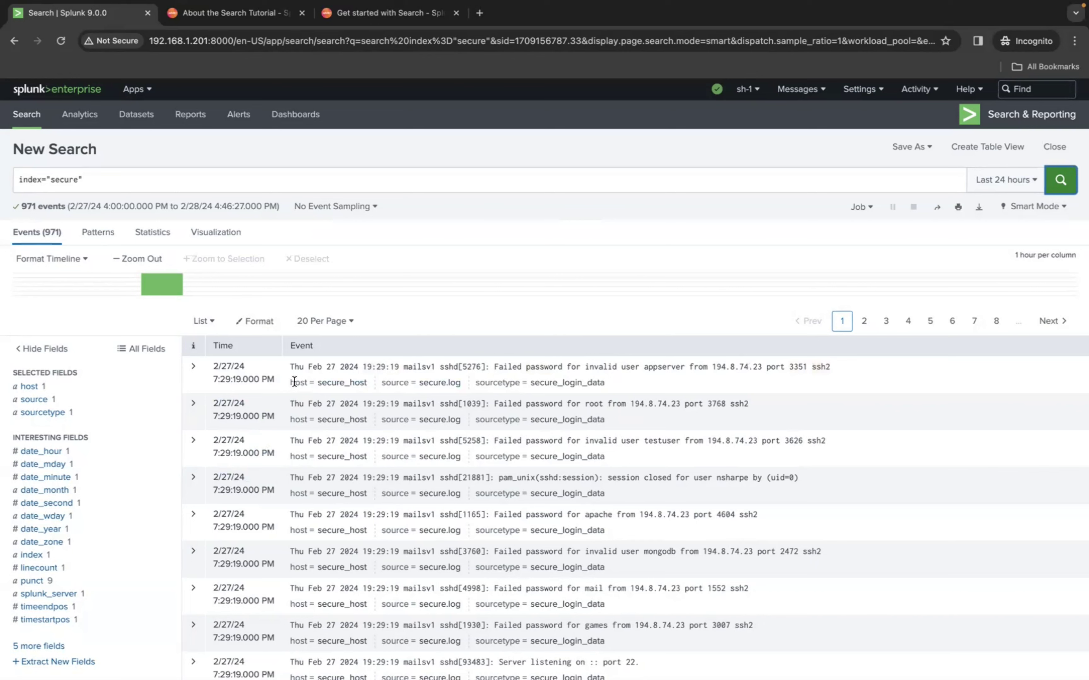
Examine the host, source and sourcetype of the first event in the index="secure" results, and the event timeline
{"action": "left_click_drag", "start_coordinate": [290, 382], "coordinate": [308, 382]}
{"action": "left_click_drag", "start_coordinate": [460, 380], "coordinate": [416, 383]}
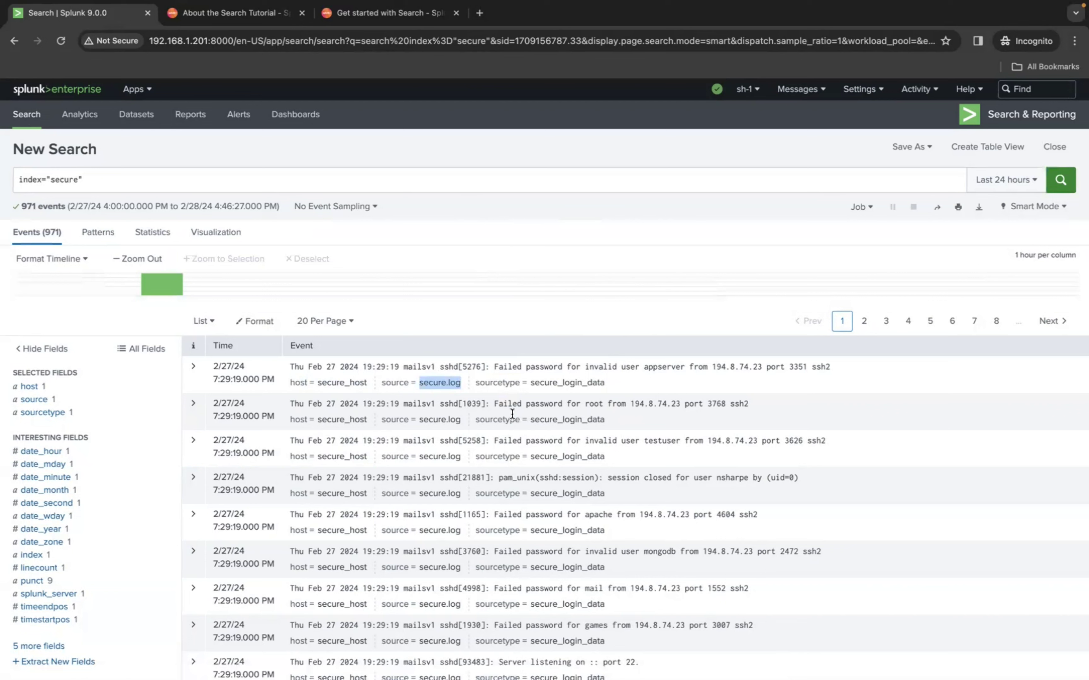
{"action": "left_click_drag", "start_coordinate": [610, 384], "coordinate": [532, 387]}
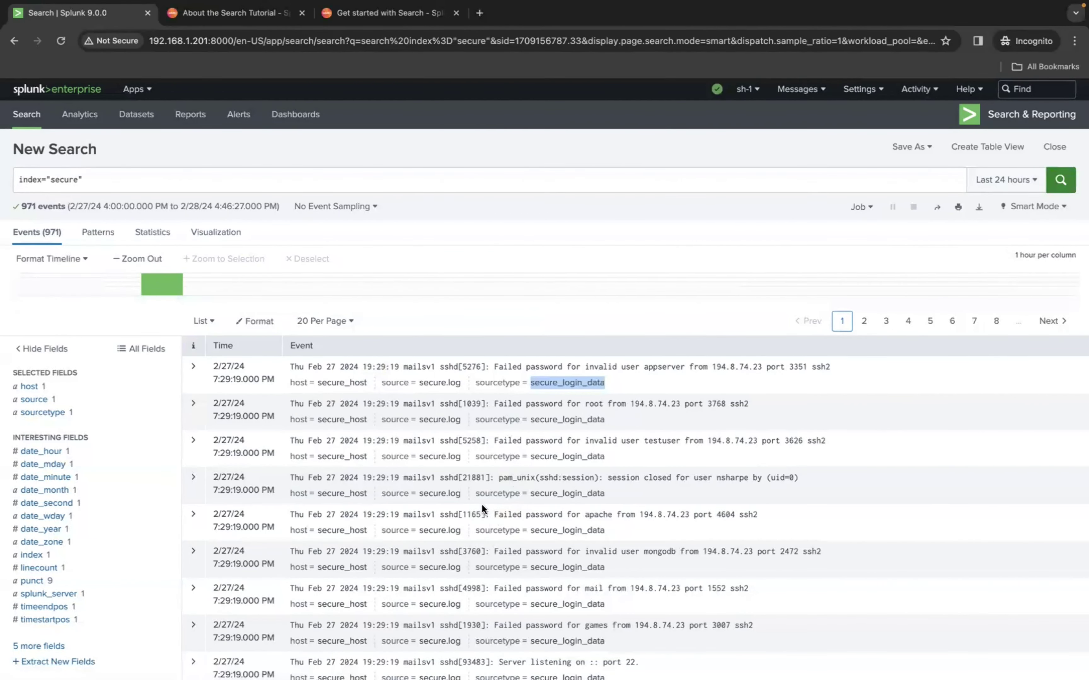
{"action": "mouse_move", "coordinate": [158, 278]}
{"action": "scroll", "coordinate": [72, 384], "scroll_direction": "down", "scroll_amount": 3}
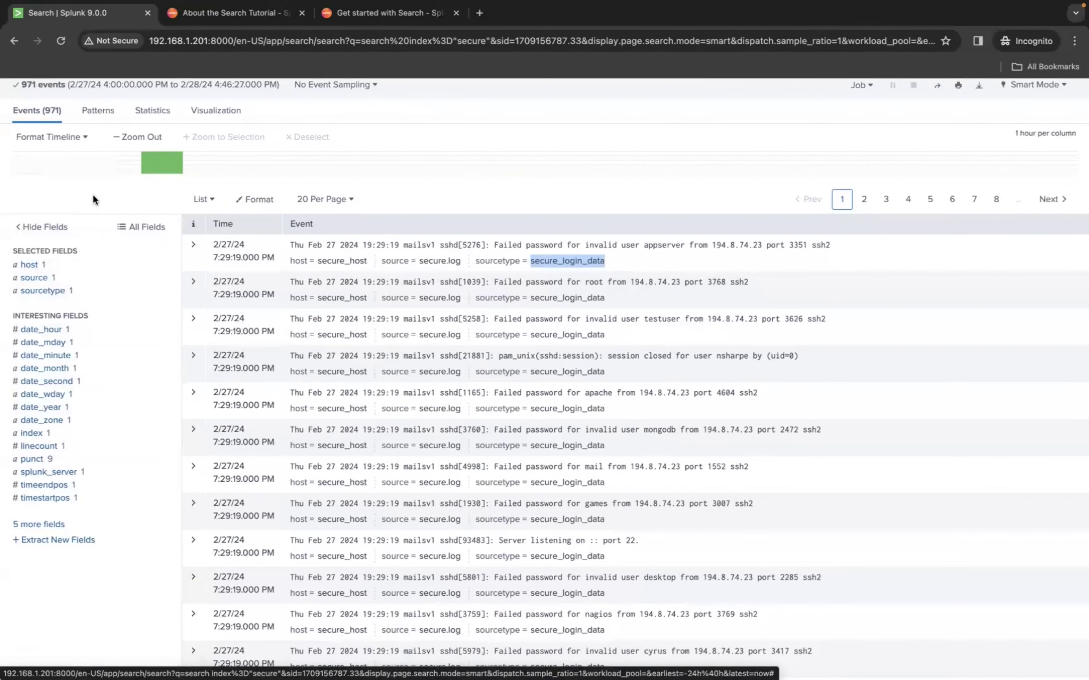
{"action": "left_click", "coordinate": [504, 155]}
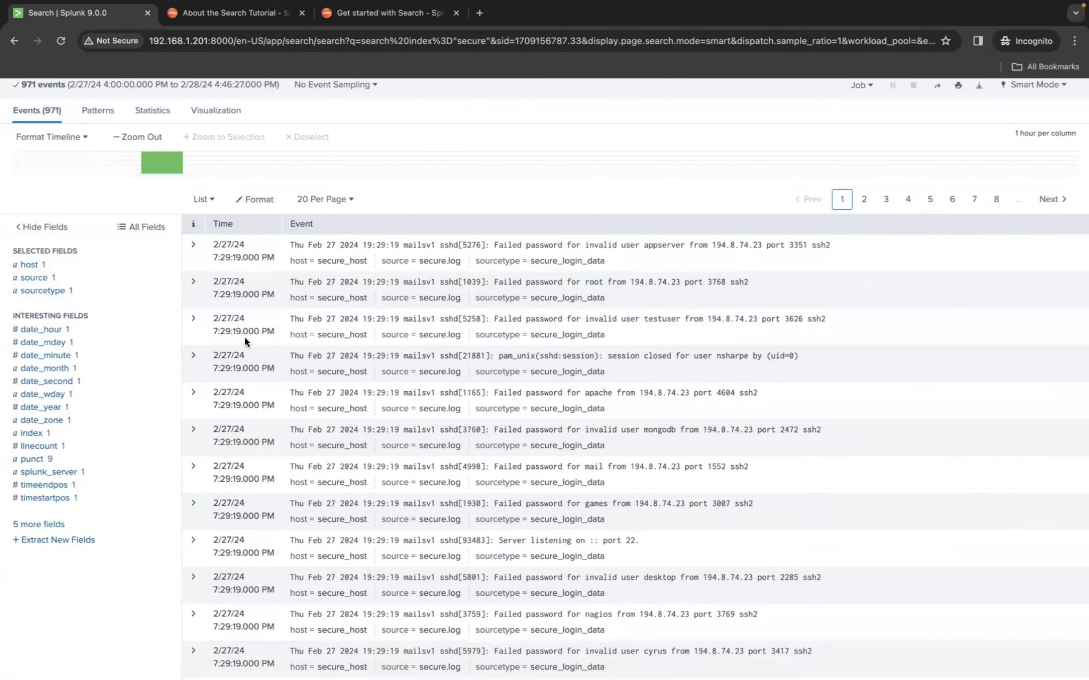
Inspect the value summaries of the host, source, sourcetype, date_hour and date_minute fields
{"action": "left_click", "coordinate": [51, 266]}
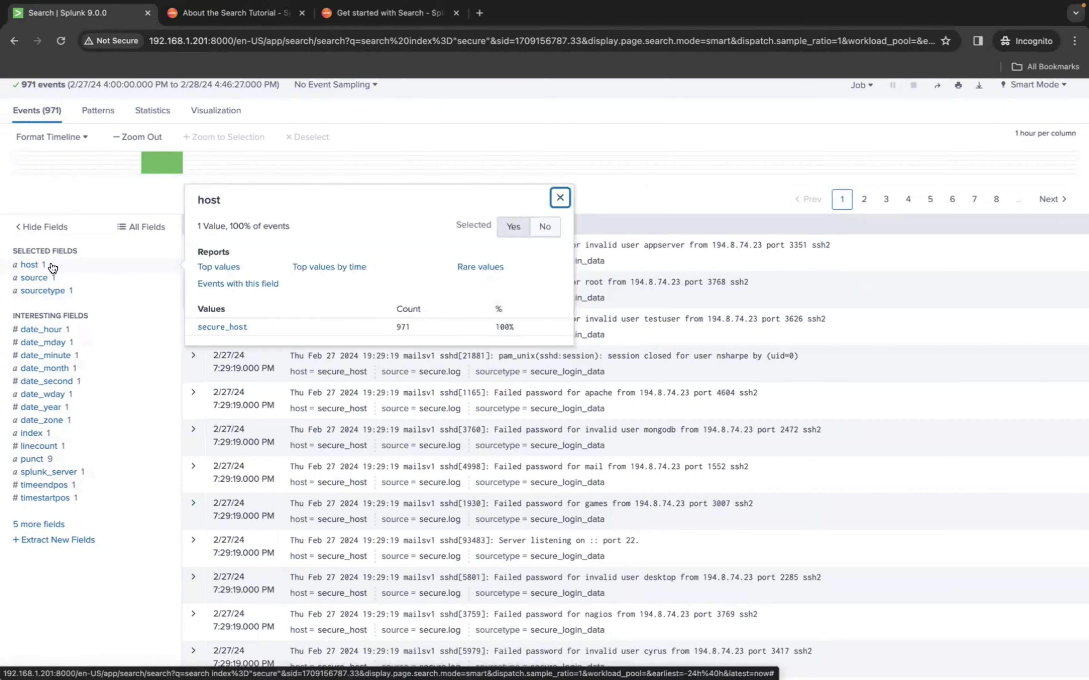
{"action": "double_click", "coordinate": [238, 226]}
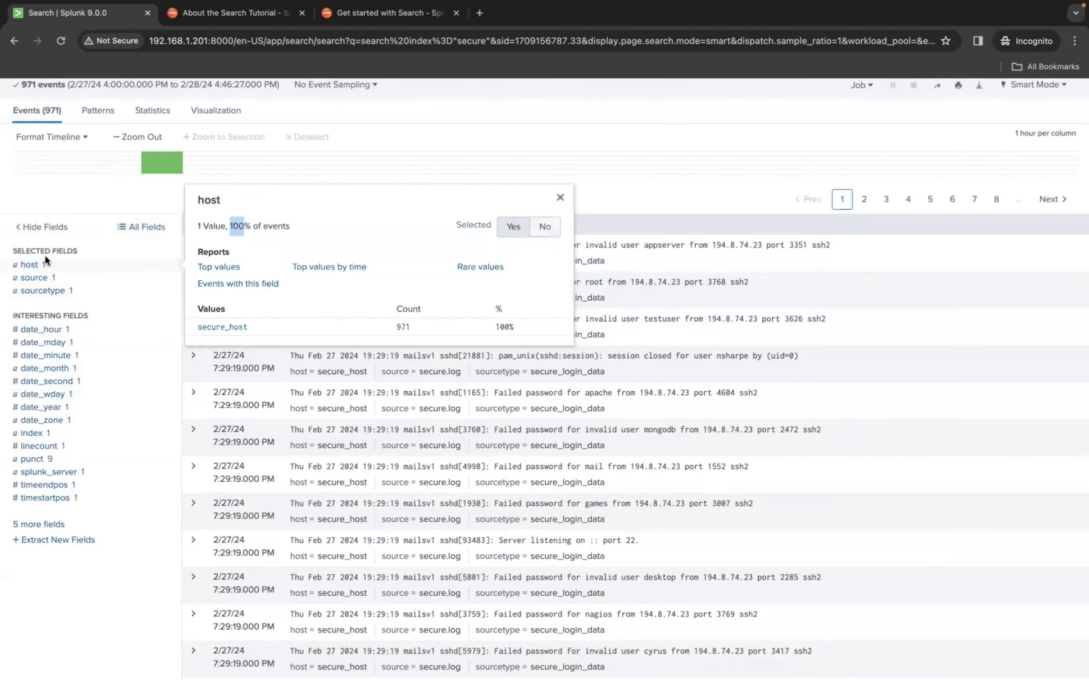
{"action": "left_click", "coordinate": [44, 278]}
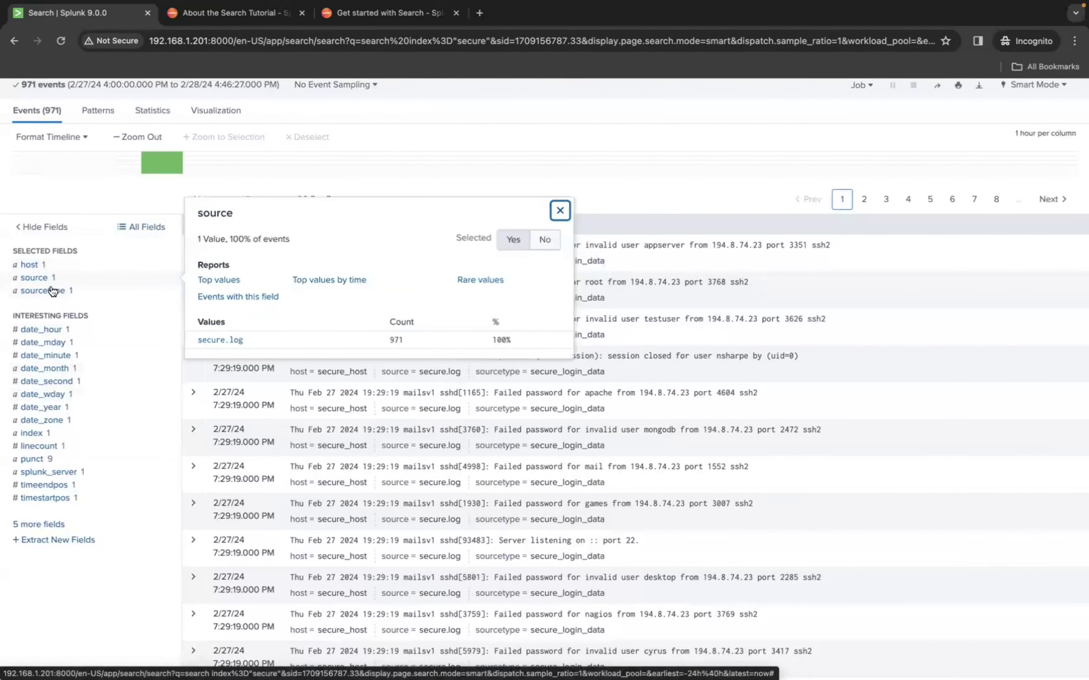
{"action": "left_click", "coordinate": [54, 293]}
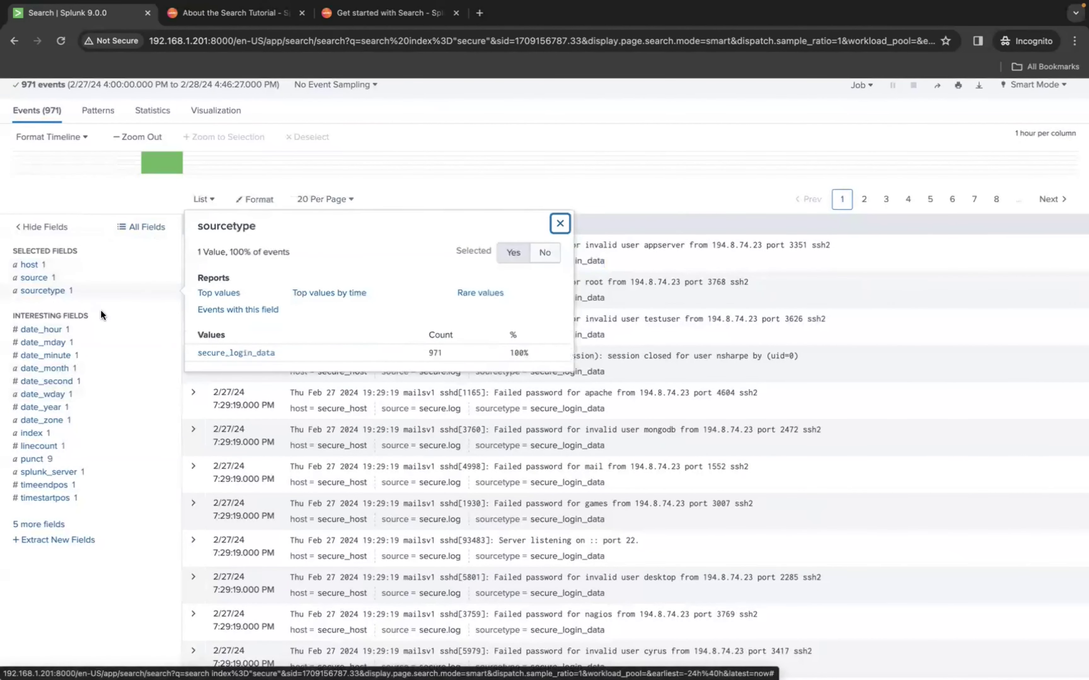
{"action": "left_click", "coordinate": [41, 332]}
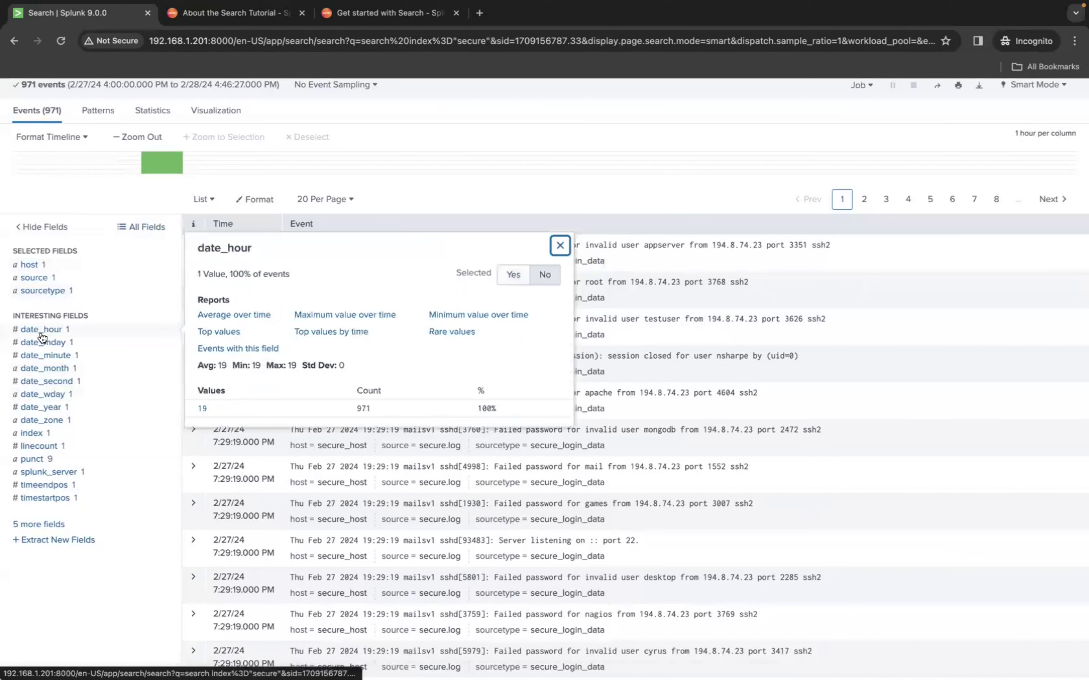
{"action": "left_click", "coordinate": [51, 355]}
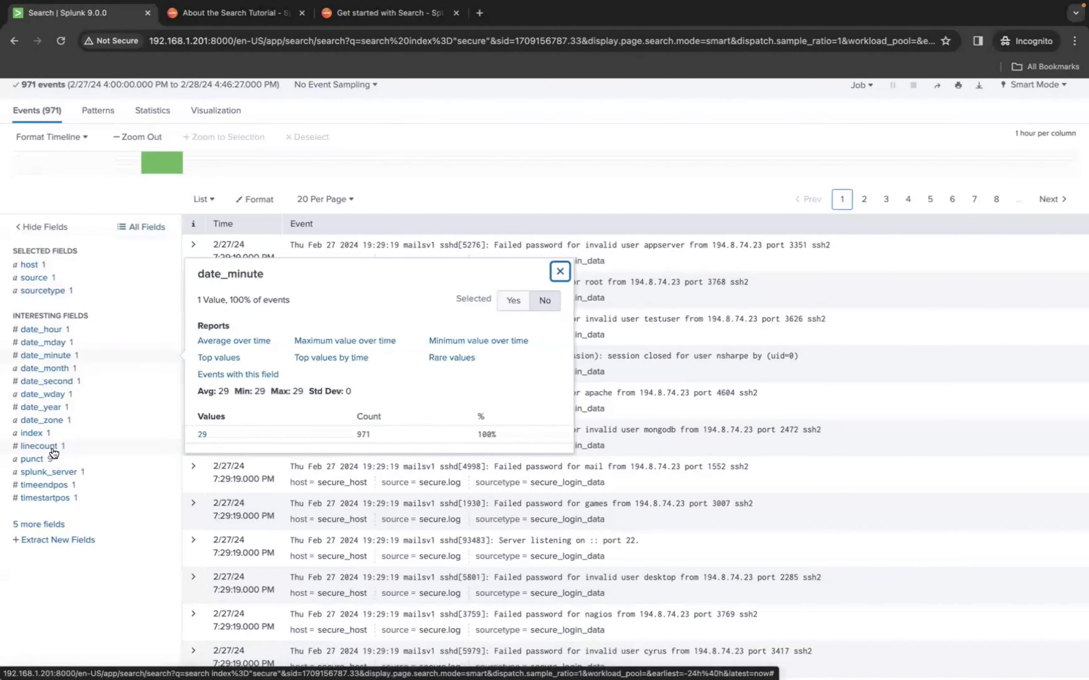
{"action": "scroll", "coordinate": [53, 453], "scroll_direction": "up", "scroll_amount": 2}
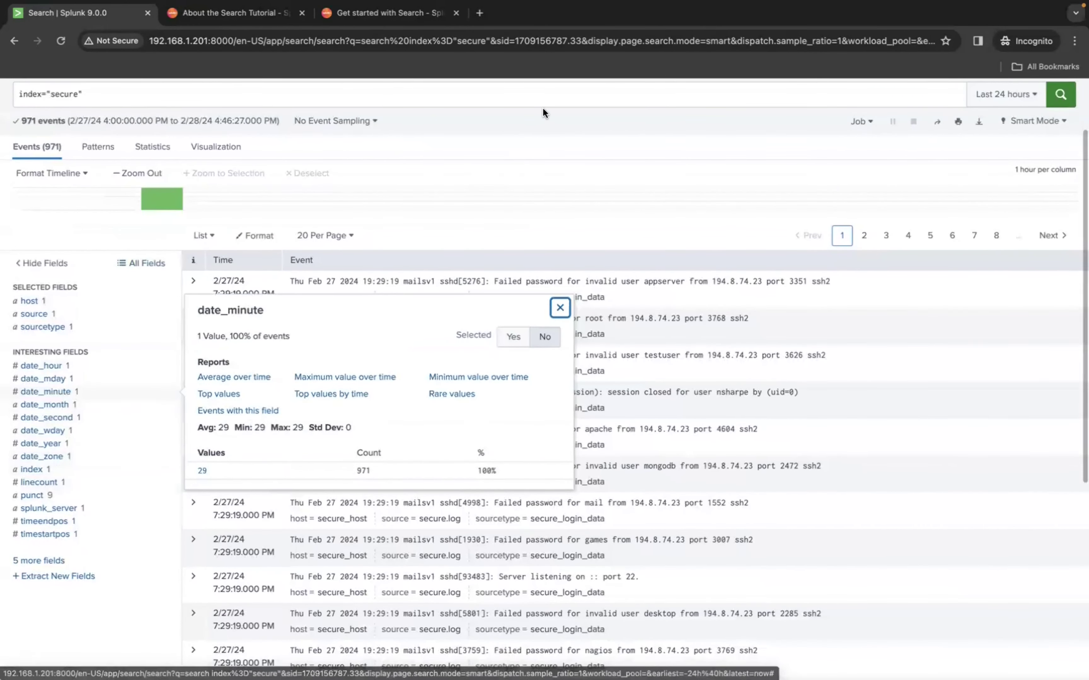
{"action": "left_click", "coordinate": [543, 109]}
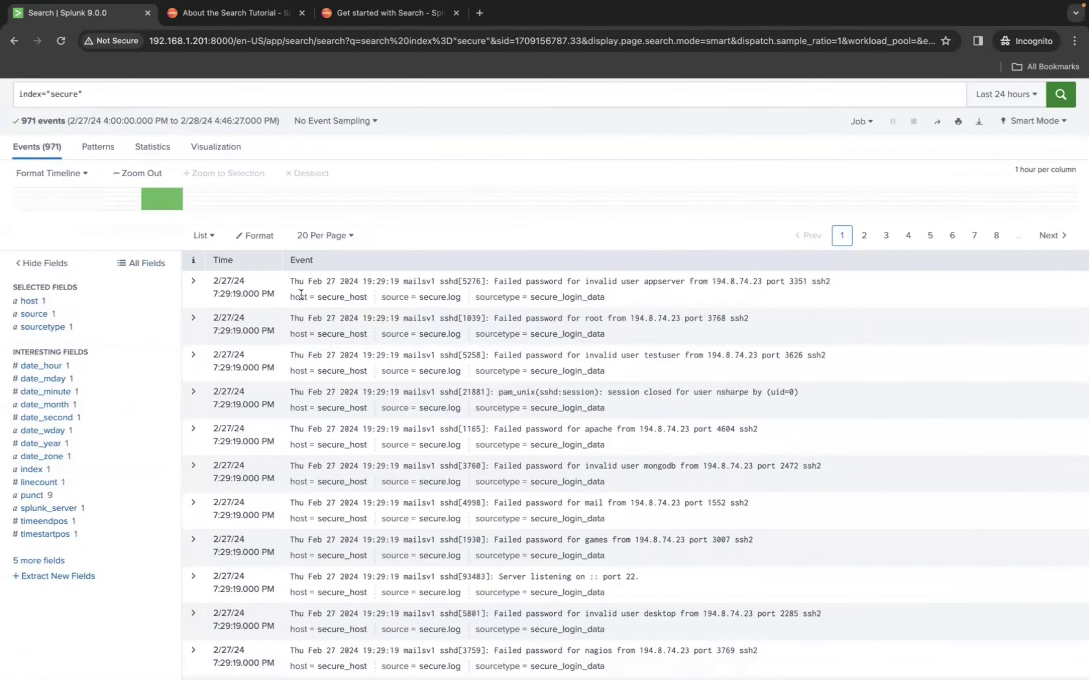
Inspect the value summaries of the index, punct and splunk_server fields
{"action": "left_click", "coordinate": [113, 469]}
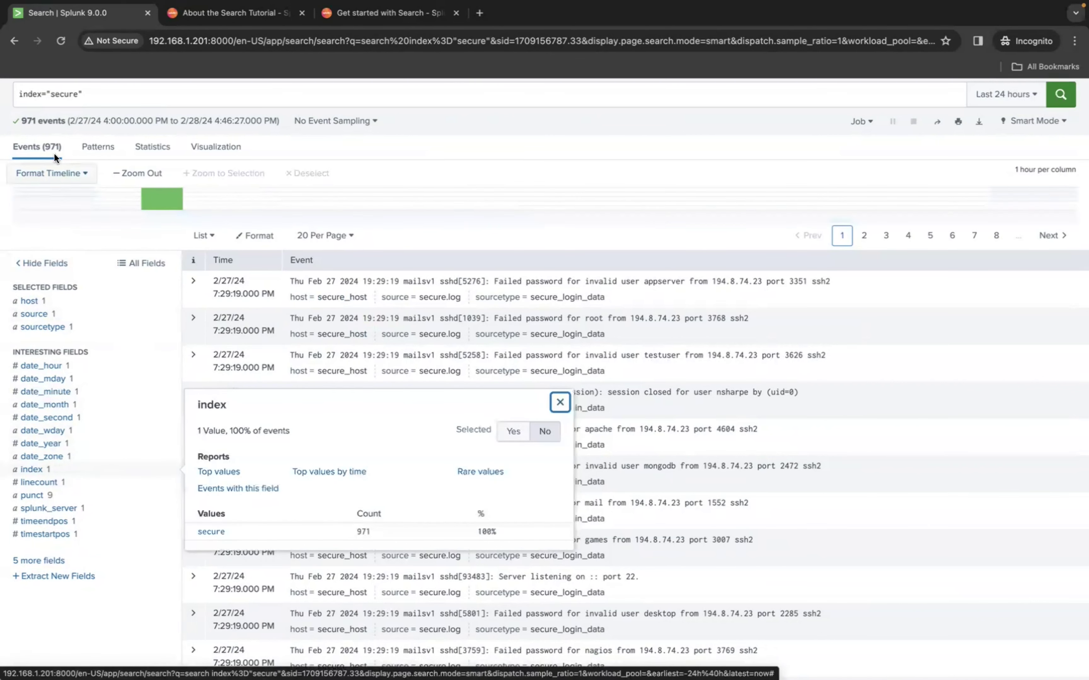
{"action": "left_click", "coordinate": [85, 497]}
{"action": "left_click", "coordinate": [83, 509]}
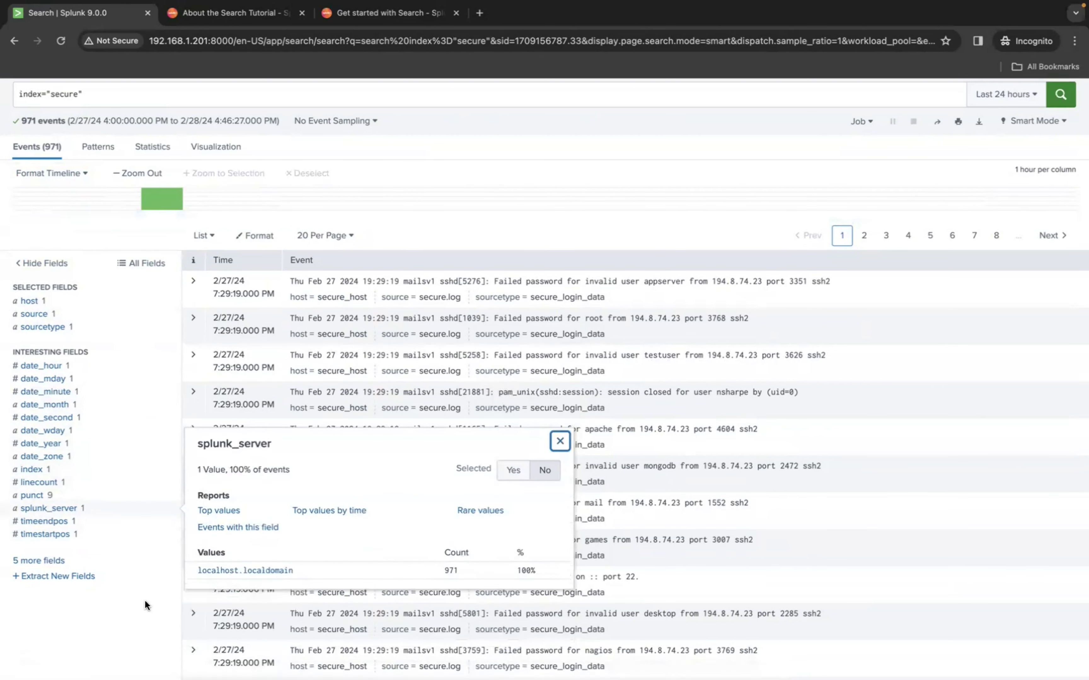
{"action": "left_click_drag", "start_coordinate": [300, 570], "coordinate": [198, 571]}
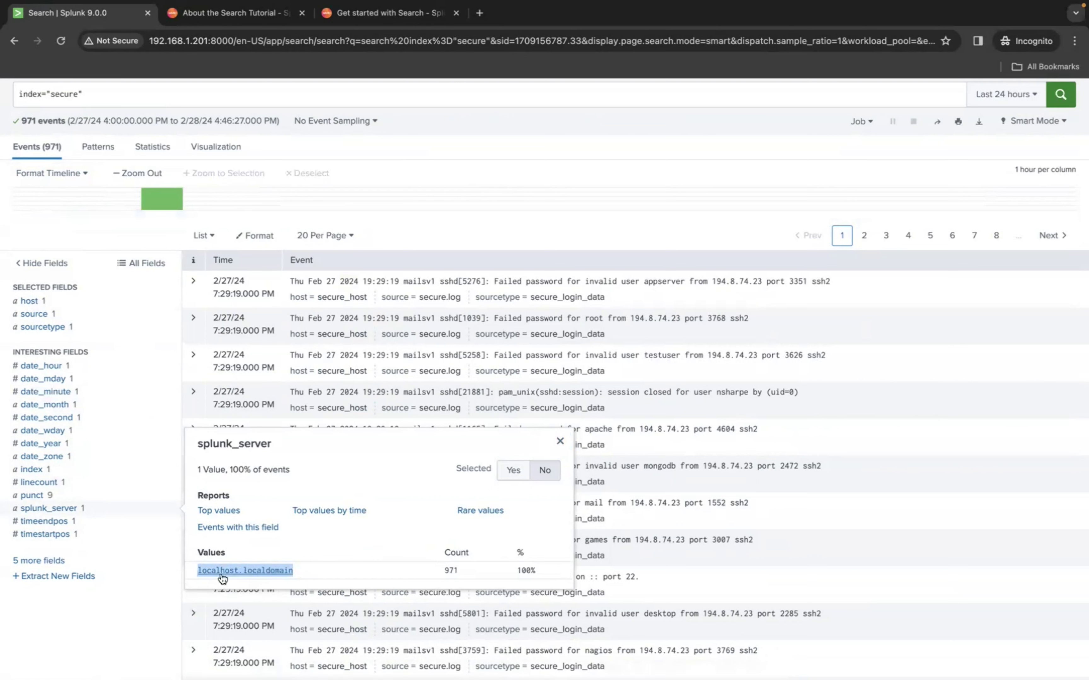
{"action": "left_click", "coordinate": [126, 624]}
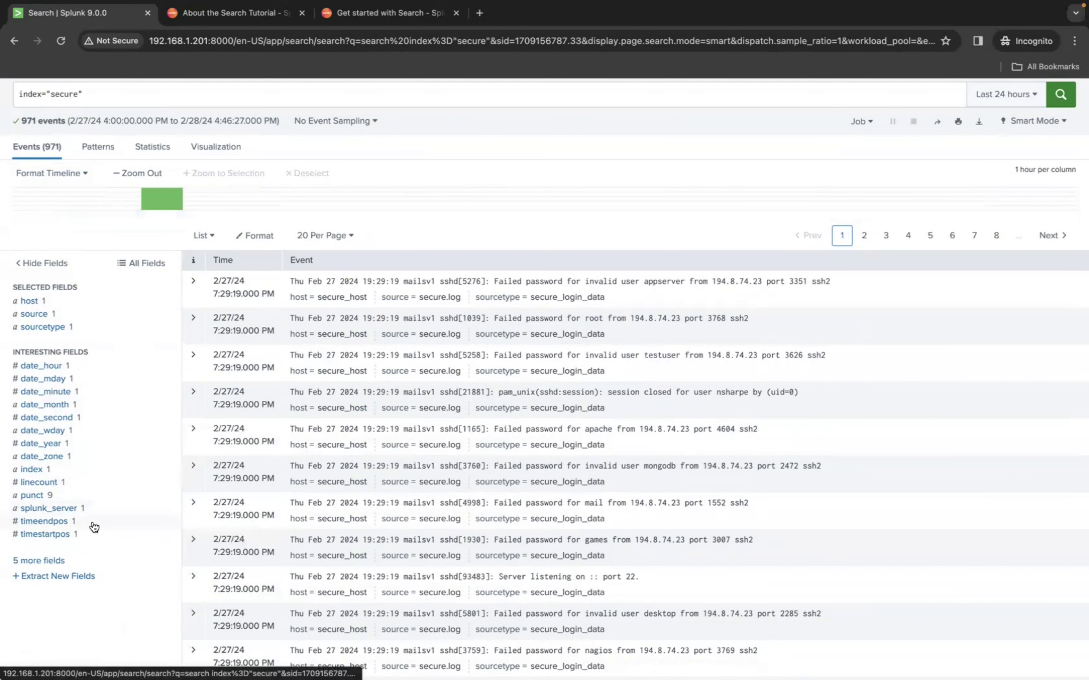
View the additional fields, check the coverage filter options and examine the uid field's details
{"action": "left_click", "coordinate": [60, 562]}
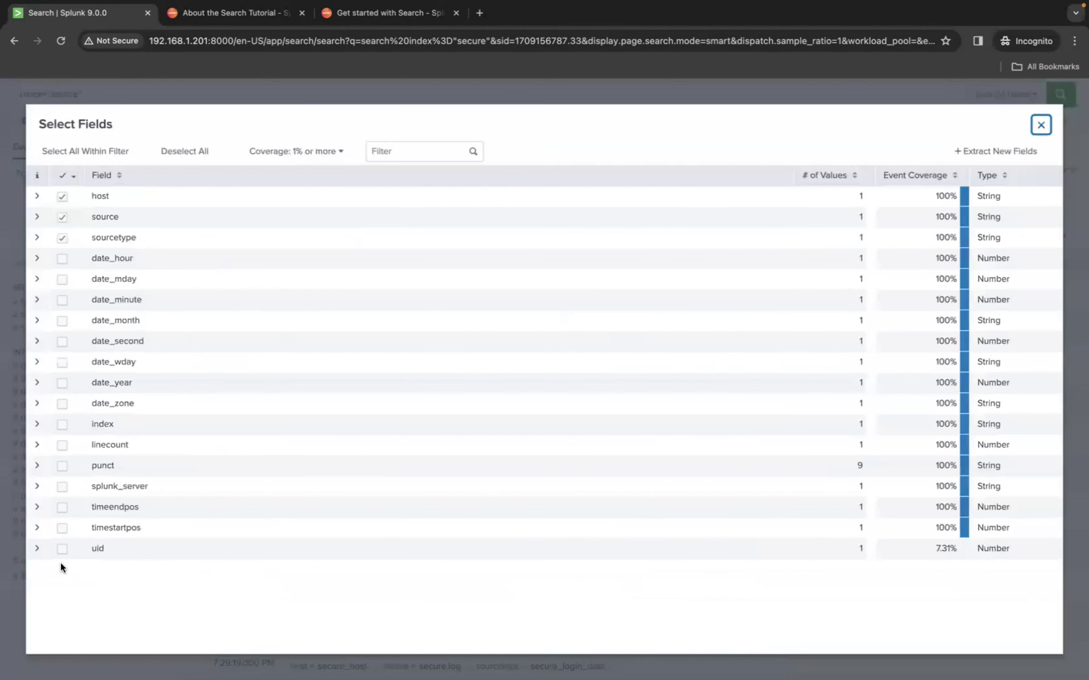
{"action": "left_click", "coordinate": [301, 162]}
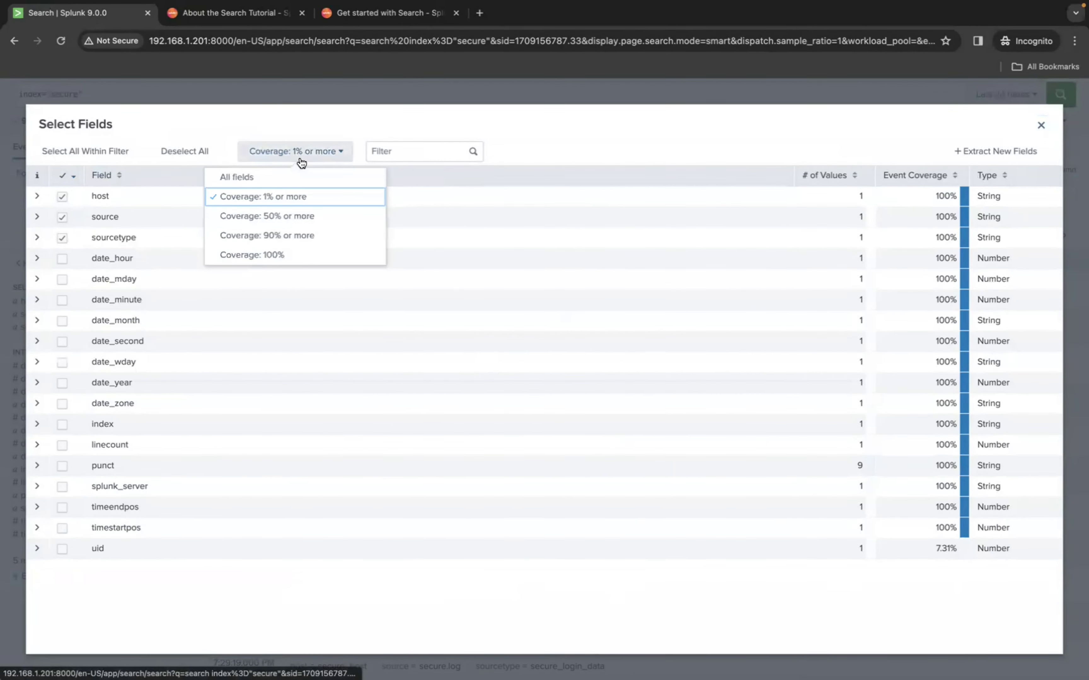
{"action": "left_click", "coordinate": [401, 112]}
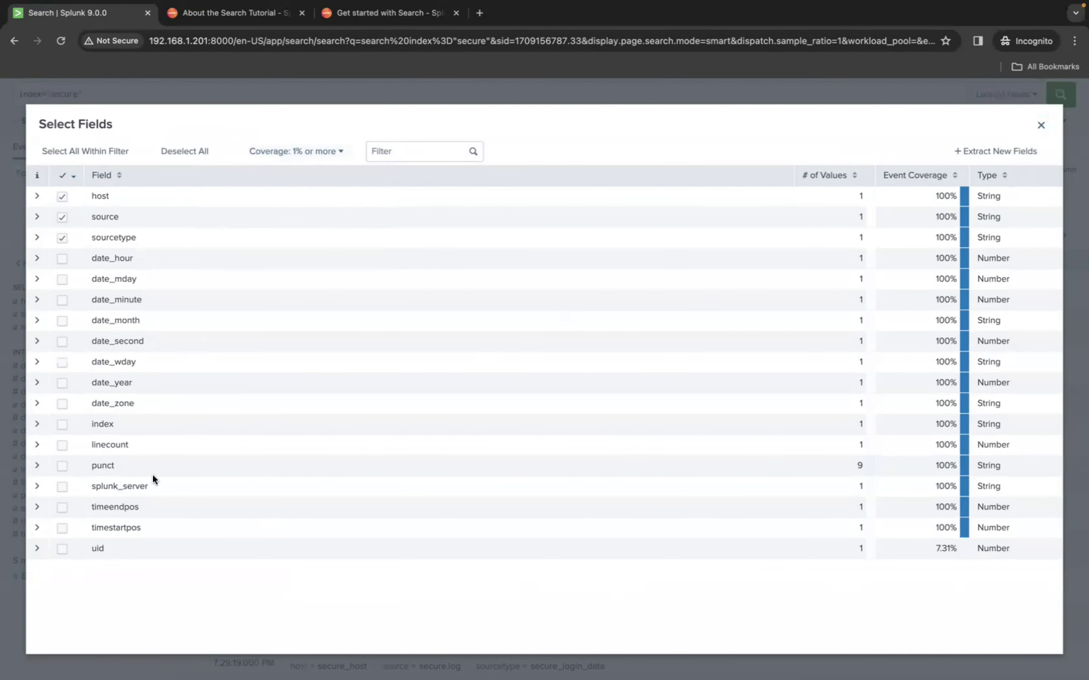
{"action": "left_click", "coordinate": [37, 549]}
{"action": "scroll", "coordinate": [306, 405], "scroll_direction": "down", "scroll_amount": 1}
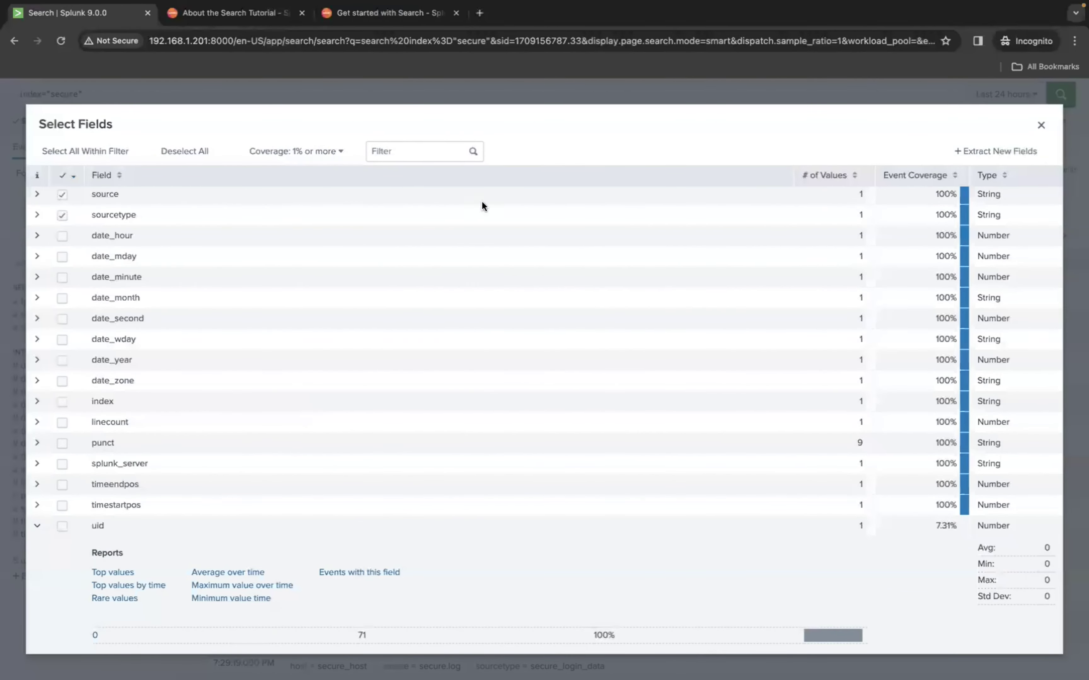
{"action": "key", "text": "Escape"}
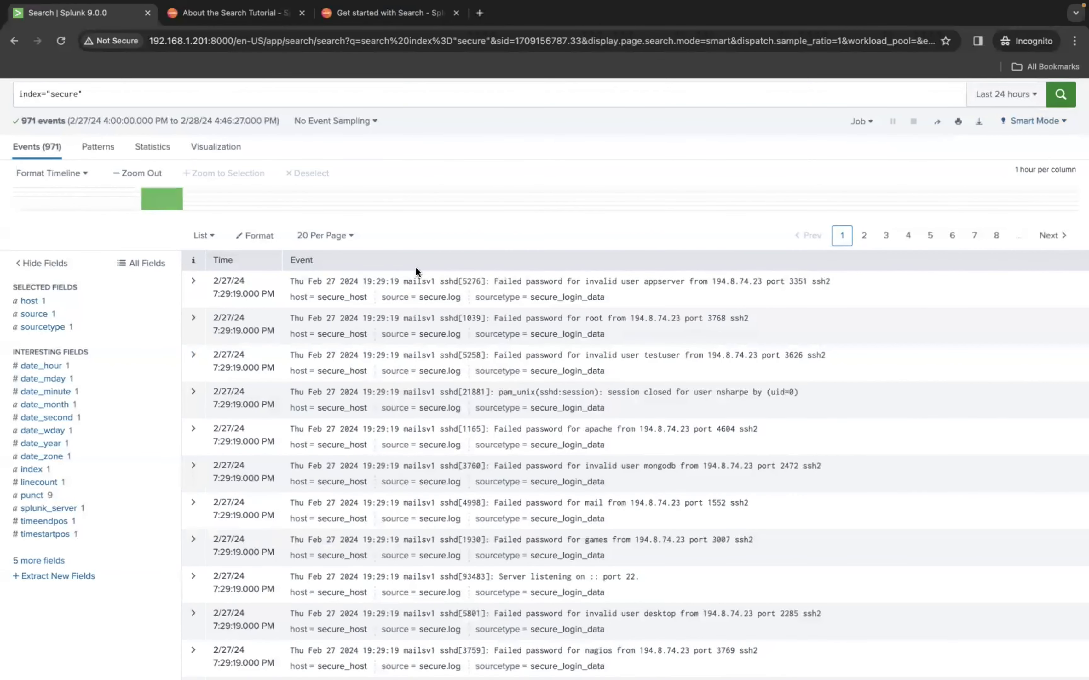
Expand the first event in the results to examine its fields and values
{"action": "left_click", "coordinate": [194, 283]}
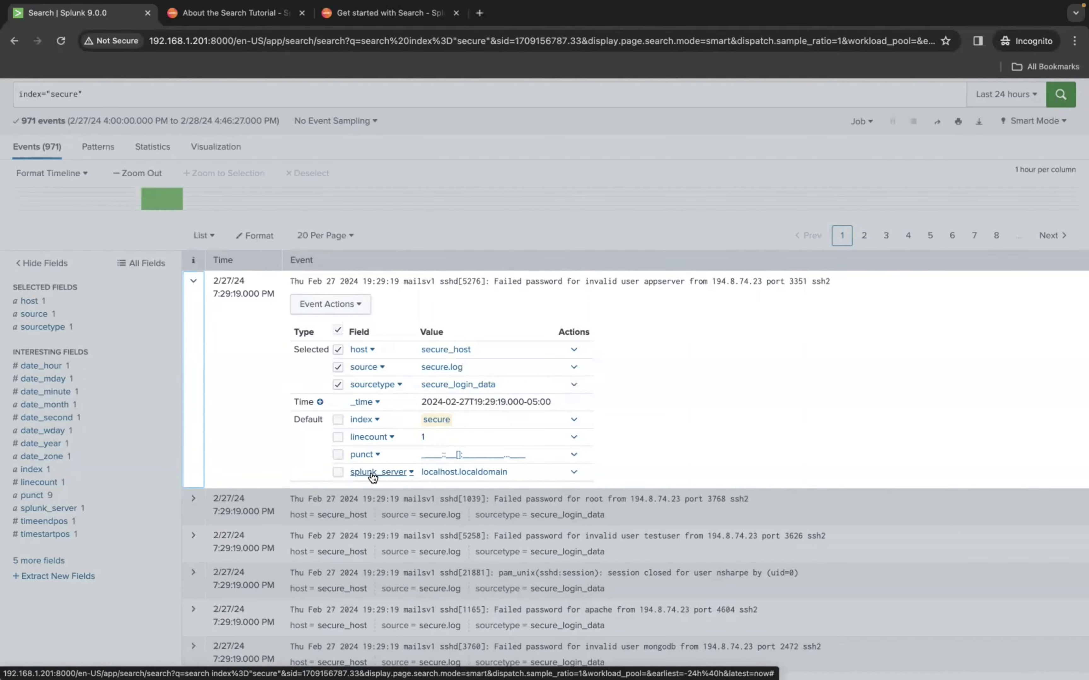
Collapse and re-expand the first event's details, and review the available event actions
{"action": "left_click", "coordinate": [186, 439]}
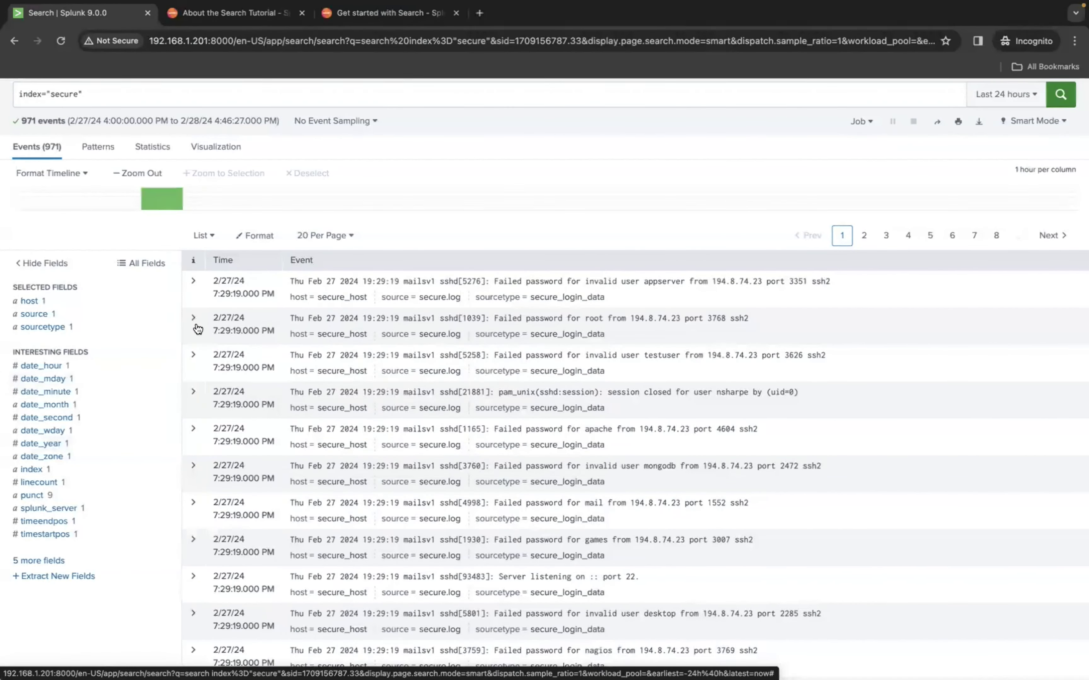
{"action": "left_click", "coordinate": [193, 283]}
{"action": "left_click", "coordinate": [328, 306]}
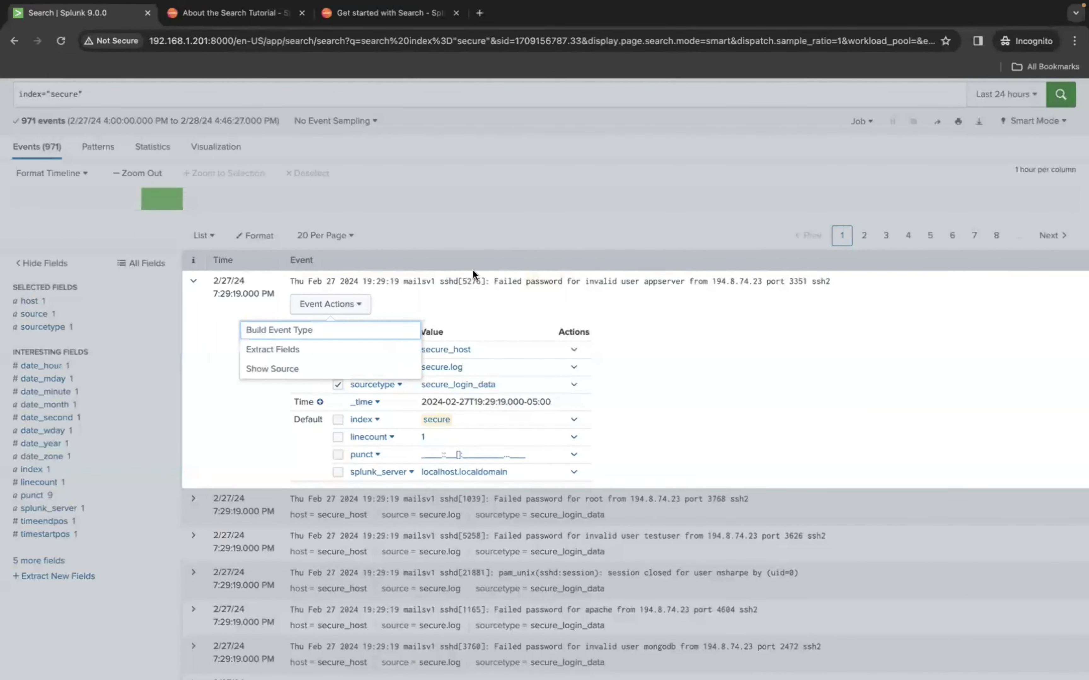
Add the term mailsv1 from the first event to the search on the secure index
{"action": "left_click", "coordinate": [415, 281]}
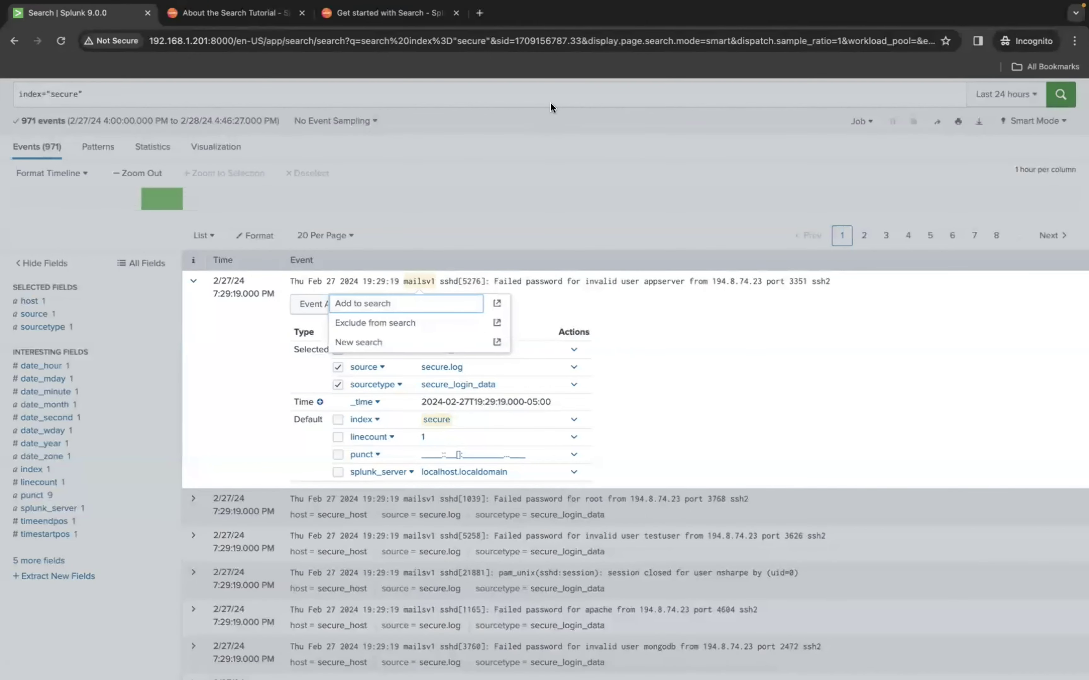
{"action": "left_click", "coordinate": [489, 135]}
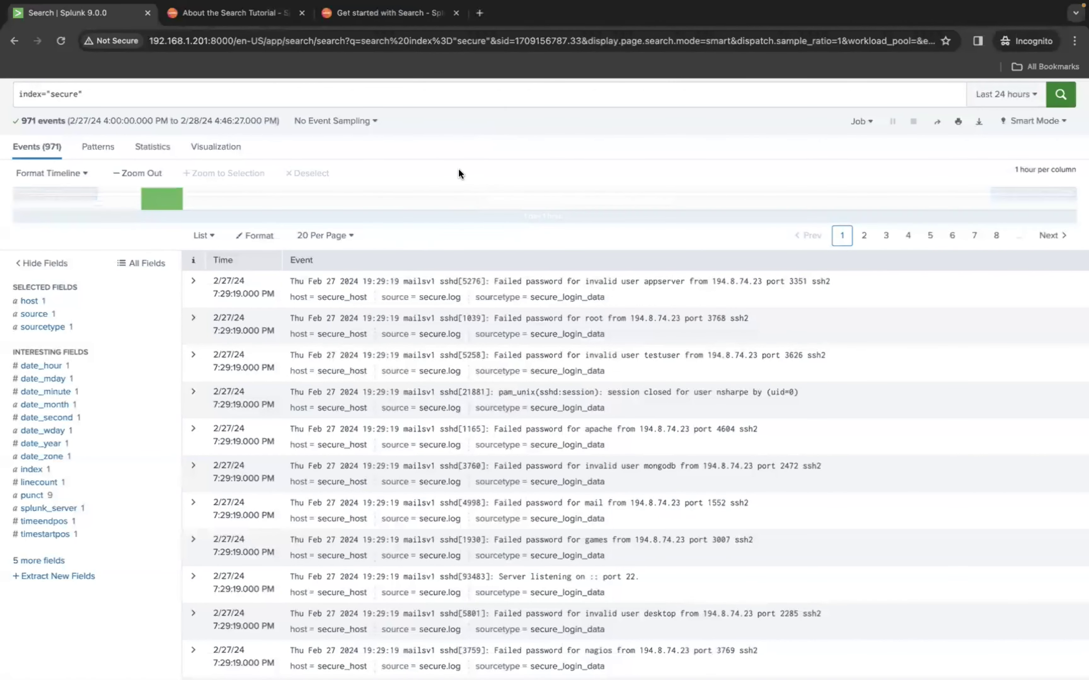
{"action": "left_click", "coordinate": [416, 283]}
{"action": "left_click", "coordinate": [393, 302]}
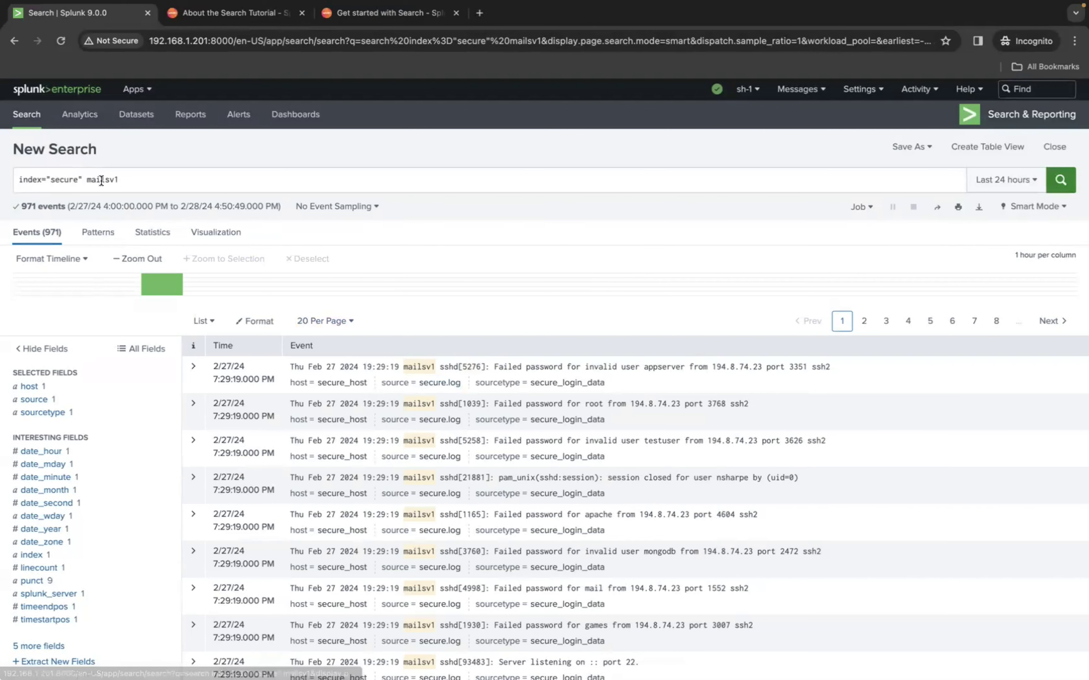
{"action": "left_click_drag", "start_coordinate": [121, 179], "coordinate": [86, 180]}
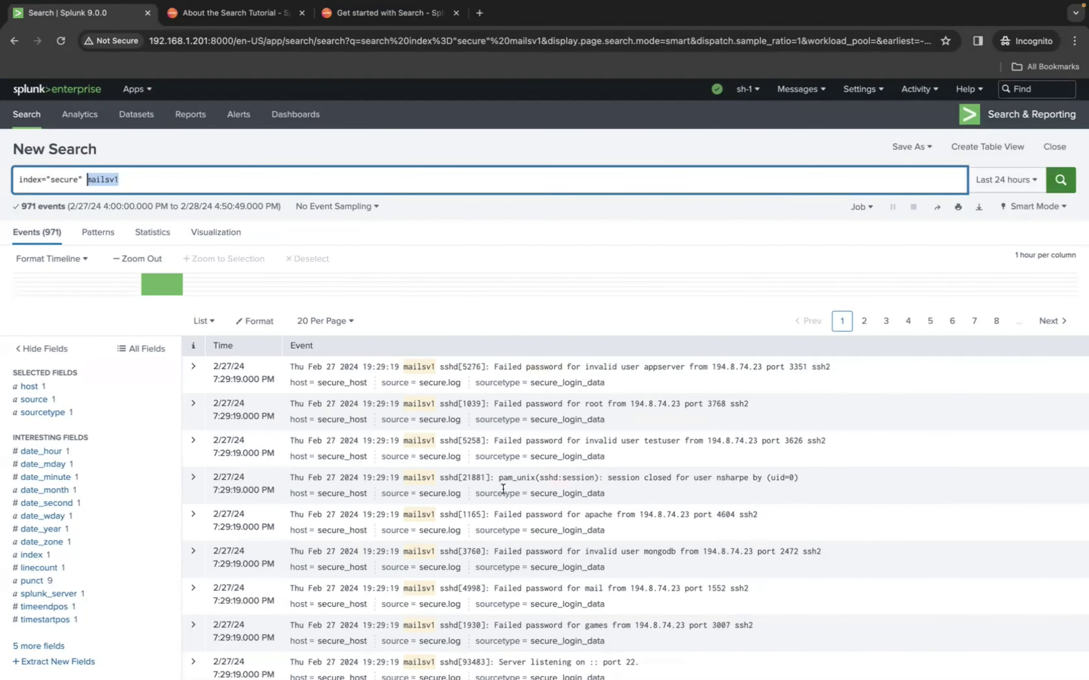
{"action": "left_click", "coordinate": [79, 243]}
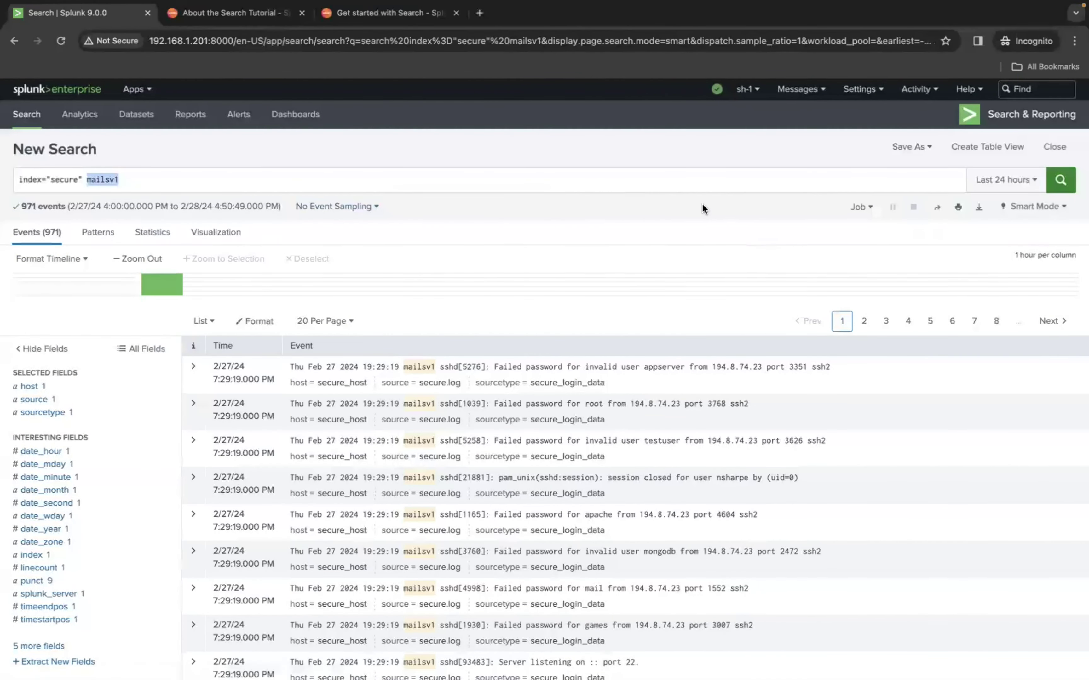
Narrow the search by adding the partial source IP "194.8.74" from the first event
{"action": "left_click_drag", "start_coordinate": [712, 367], "coordinate": [765, 367]}
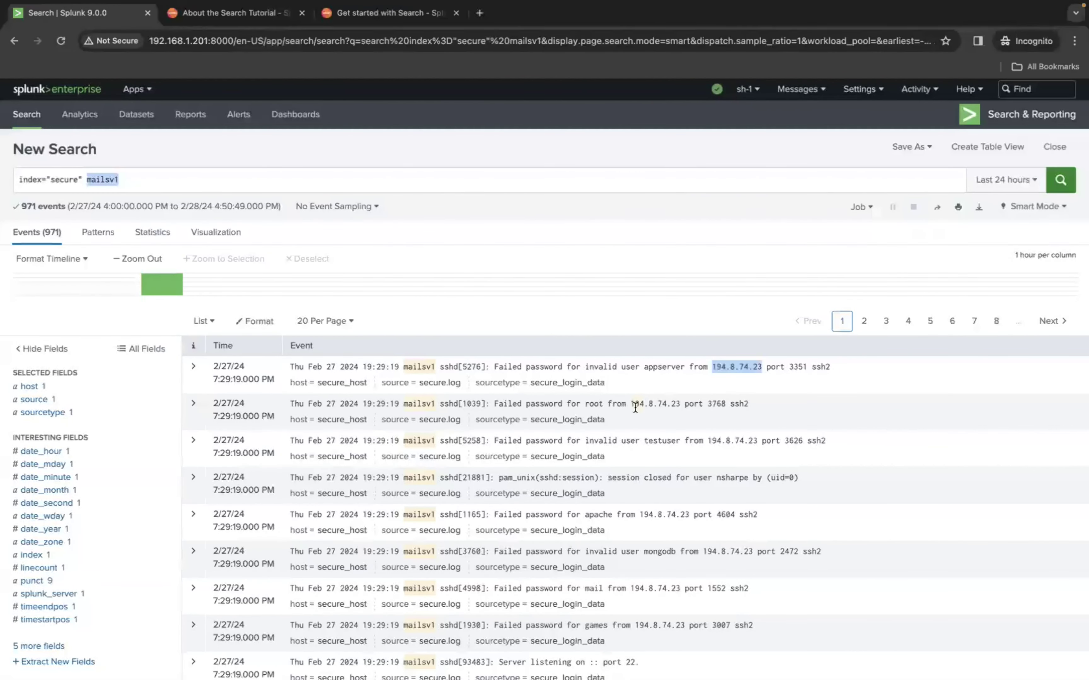
{"action": "left_click", "coordinate": [733, 367]}
{"action": "left_click_drag", "start_coordinate": [762, 367], "coordinate": [712, 367]}
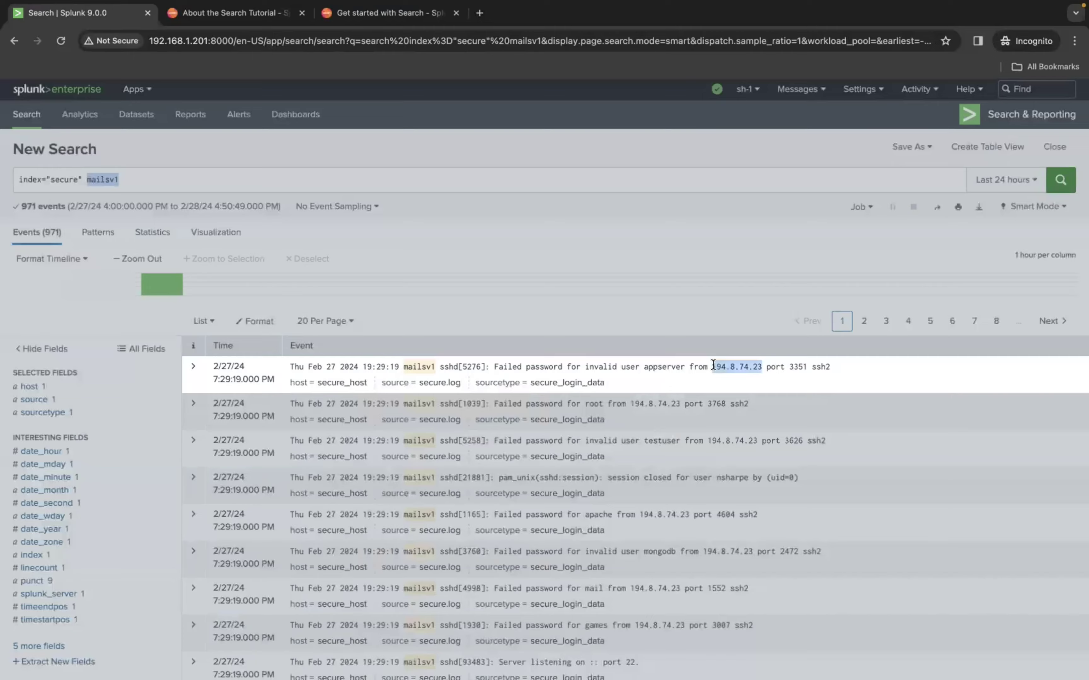
{"action": "left_click", "coordinate": [706, 389]}
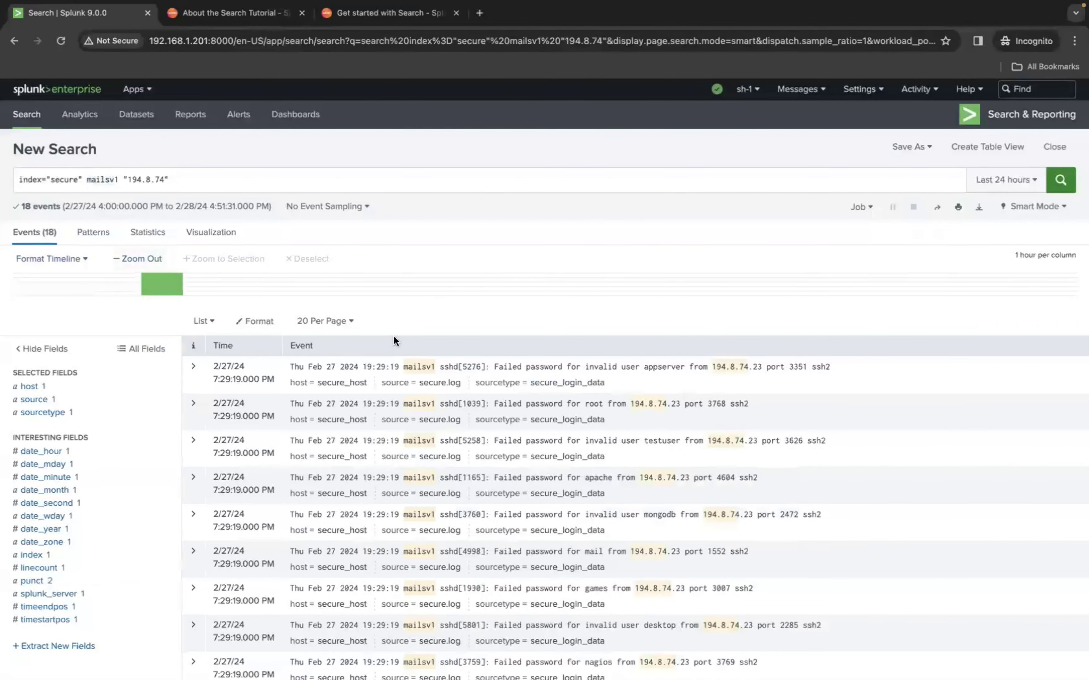
Complete the IP term in the query as "194.8.74.23", run the search and look through the matching events
{"action": "left_click", "coordinate": [166, 180]}
{"action": "type", "text": ".2"}
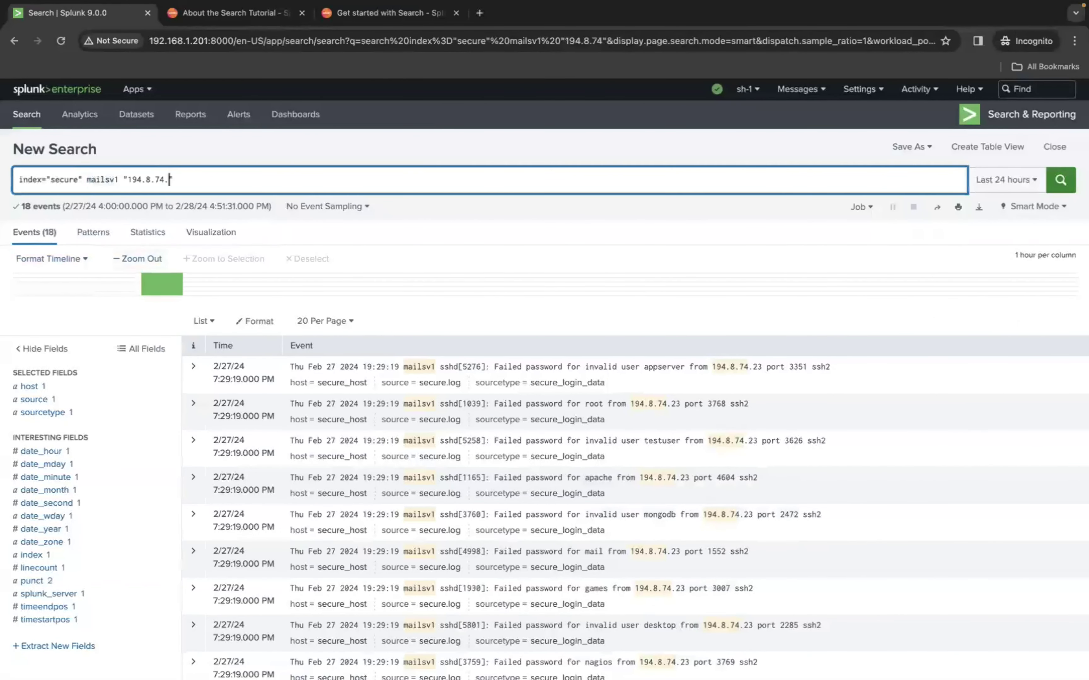
{"action": "type", "text": "3"}
{"action": "key", "text": "Return"}
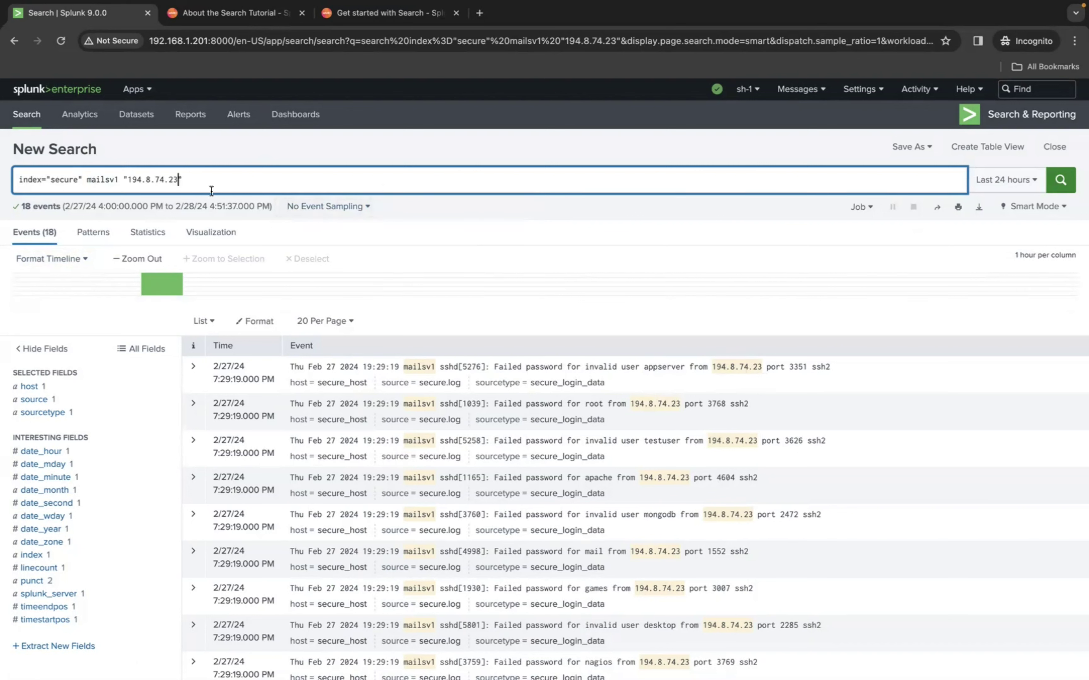
{"action": "scroll", "coordinate": [595, 485], "scroll_direction": "down", "scroll_amount": 8}
{"action": "scroll", "coordinate": [595, 484], "scroll_direction": "up", "scroll_amount": 8}
Display the search results as raw events, and expand and collapse the first event
{"action": "left_click", "coordinate": [195, 330]}
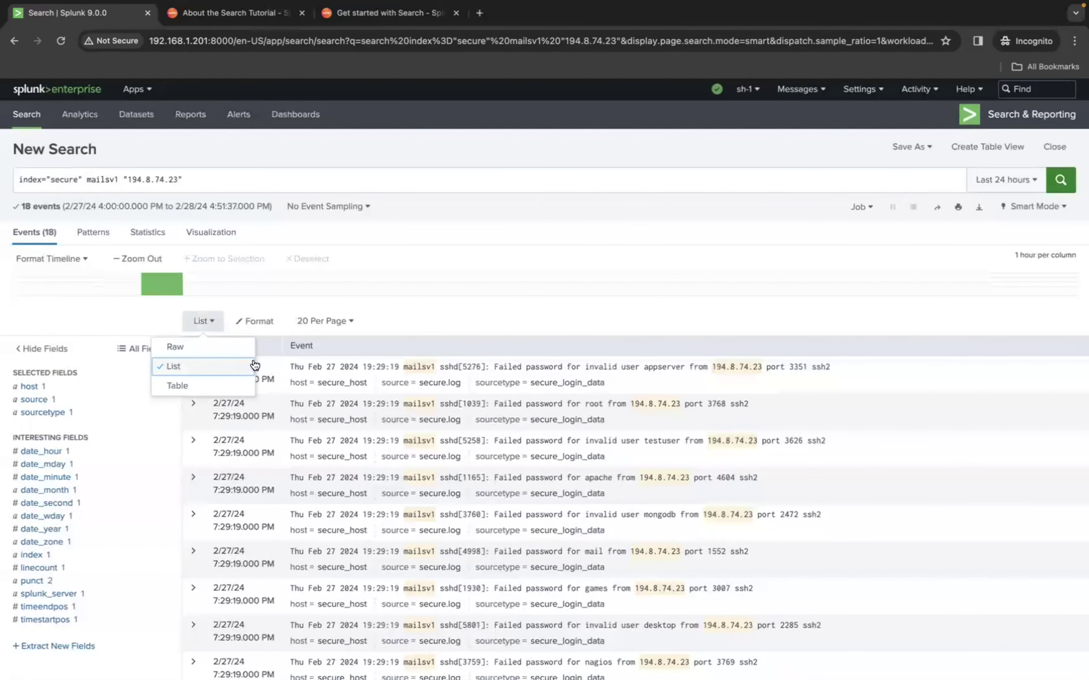
{"action": "left_click", "coordinate": [203, 346]}
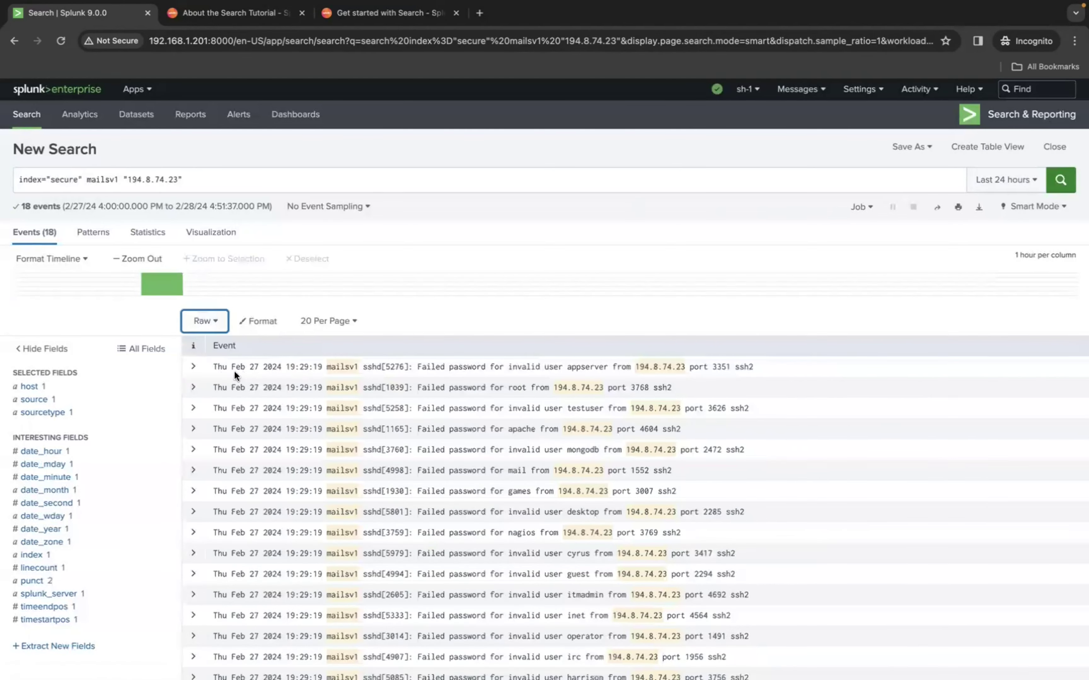
{"action": "left_click", "coordinate": [193, 368]}
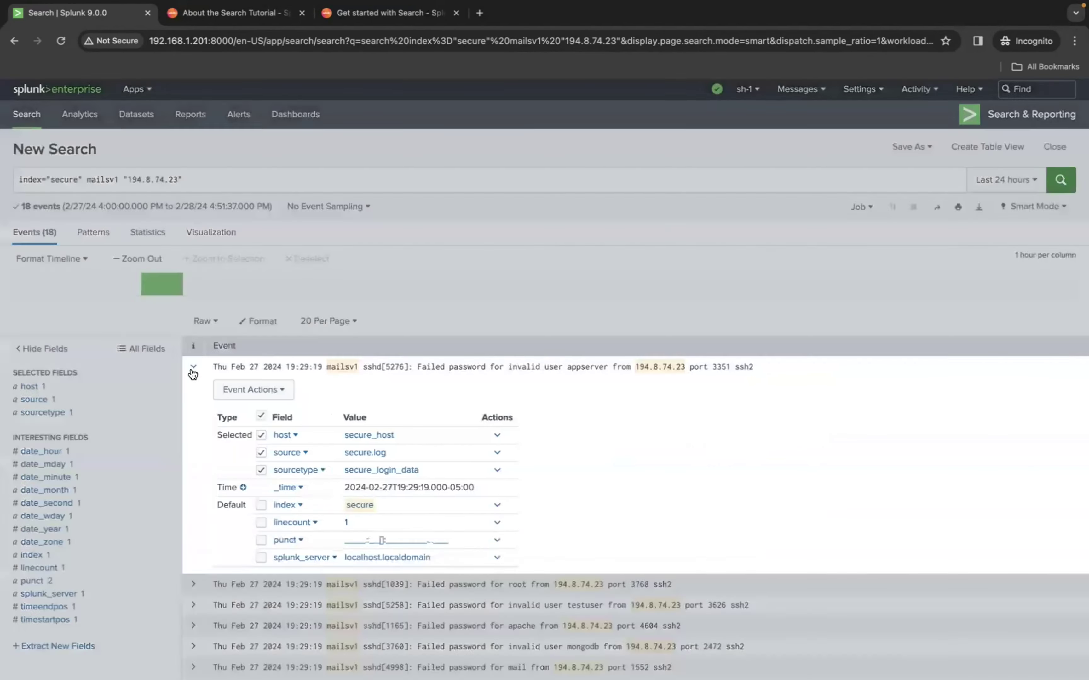
{"action": "left_click", "coordinate": [193, 368]}
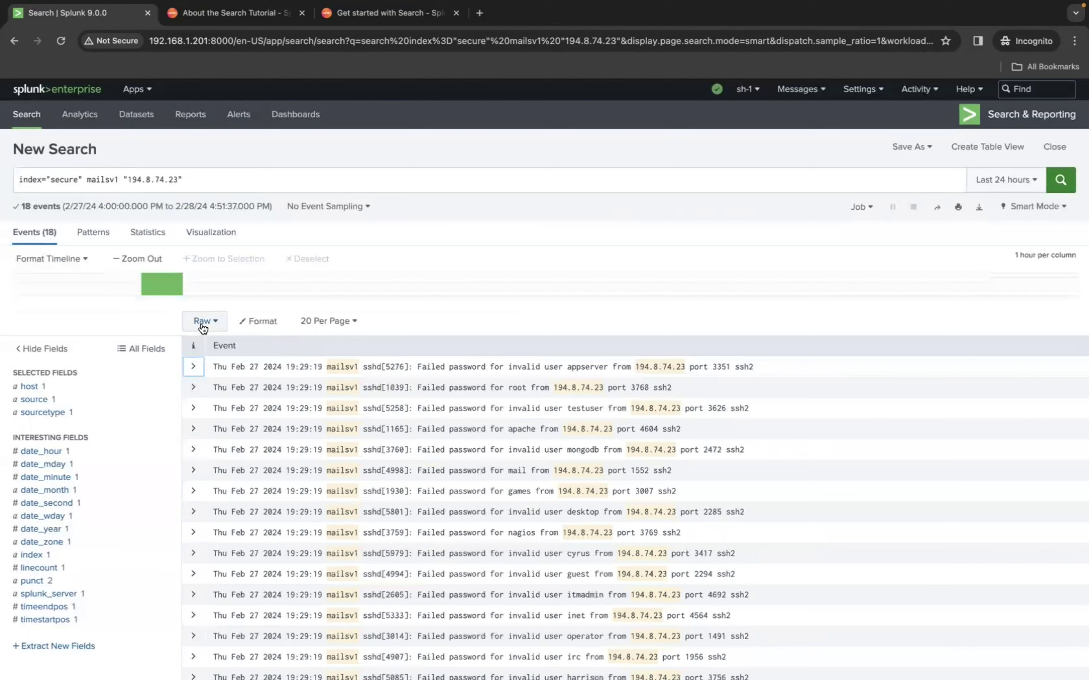
Display the results as a table, look through the rows, and return to the list display
{"action": "left_click", "coordinate": [203, 323]}
{"action": "left_click", "coordinate": [182, 384]}
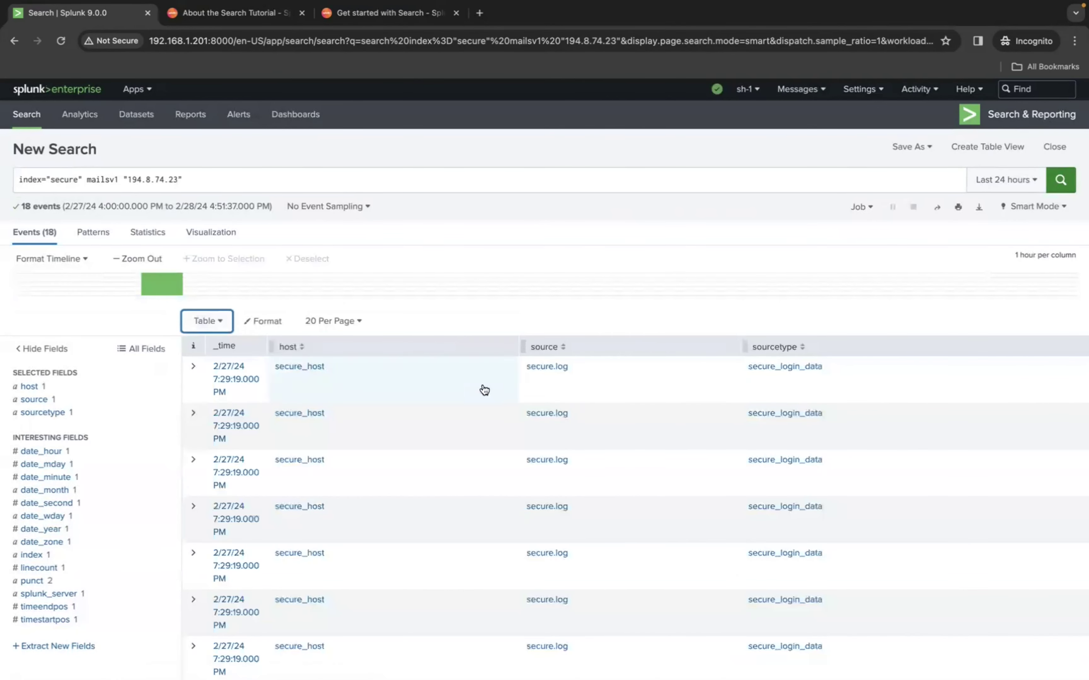
{"action": "scroll", "coordinate": [721, 433], "scroll_direction": "down", "scroll_amount": 1}
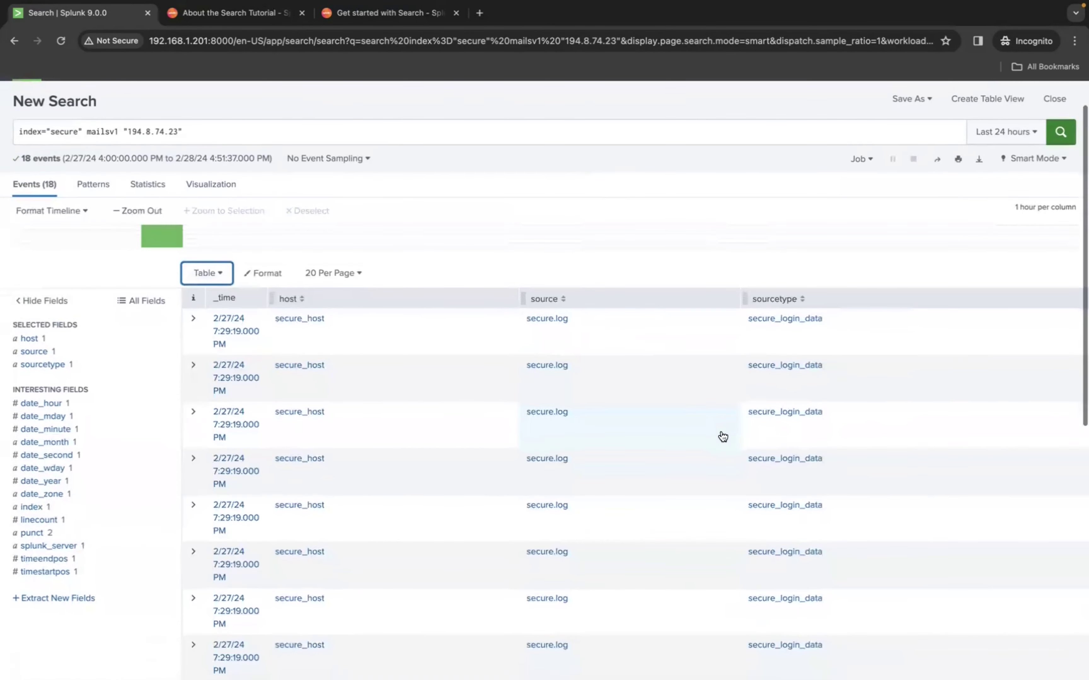
{"action": "scroll", "coordinate": [529, 402], "scroll_direction": "up", "scroll_amount": 1}
{"action": "left_click", "coordinate": [206, 321]}
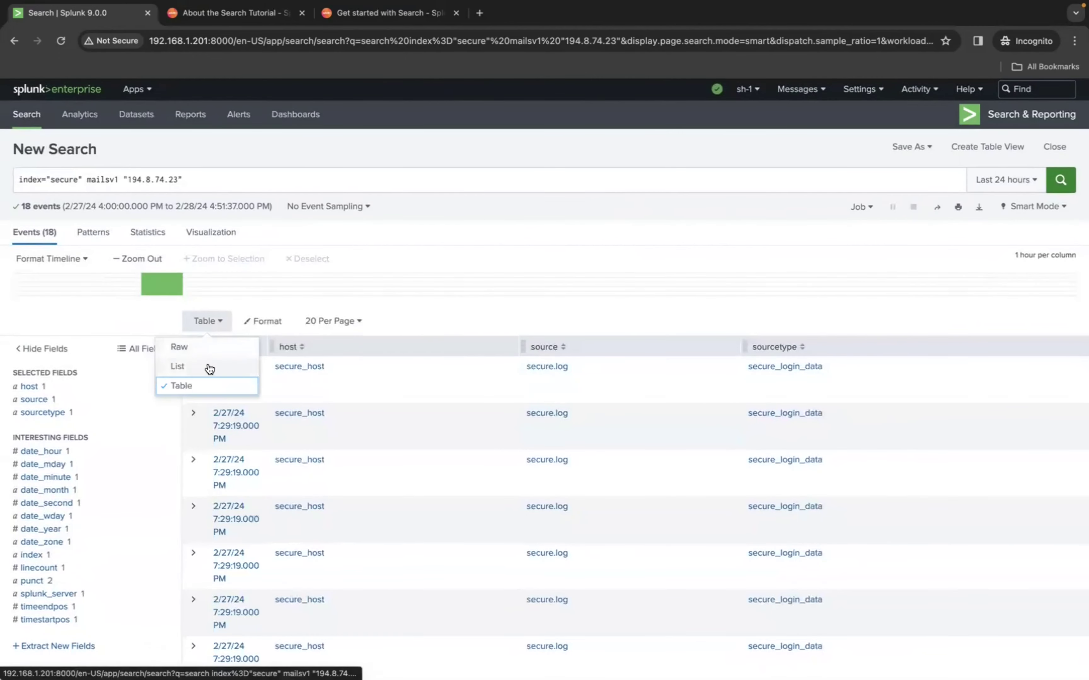
{"action": "left_click", "coordinate": [209, 367]}
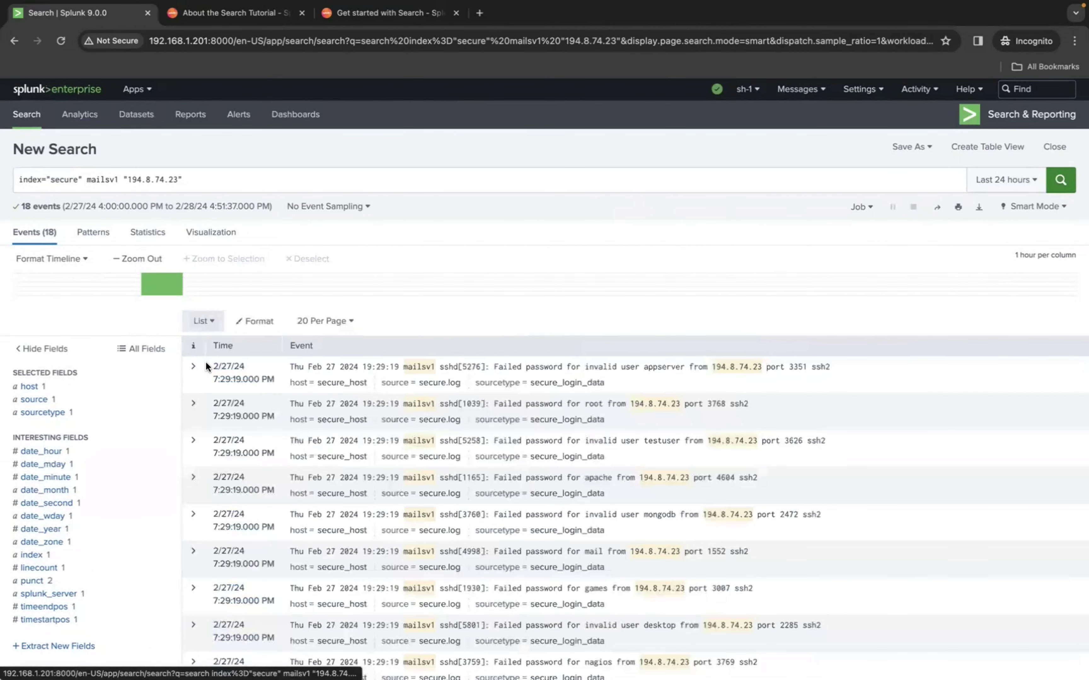
Review the result format options, switching Wrap Results to No and back to Yes and checking the Max Lines choices
{"action": "left_click", "coordinate": [252, 322]}
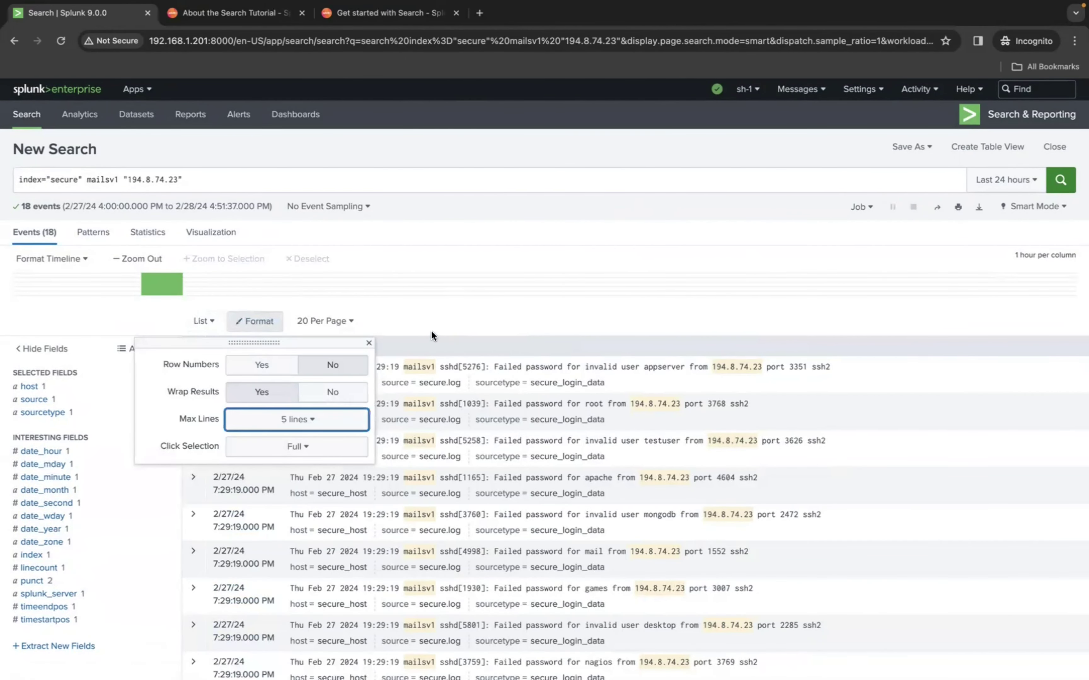
{"action": "left_click", "coordinate": [334, 393]}
{"action": "left_click", "coordinate": [273, 392]}
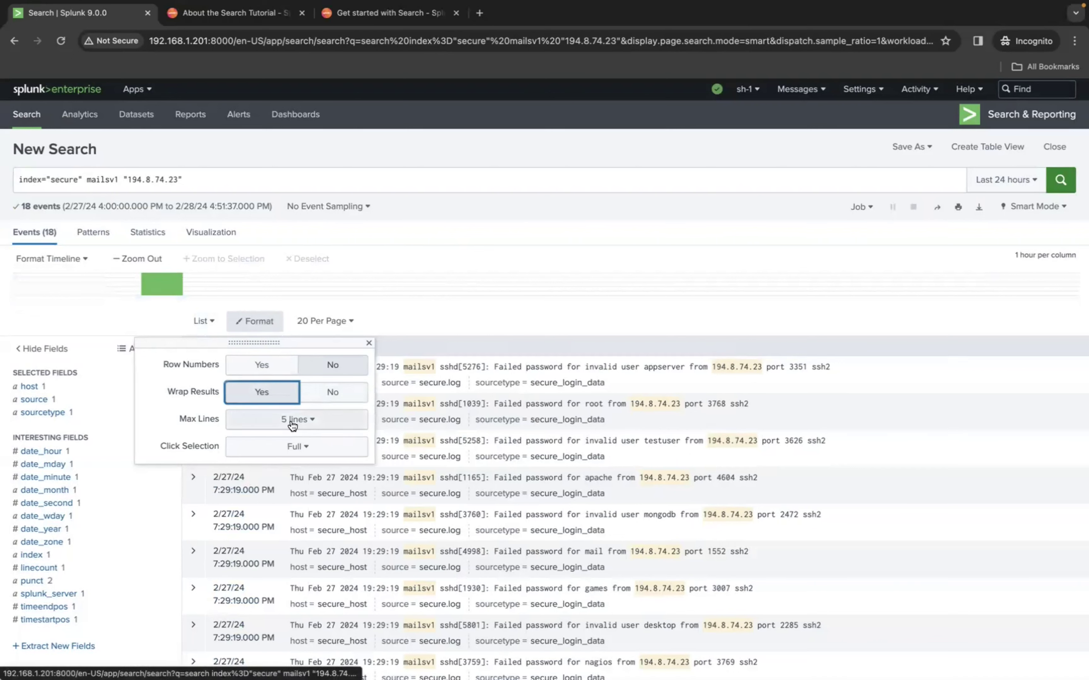
{"action": "left_click", "coordinate": [317, 426]}
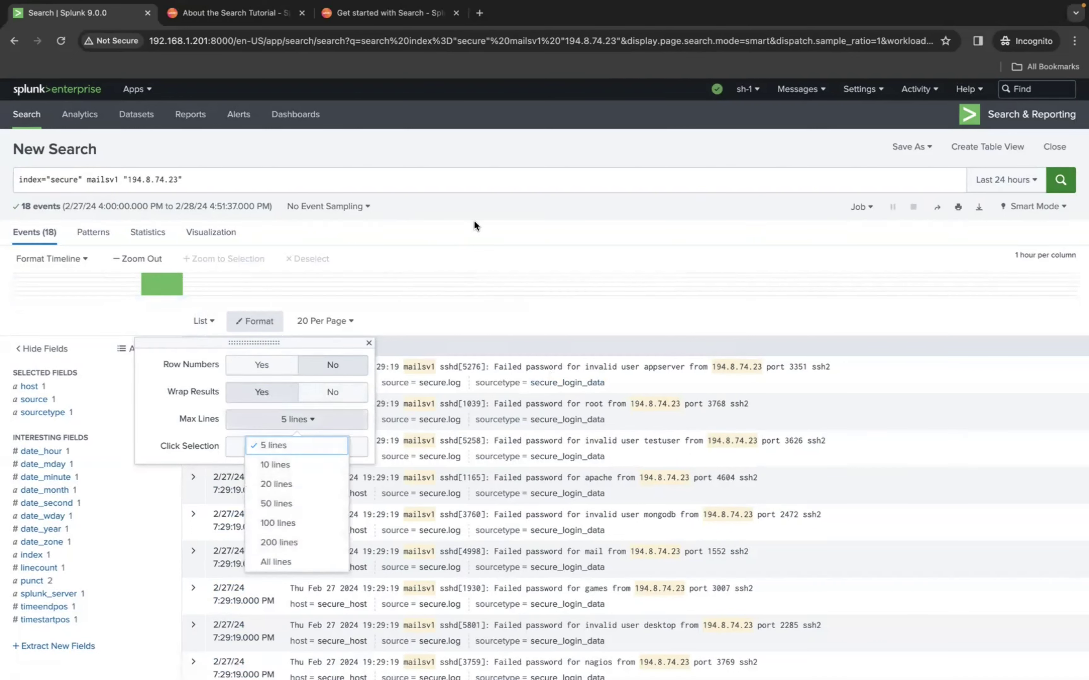
{"action": "left_click", "coordinate": [464, 205]}
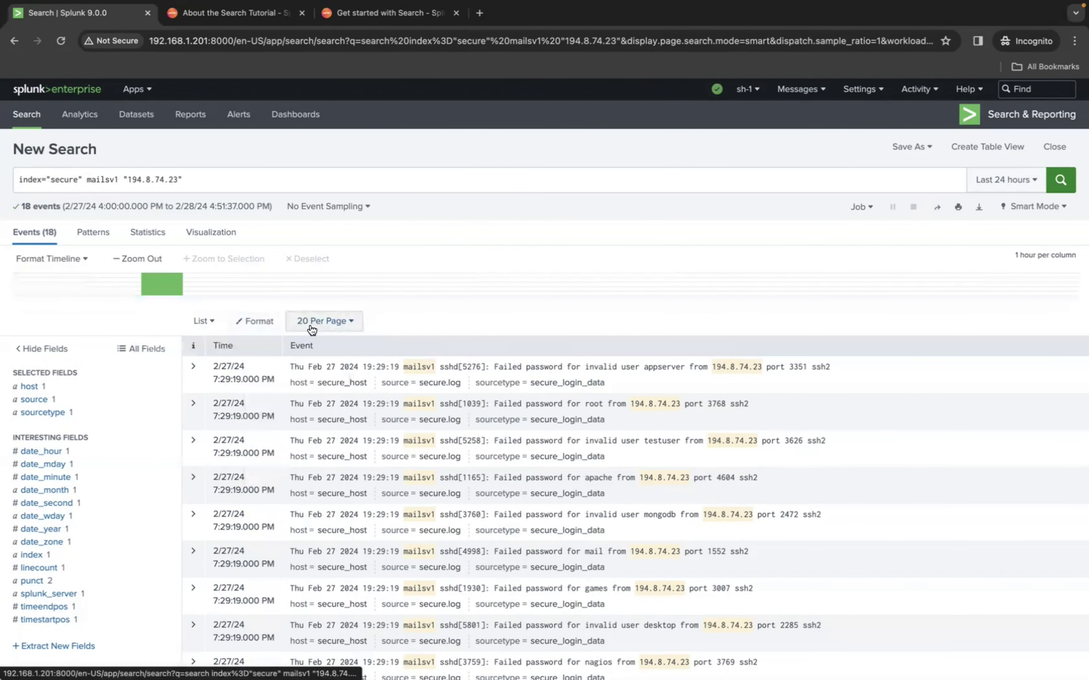
Set the results to show 50 events per page and look through the list
{"action": "scroll", "coordinate": [449, 295], "scroll_direction": "down", "scroll_amount": 8}
{"action": "scroll", "coordinate": [450, 295], "scroll_direction": "up", "scroll_amount": 8}
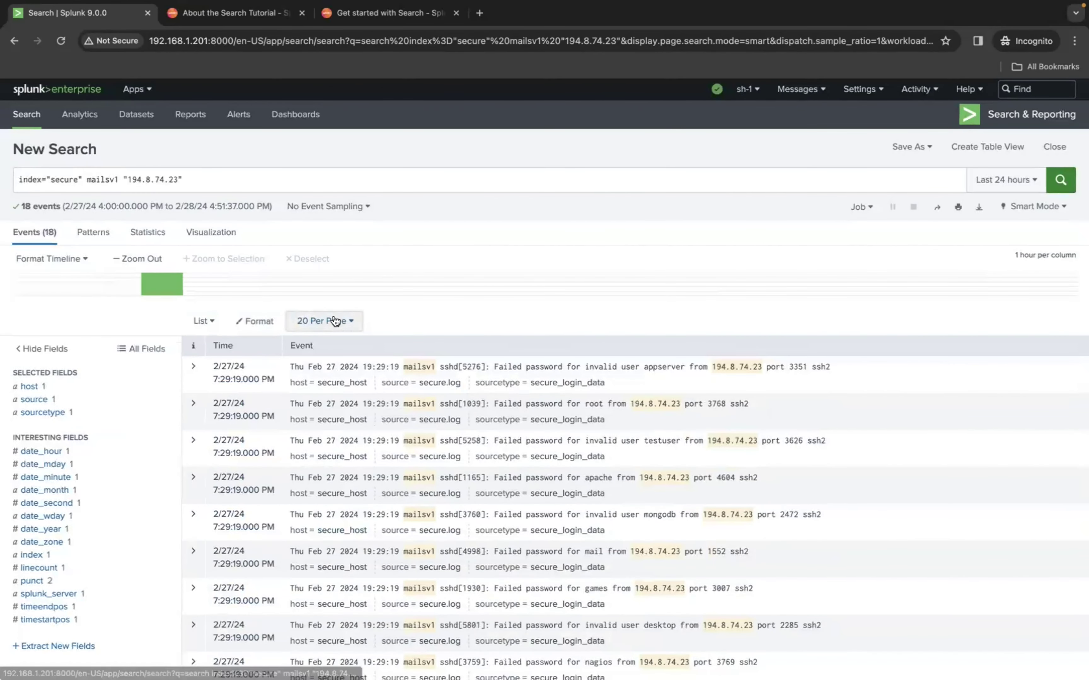
{"action": "left_click", "coordinate": [334, 321]}
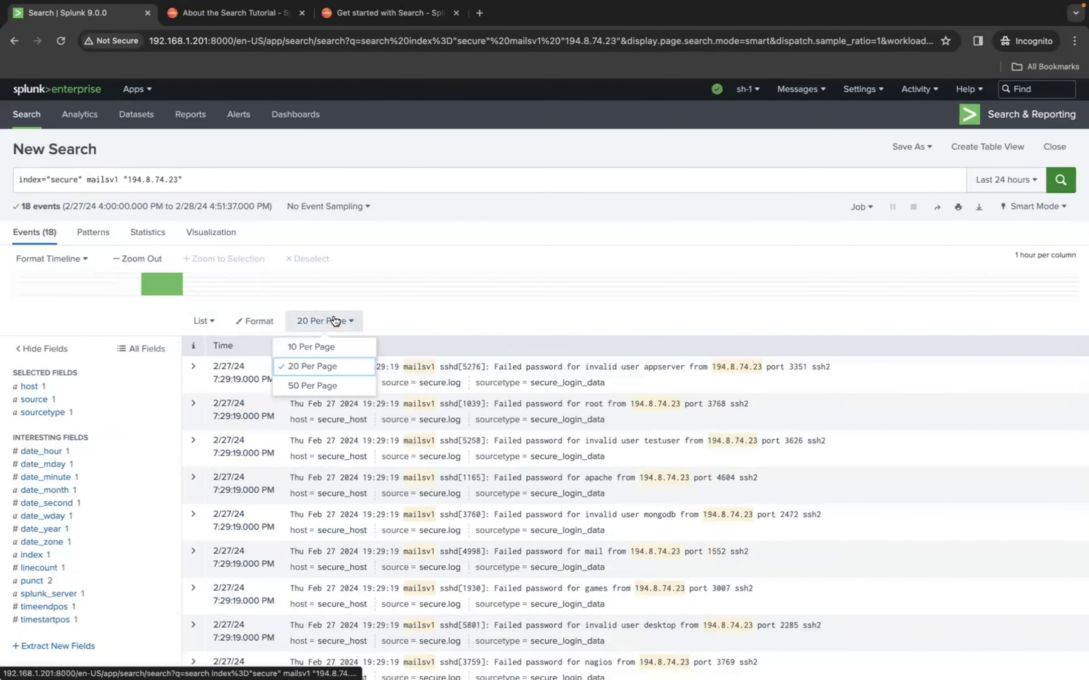
{"action": "left_click", "coordinate": [319, 385]}
{"action": "scroll", "coordinate": [495, 475], "scroll_direction": "down", "scroll_amount": 5}
{"action": "scroll", "coordinate": [495, 475], "scroll_direction": "up", "scroll_amount": 5}
{"action": "scroll", "coordinate": [495, 475], "scroll_direction": "down", "scroll_amount": 1}
{"action": "scroll", "coordinate": [494, 474], "scroll_direction": "up", "scroll_amount": 1}
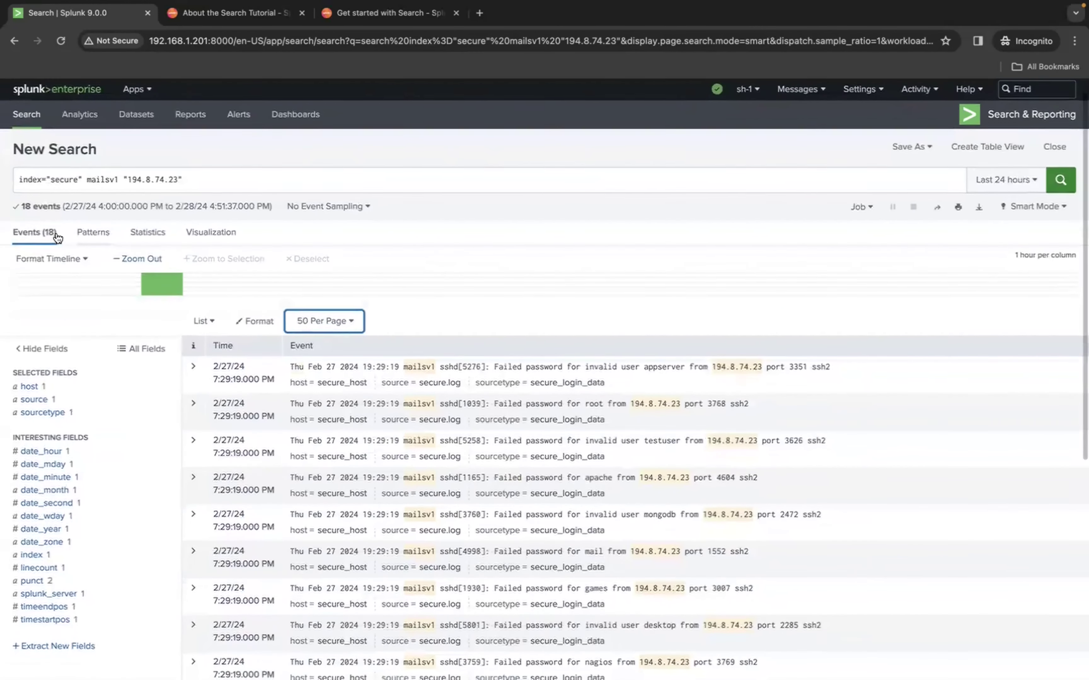
Remove the "194.8.74.23" term from the query and rerun the search with only index="secure" mailsv1
{"action": "left_click_drag", "start_coordinate": [191, 177], "coordinate": [122, 179]}
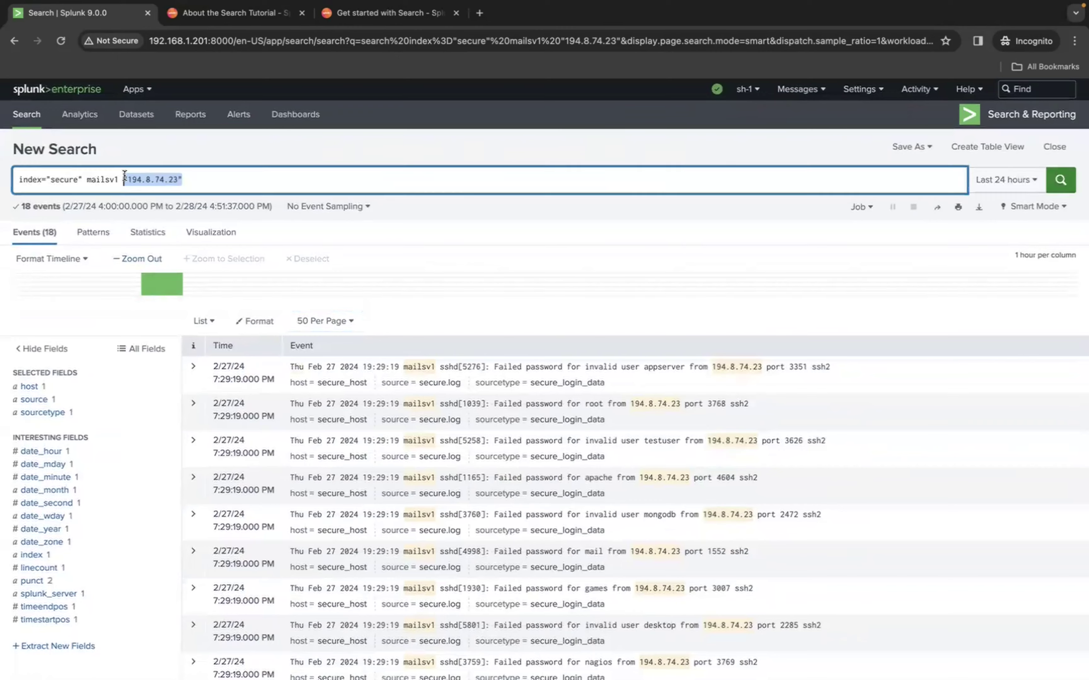
{"action": "key", "text": "BackSpace"}
{"action": "key", "text": "Return"}
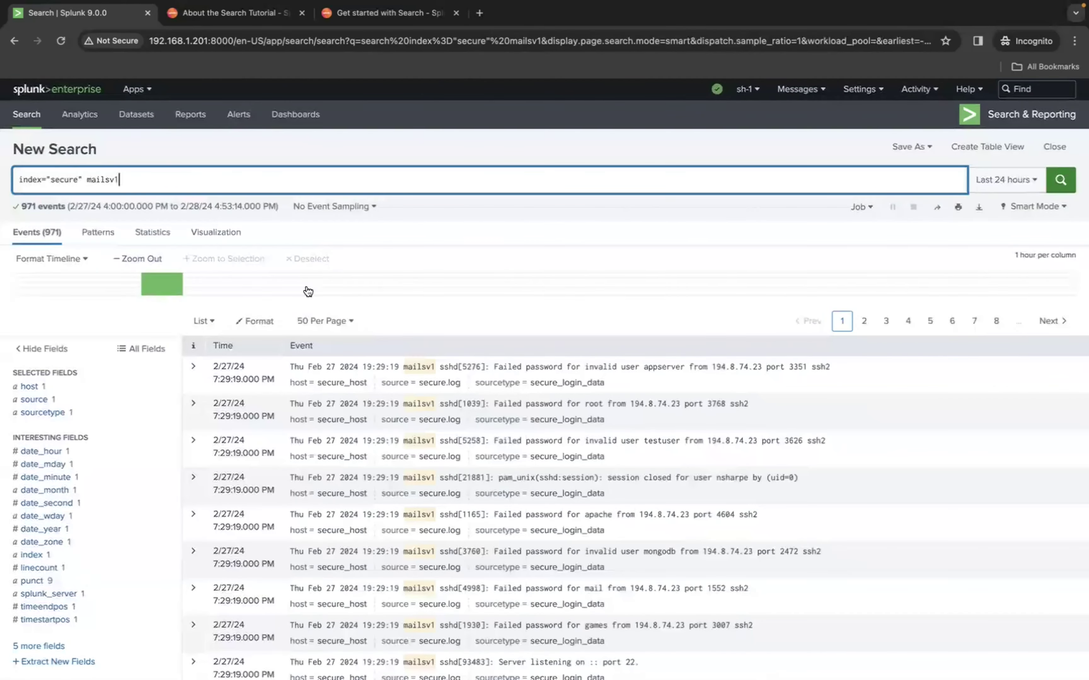
{"action": "scroll", "coordinate": [283, 380], "scroll_direction": "down", "scroll_amount": 3}
{"action": "scroll", "coordinate": [282, 377], "scroll_direction": "up", "scroll_amount": 3}
Set the search time range to the Last 7 days preset
{"action": "left_click", "coordinate": [849, 216]}
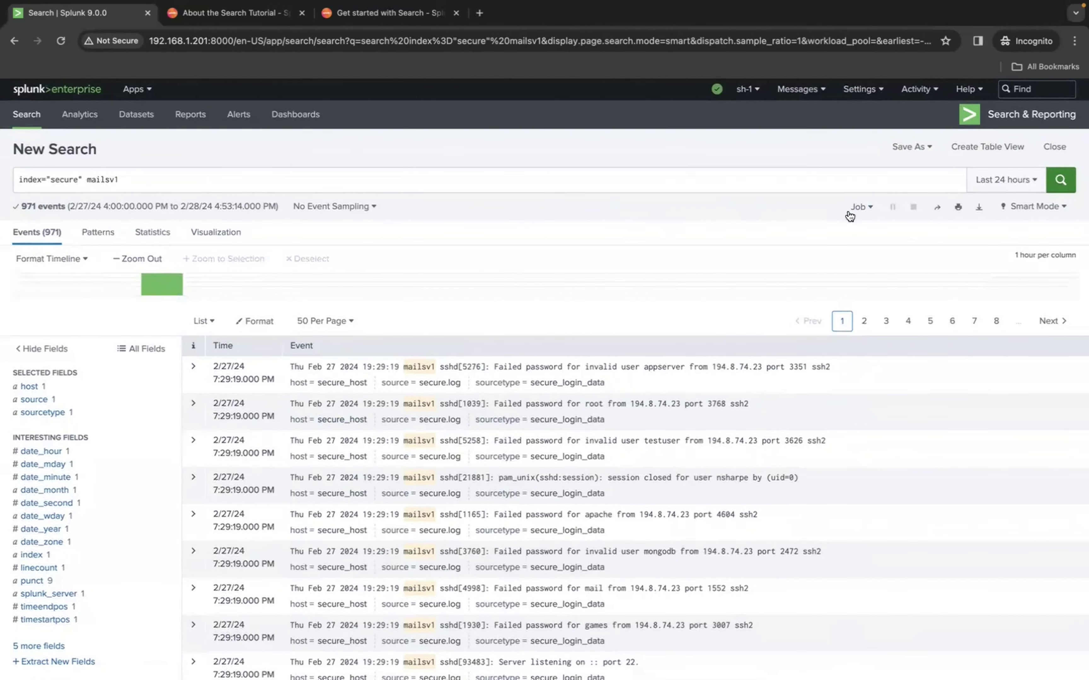
{"action": "left_click", "coordinate": [1008, 188]}
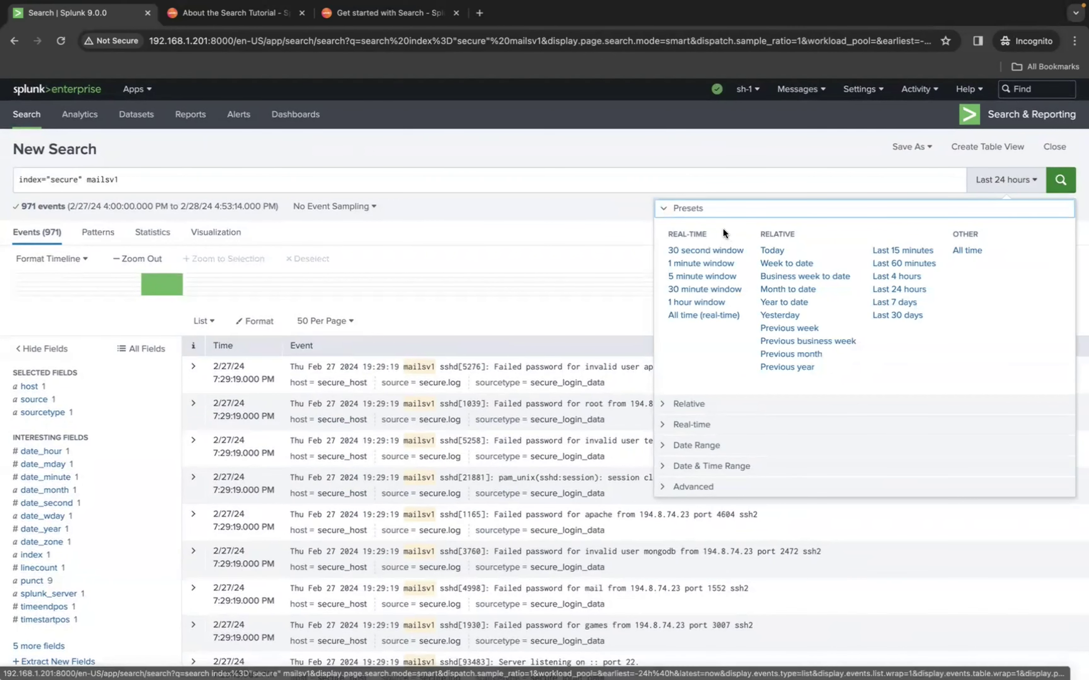
{"action": "left_click", "coordinate": [885, 303]}
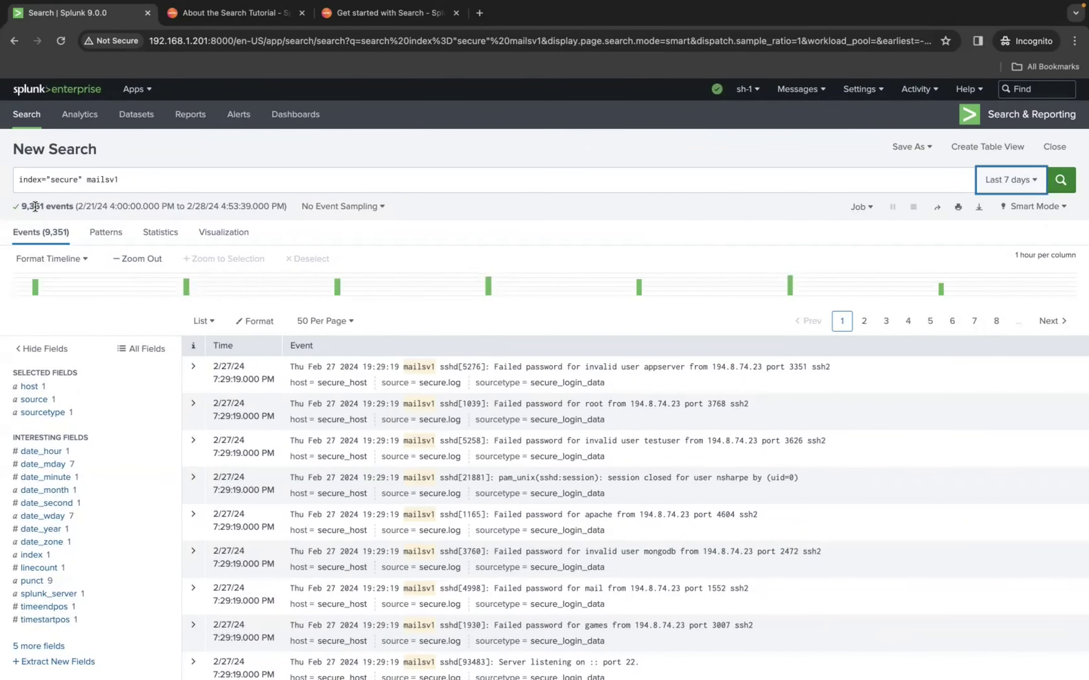
Change the time range of the mailsv1 search to All time
{"action": "double_click", "coordinate": [109, 178]}
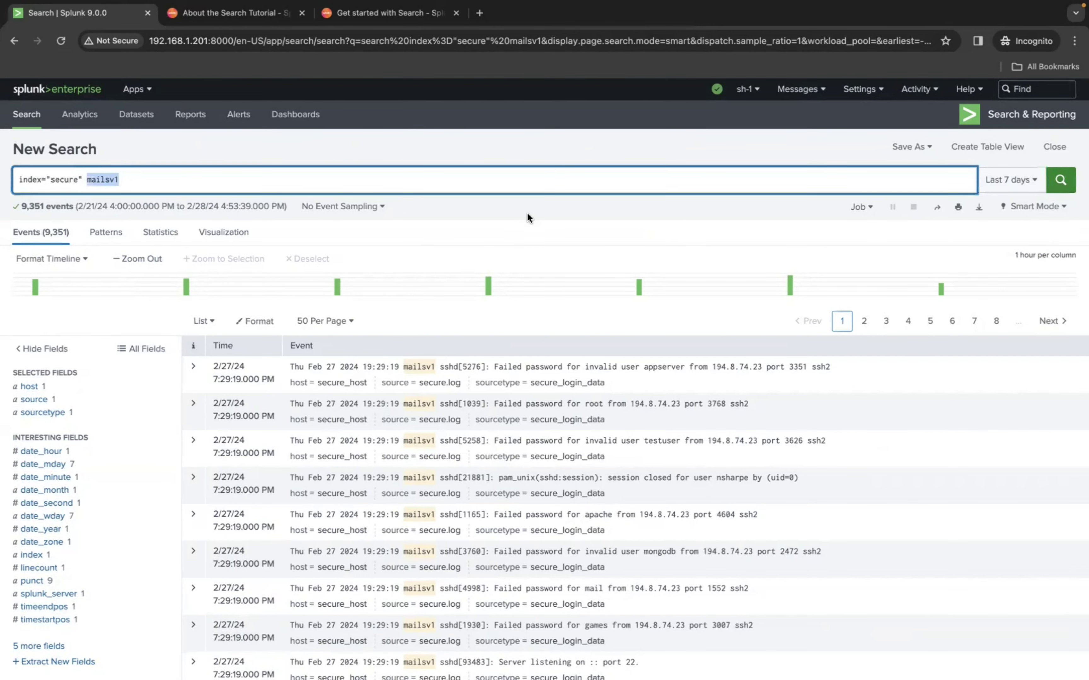
{"action": "left_click", "coordinate": [1007, 180]}
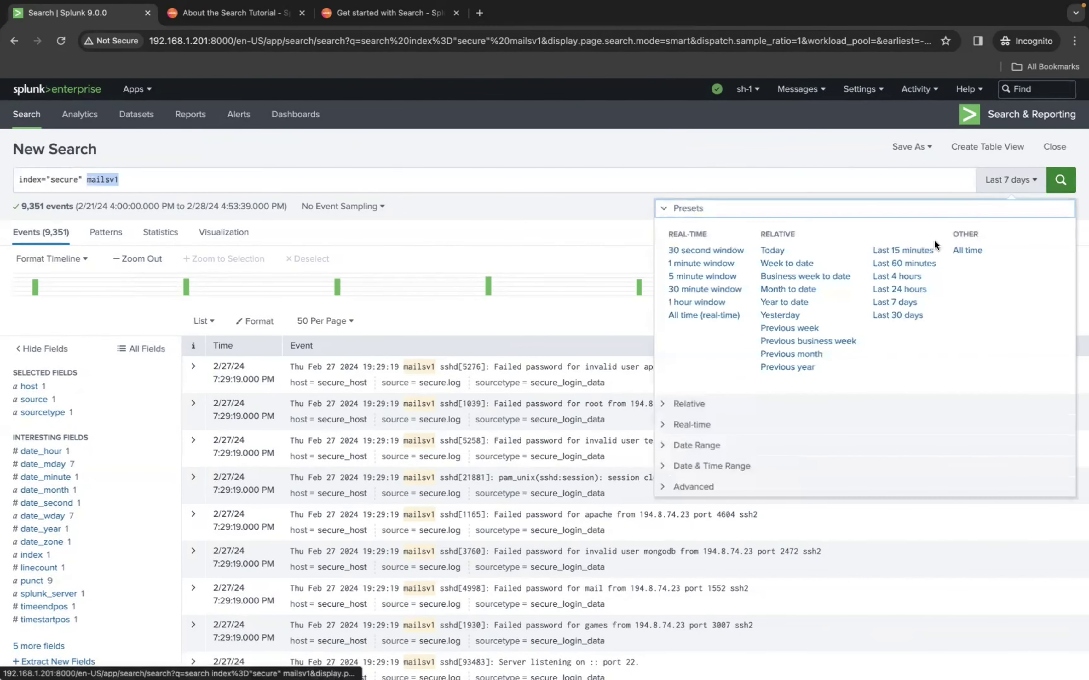
{"action": "left_click", "coordinate": [963, 253]}
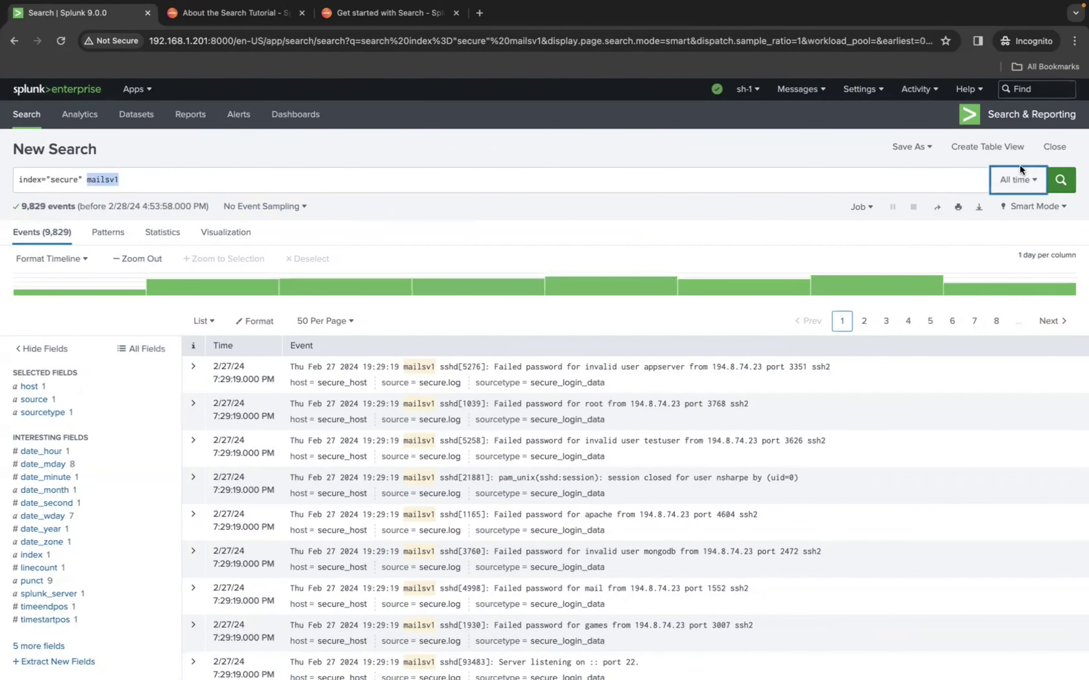
Set a relative time range starting 10 days ago up to now for the mailsv1 search and apply it
{"action": "left_click", "coordinate": [1014, 179]}
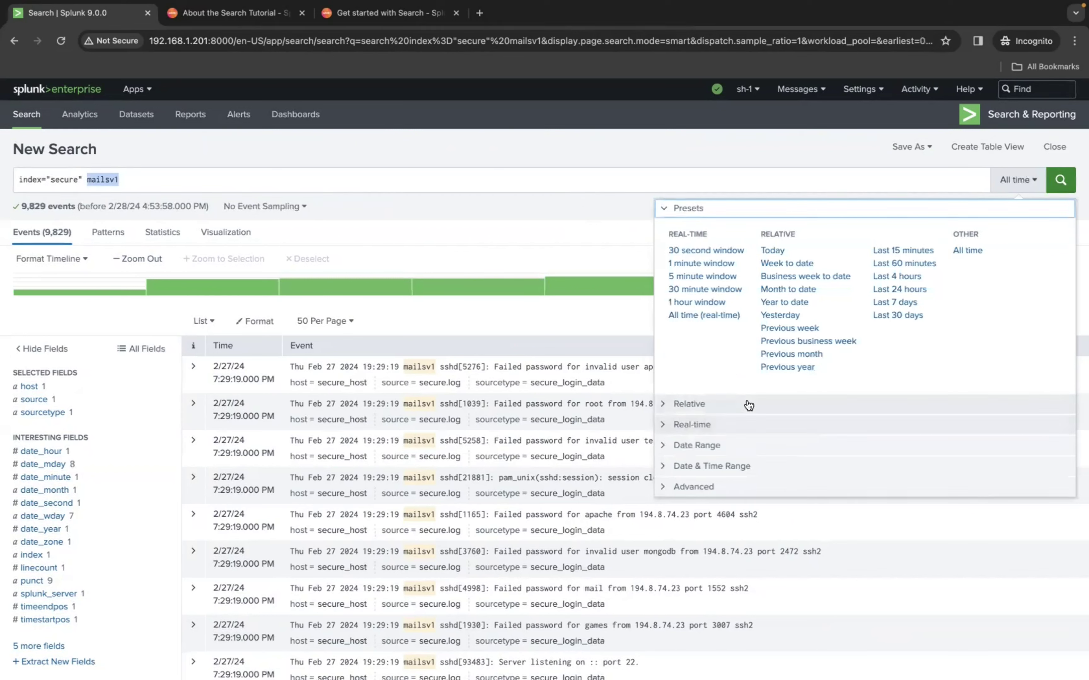
{"action": "left_click", "coordinate": [733, 404]}
{"action": "left_click", "coordinate": [732, 276]}
{"action": "type", "text": "10"}
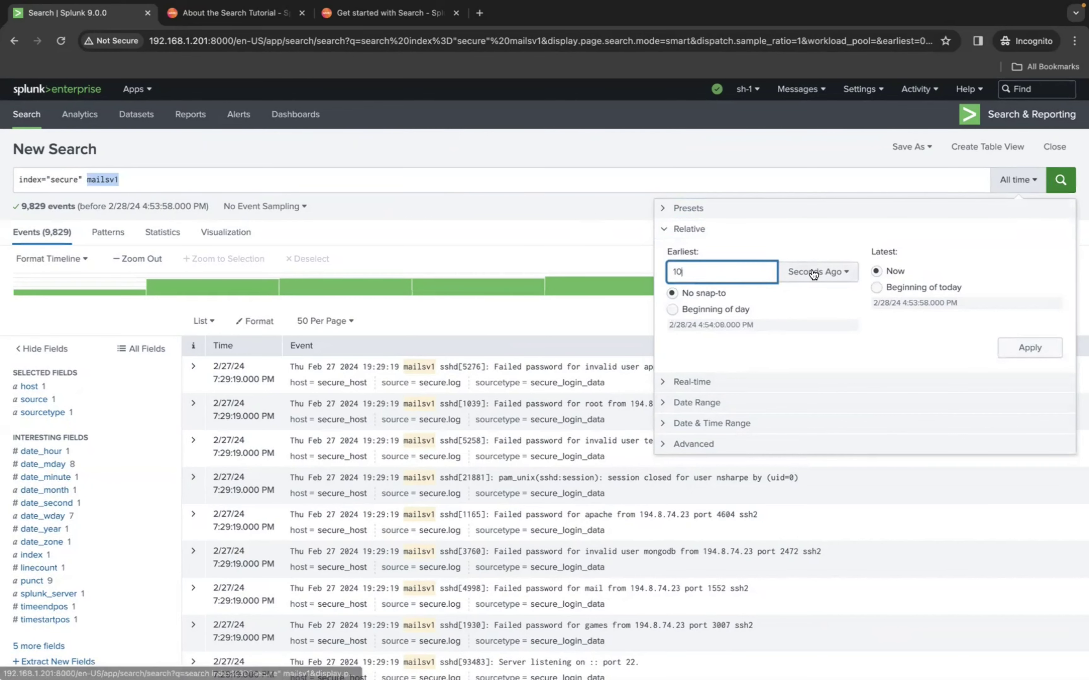
{"action": "left_click", "coordinate": [812, 272]}
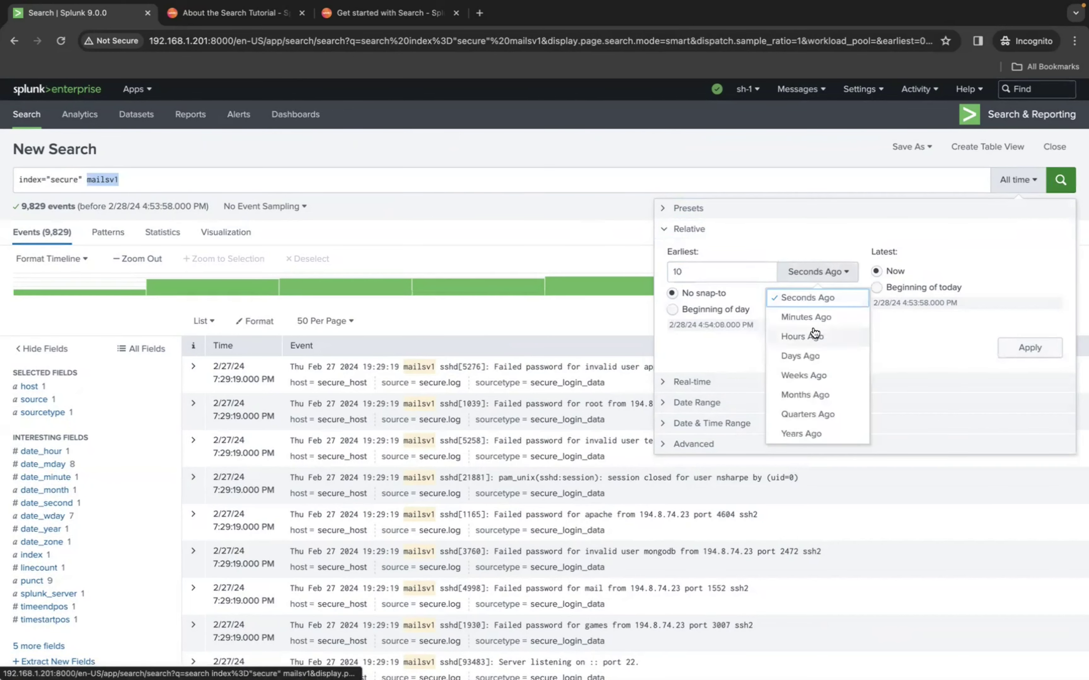
{"action": "left_click", "coordinate": [809, 356]}
{"action": "left_click", "coordinate": [1030, 348]}
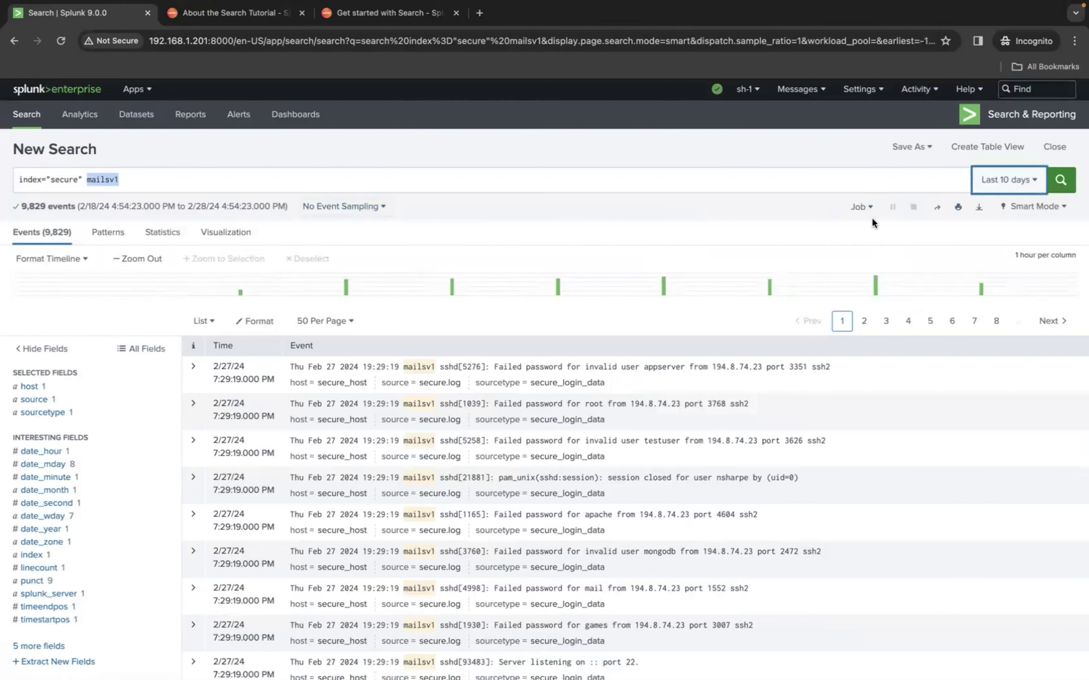
Examine the Between, Before and Since variants of the date range and their calendar date choices
{"action": "left_click", "coordinate": [1003, 185]}
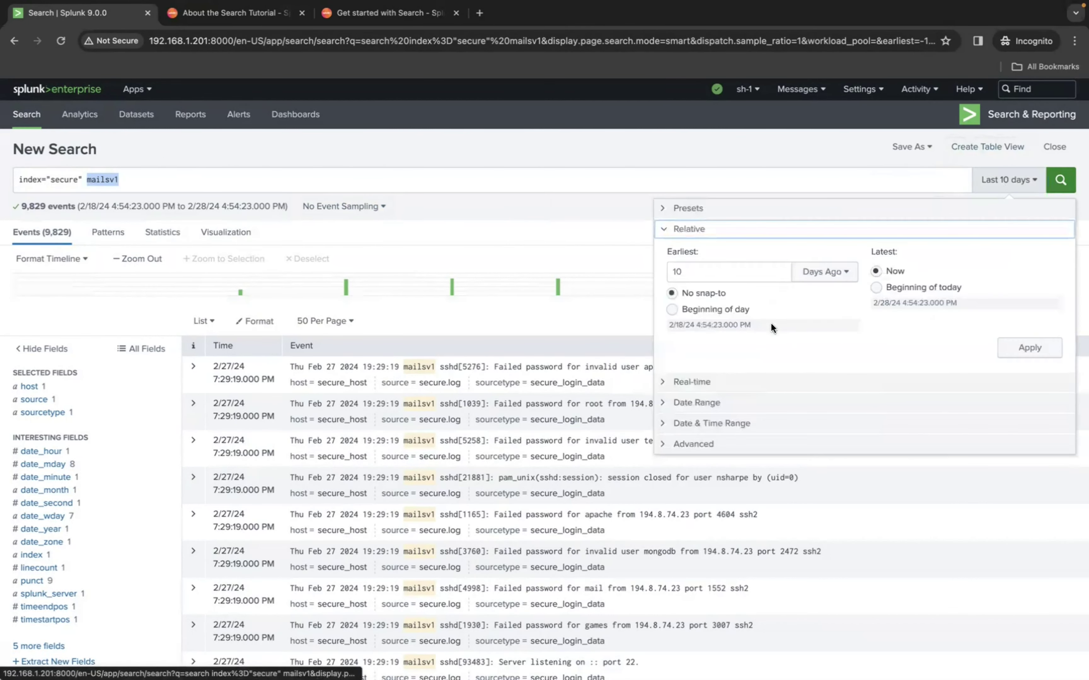
{"action": "left_click", "coordinate": [739, 381]}
{"action": "left_click", "coordinate": [751, 379]}
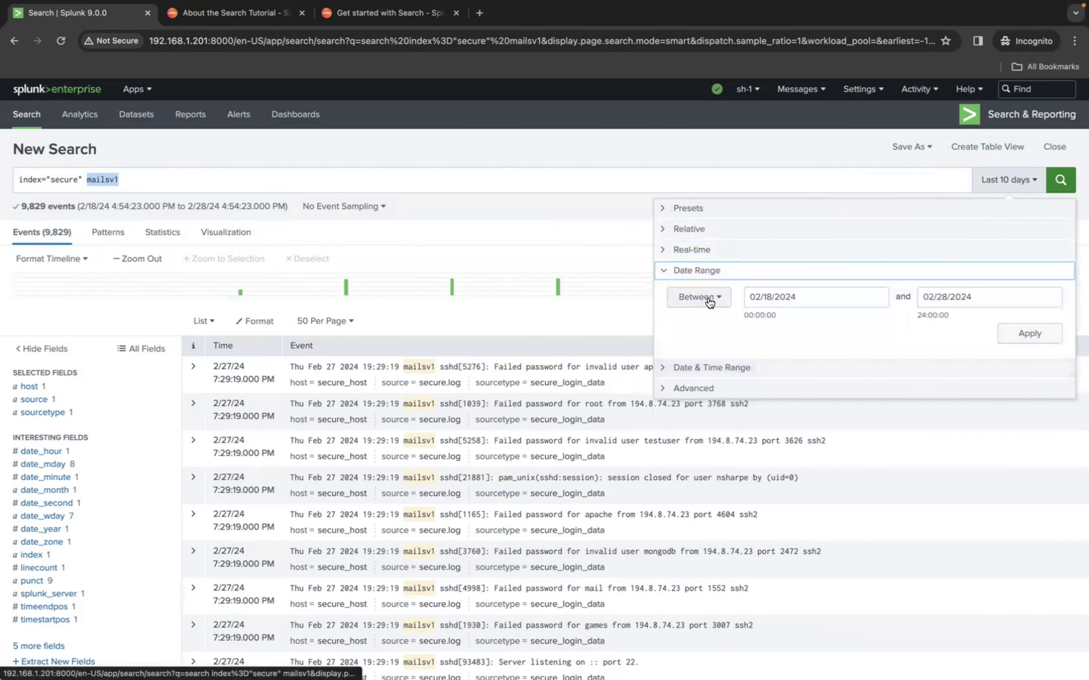
{"action": "left_click", "coordinate": [709, 299]}
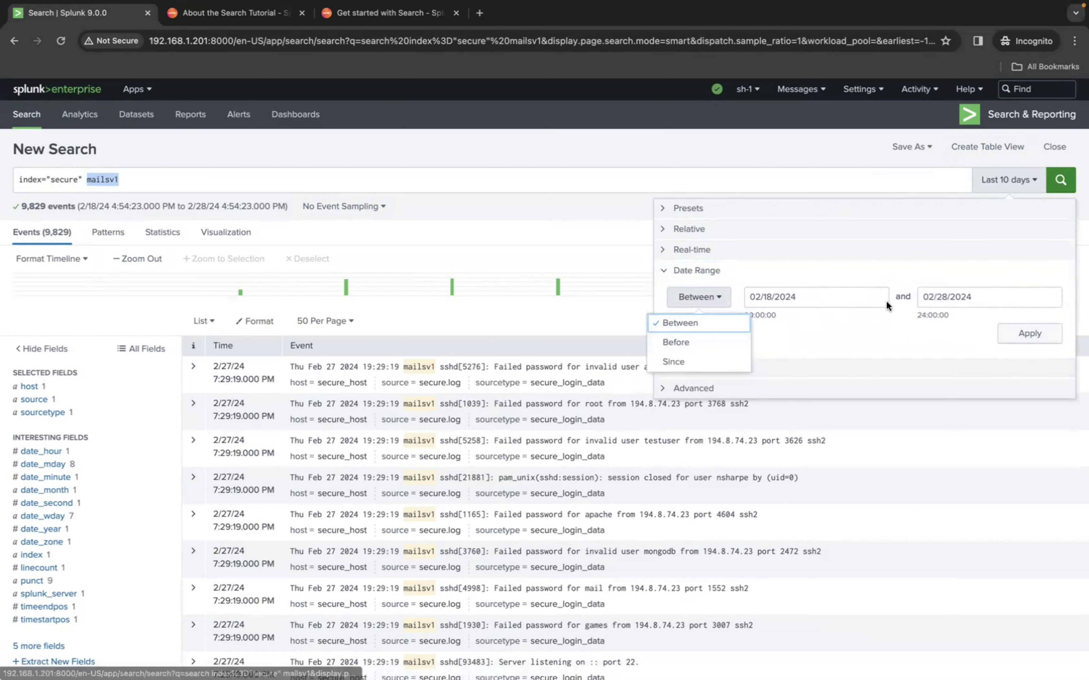
{"action": "left_click", "coordinate": [710, 347]}
{"action": "left_click", "coordinate": [832, 299]}
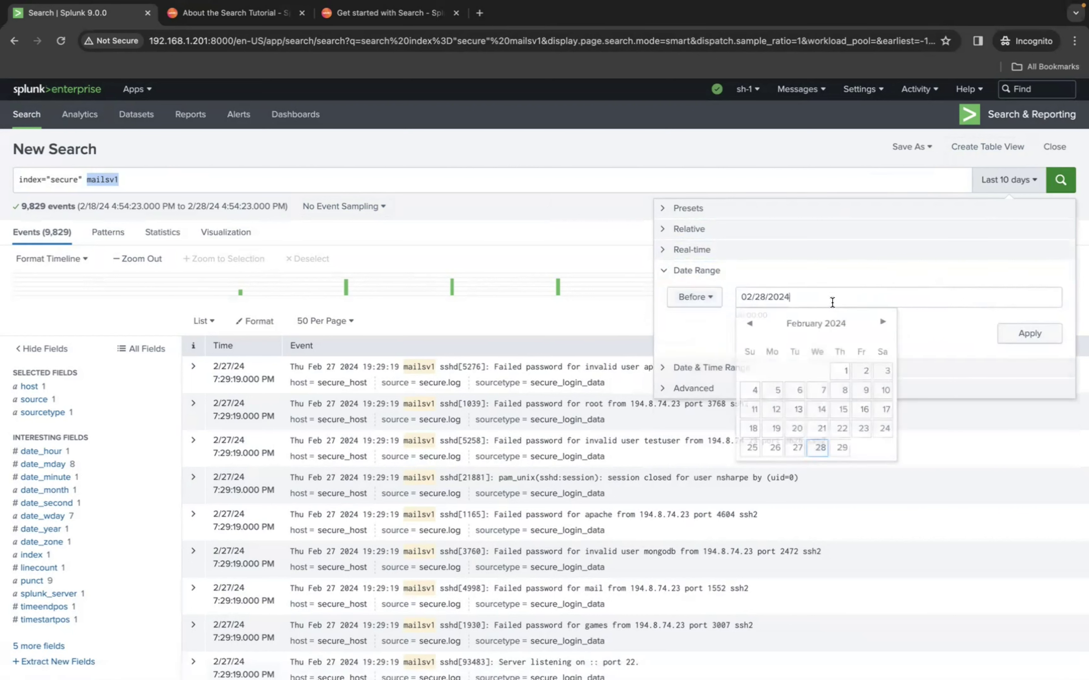
{"action": "left_click", "coordinate": [702, 300]}
{"action": "left_click", "coordinate": [714, 365]}
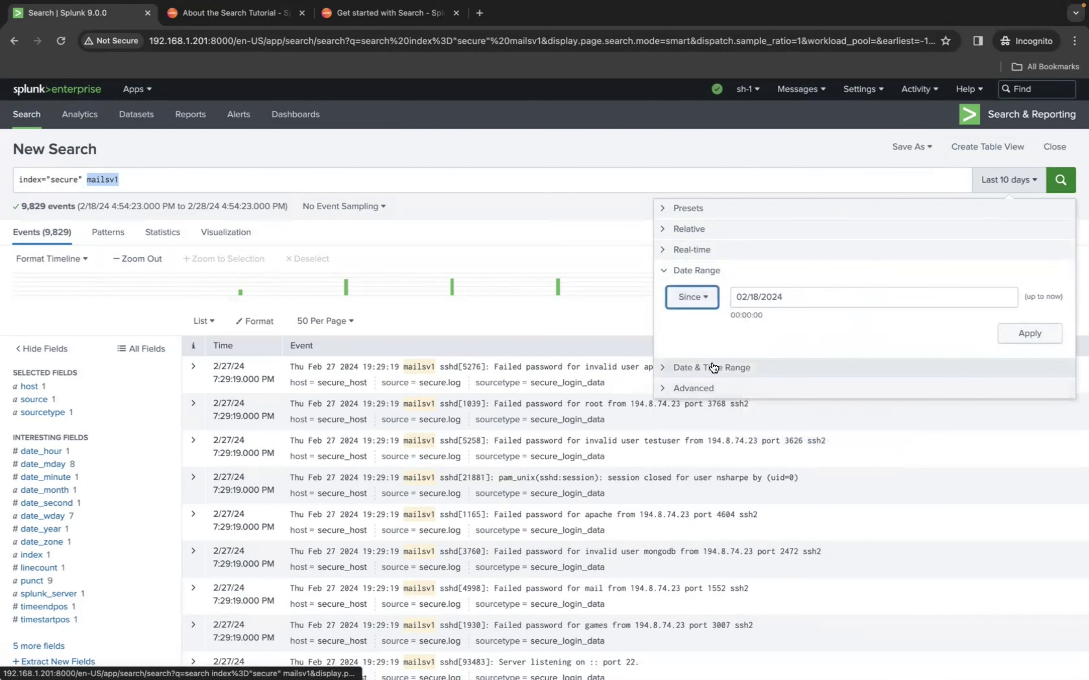
{"action": "left_click", "coordinate": [794, 296]}
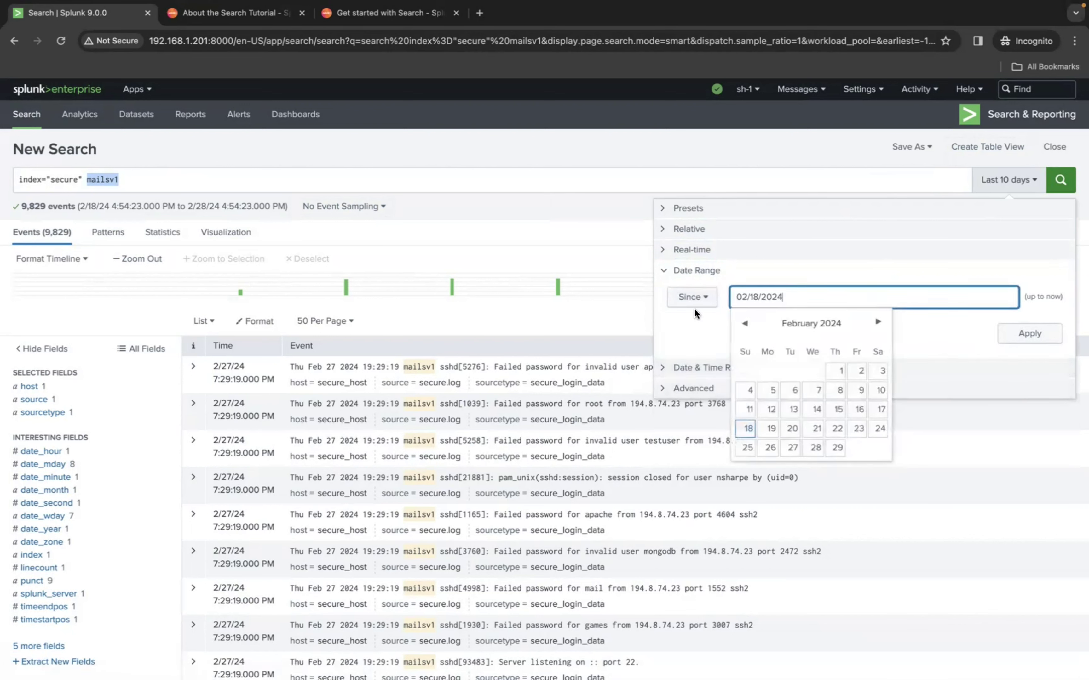
{"action": "left_click", "coordinate": [693, 298]}
{"action": "left_click", "coordinate": [713, 360]}
Review the Date & Time Range and Advanced time settings, and close the time range options without applying changes
{"action": "left_click", "coordinate": [729, 368]}
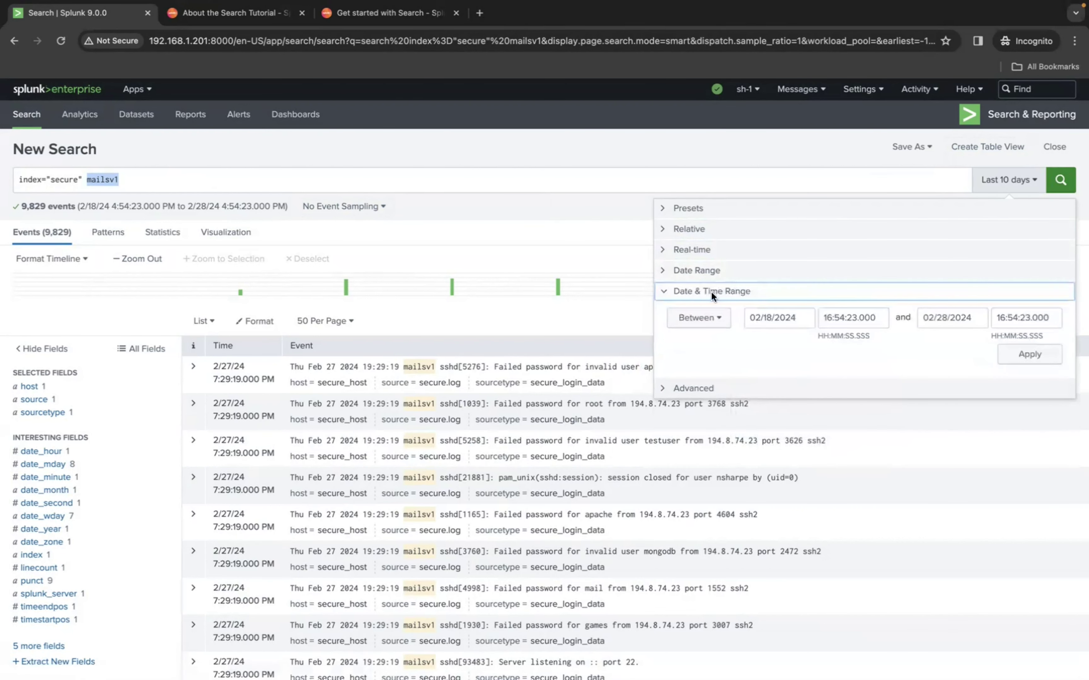
{"action": "left_click", "coordinate": [742, 275]}
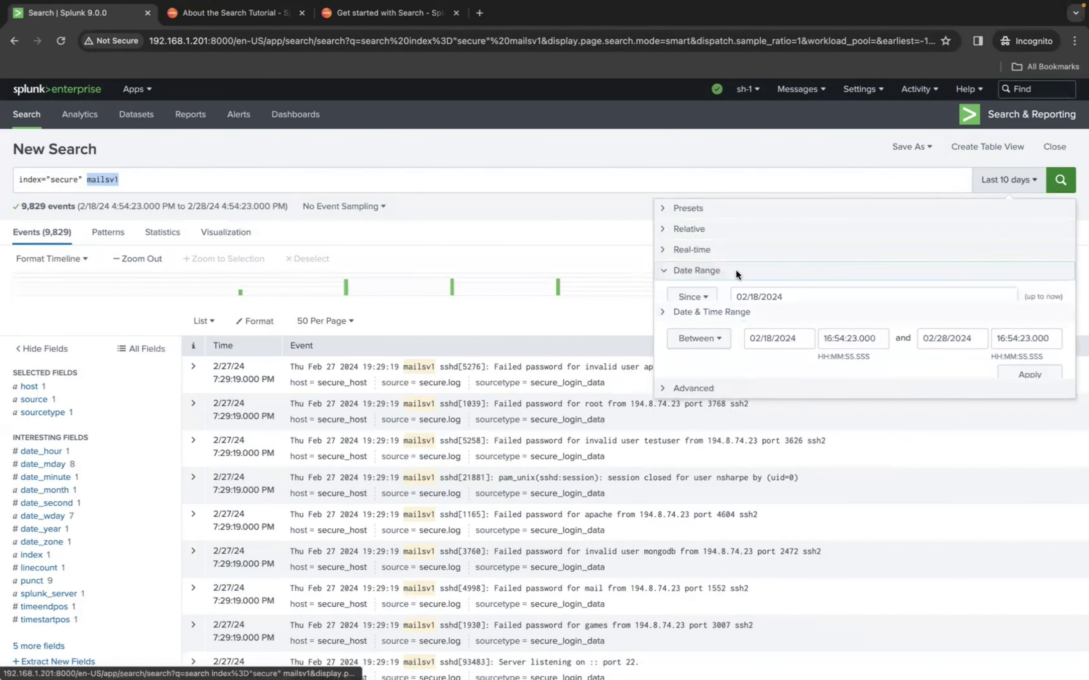
{"action": "left_click", "coordinate": [711, 368]}
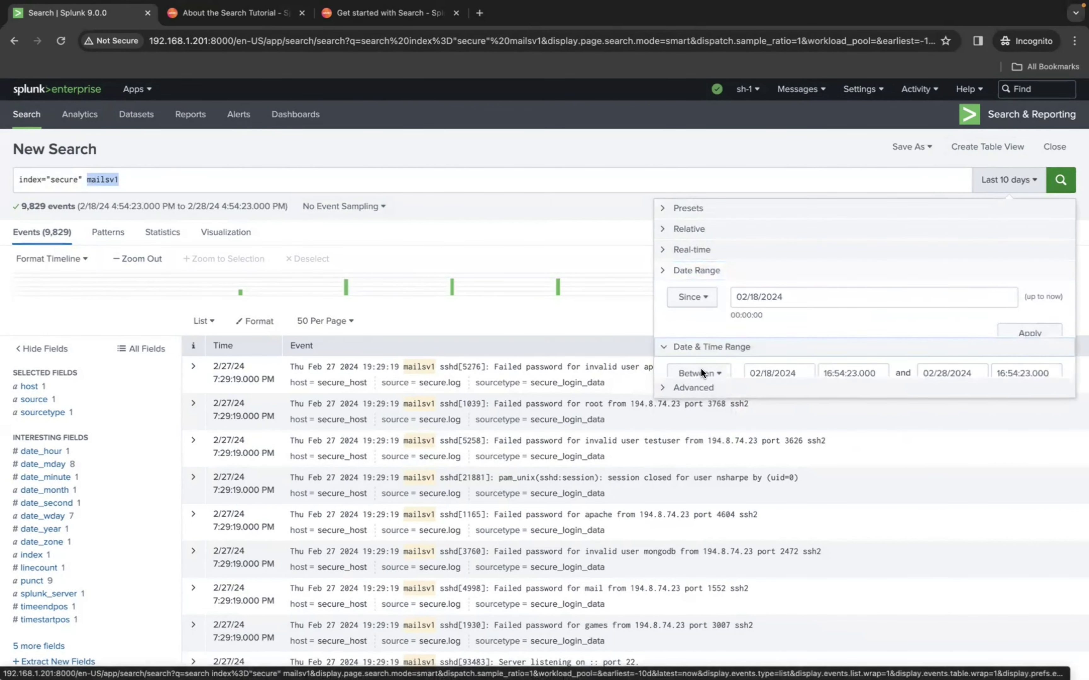
{"action": "left_click", "coordinate": [709, 389]}
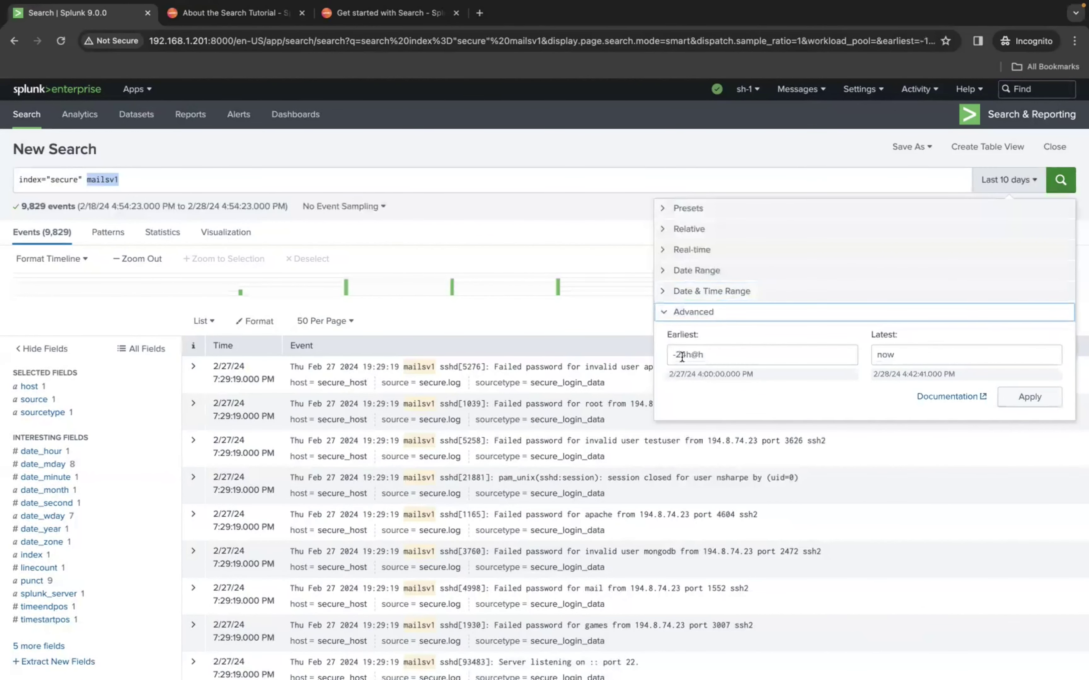
{"action": "left_click", "coordinate": [619, 162]}
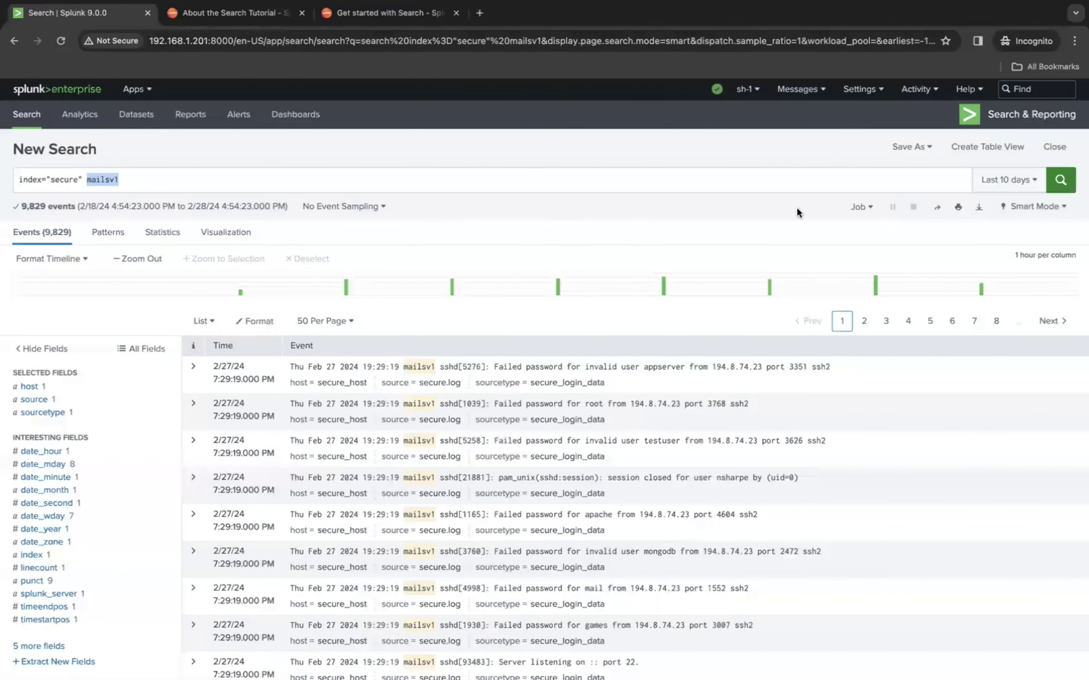
View the available job actions, share the search job and select its link
{"action": "left_click", "coordinate": [867, 206]}
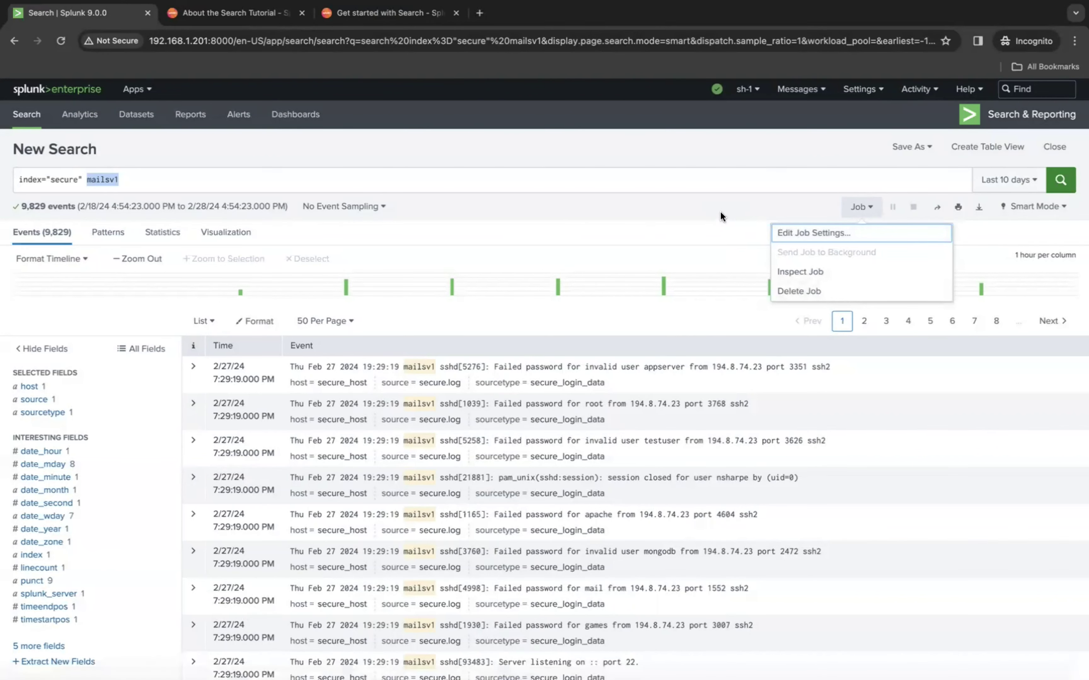
{"action": "left_click", "coordinate": [869, 209]}
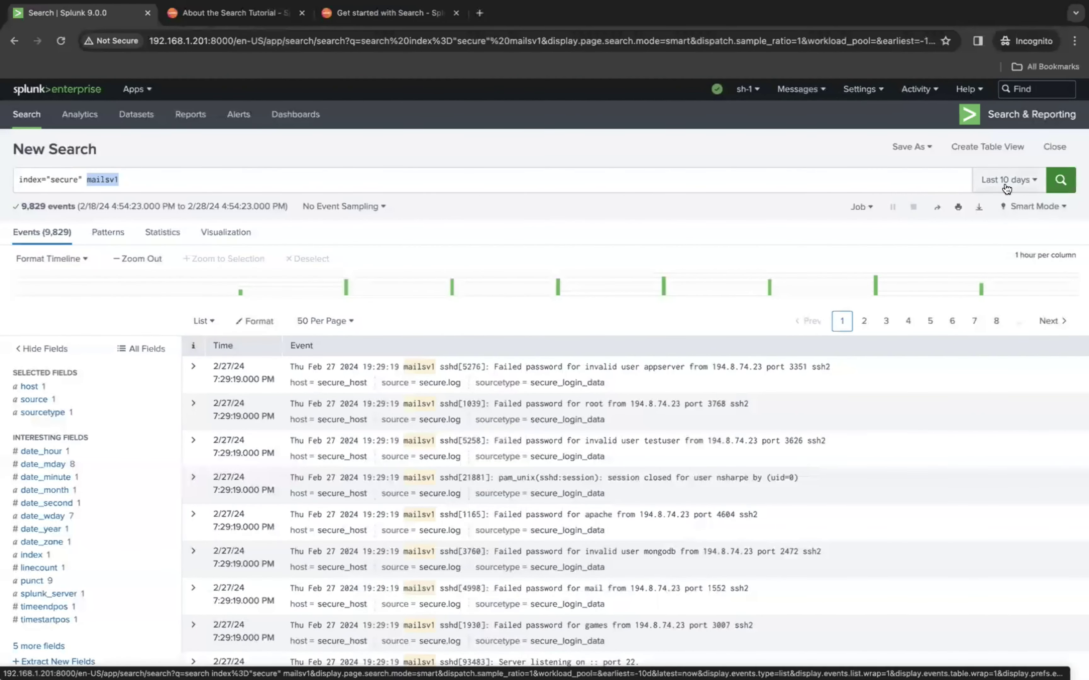
{"action": "left_click", "coordinate": [937, 206]}
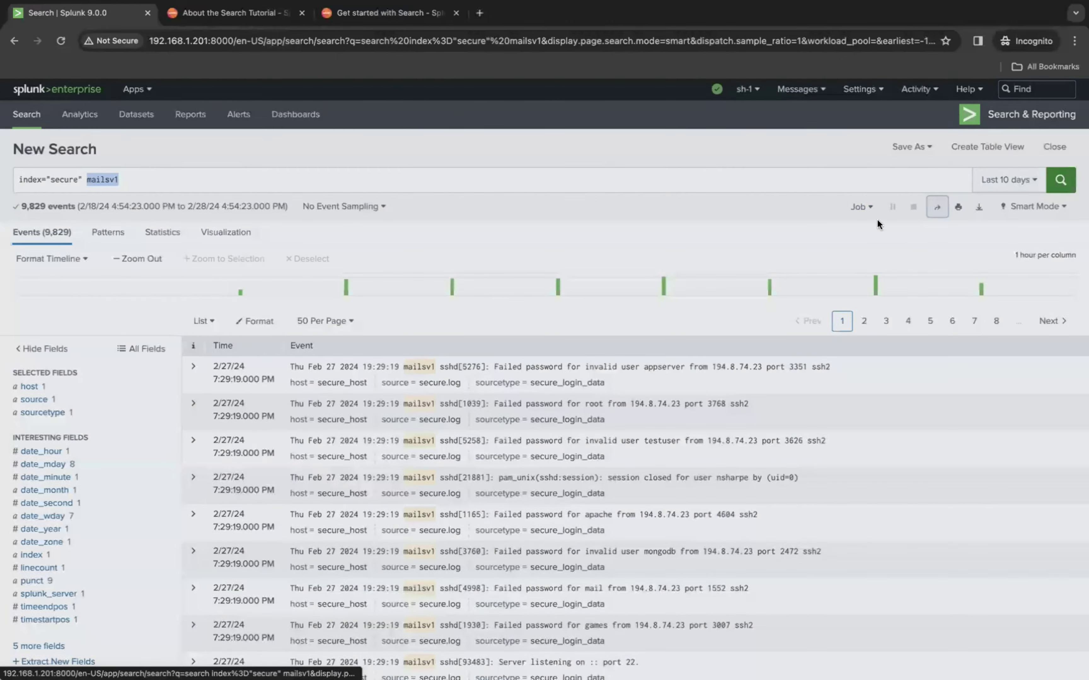
{"action": "left_click", "coordinate": [709, 127]}
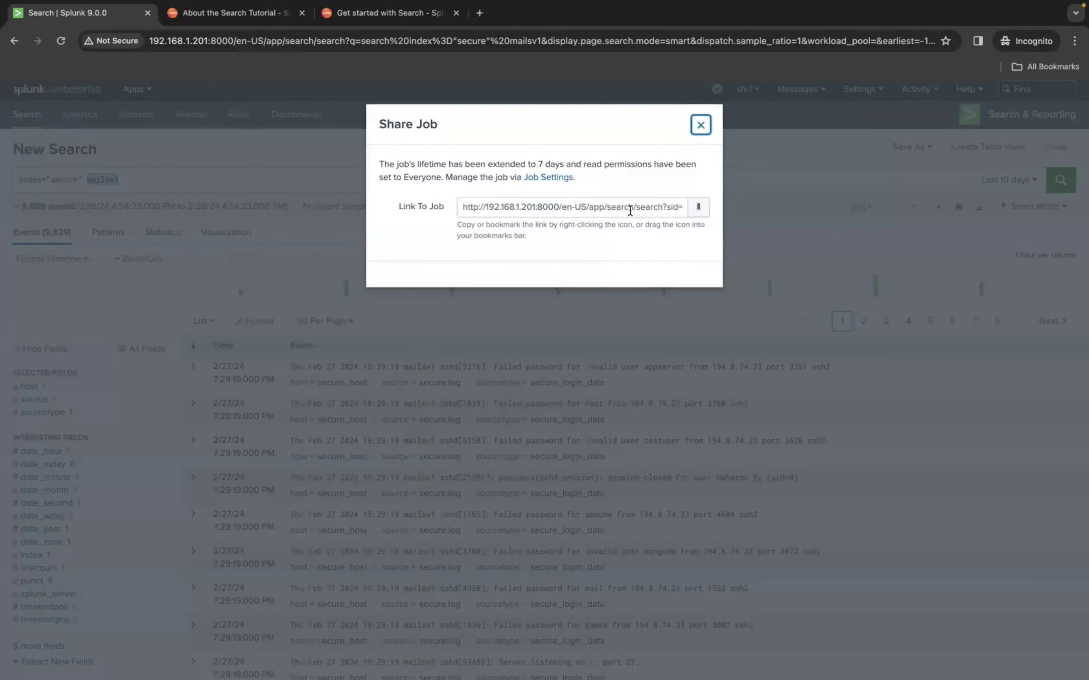
{"action": "left_click", "coordinate": [630, 211]}
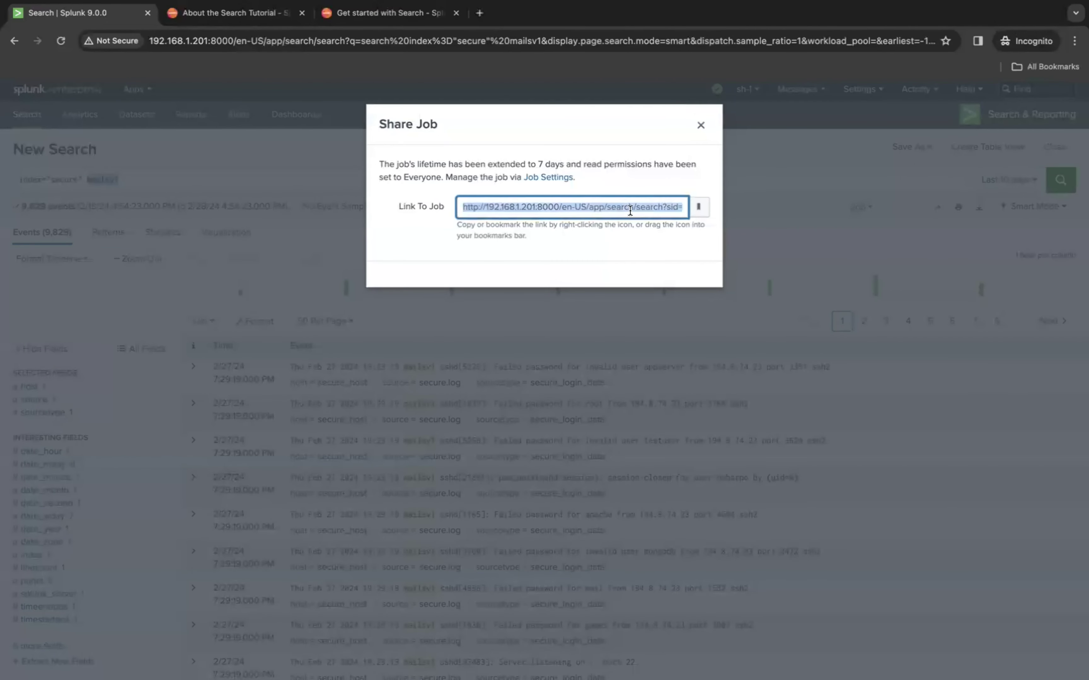
{"action": "left_click", "coordinate": [701, 125]}
Look at the results' print preview and the available export formats, cancelling both without saving
{"action": "left_click", "coordinate": [957, 208]}
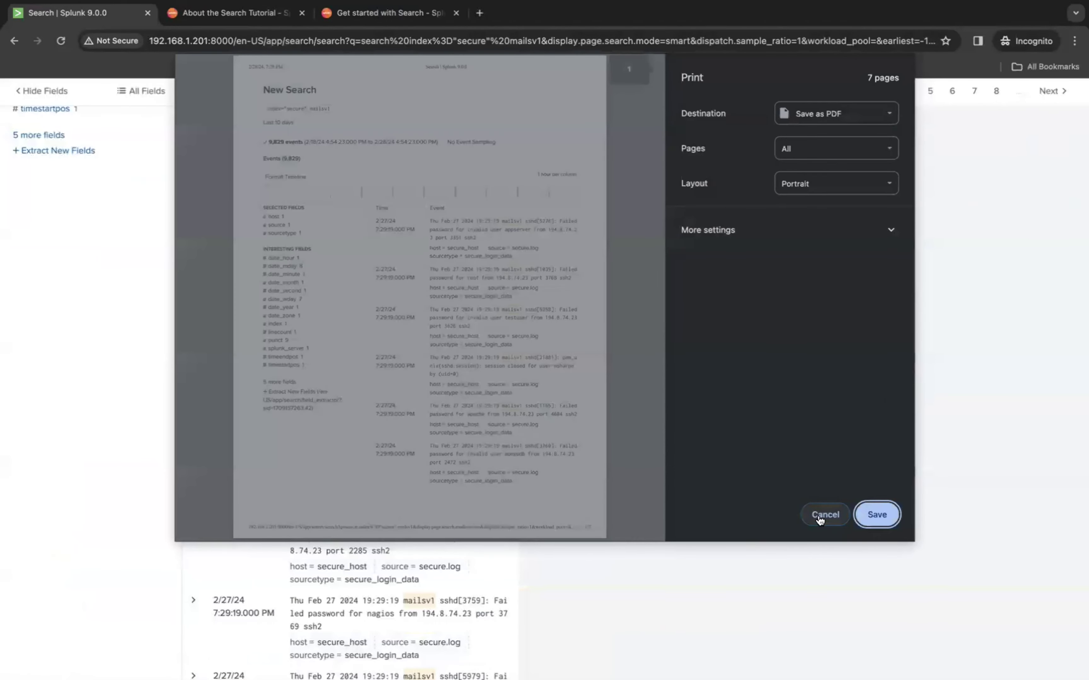
{"action": "left_click", "coordinate": [819, 518]}
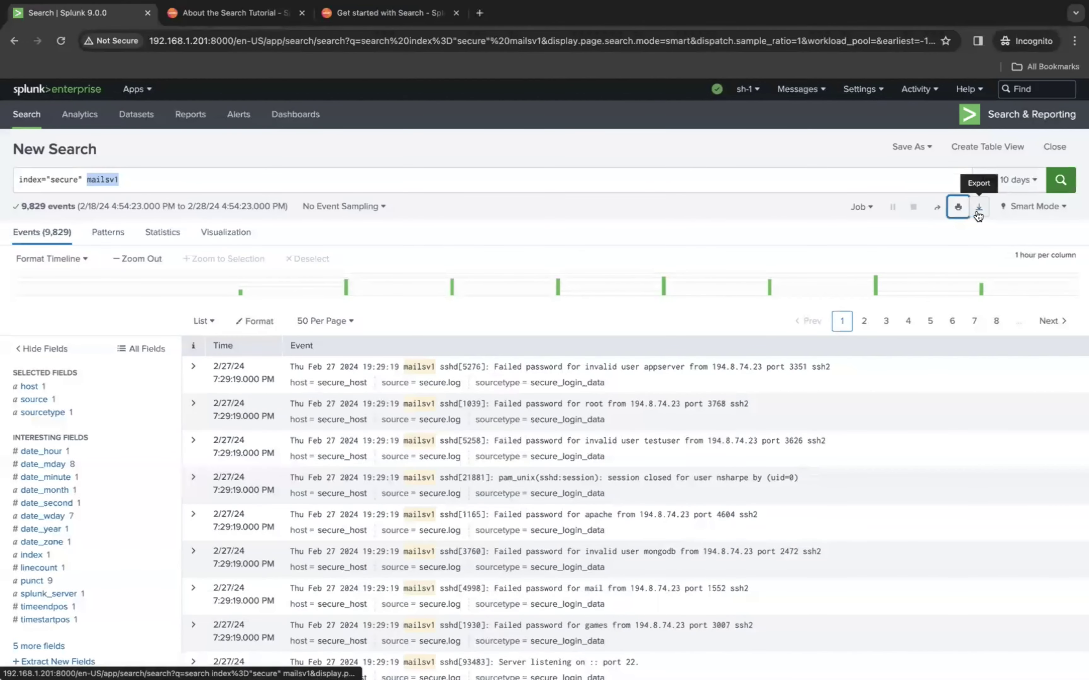
{"action": "left_click", "coordinate": [975, 211]}
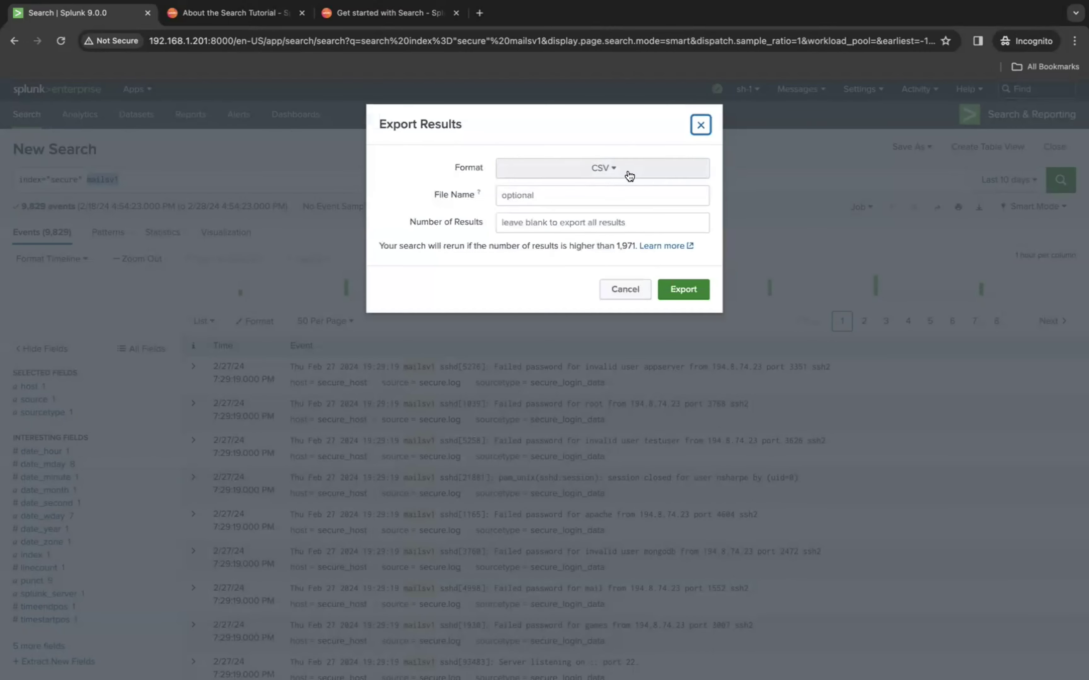
{"action": "left_click", "coordinate": [623, 174]}
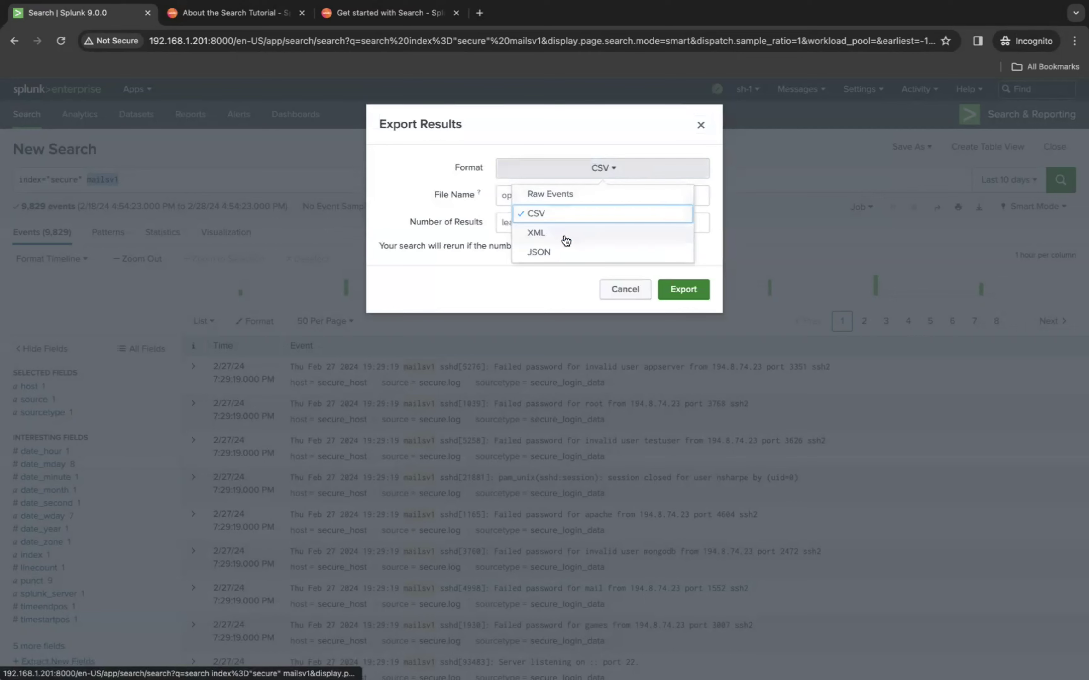
{"action": "left_click", "coordinate": [447, 271]}
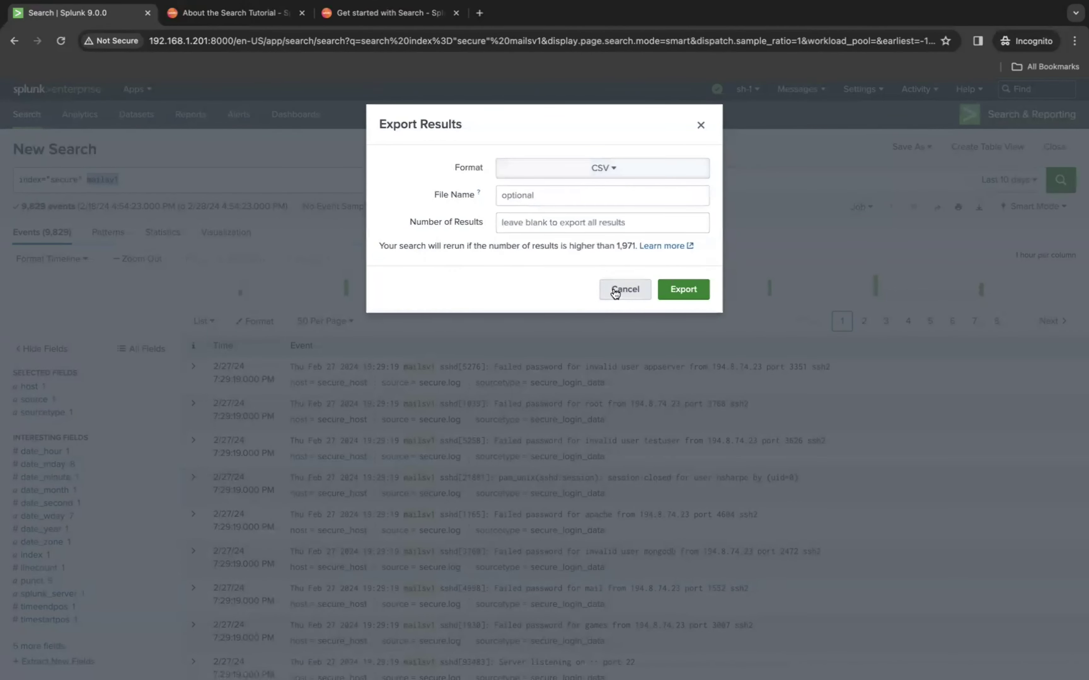
{"action": "left_click", "coordinate": [616, 293]}
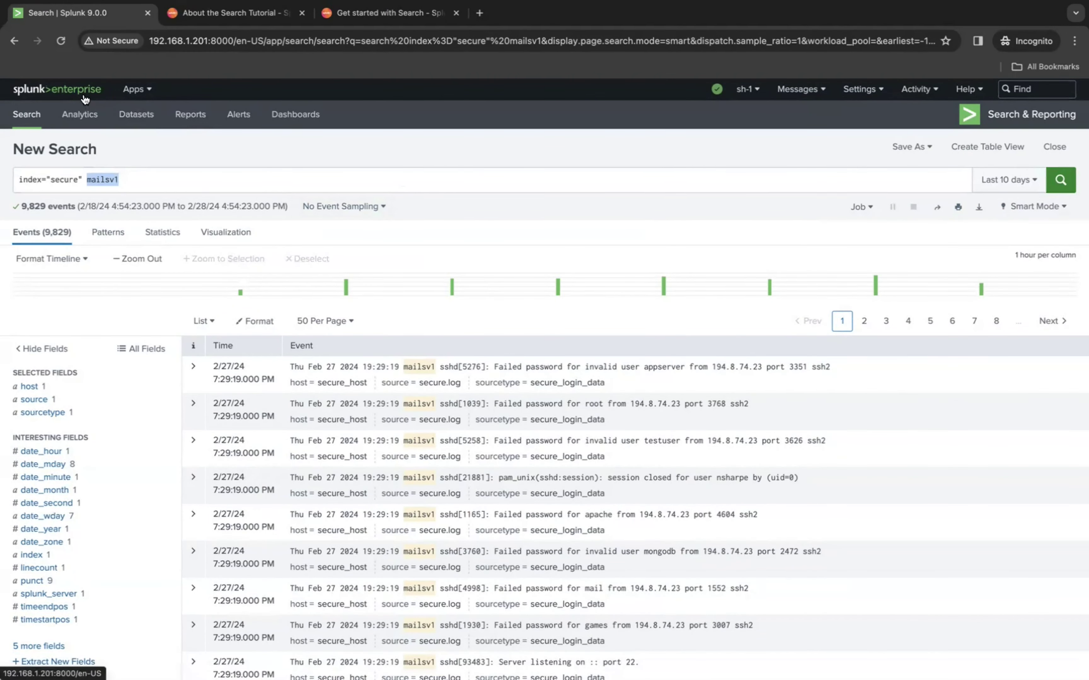
Reopen Search & Reporting from the home page and rerun the index="secure" search from the search history
{"action": "left_click", "coordinate": [60, 98]}
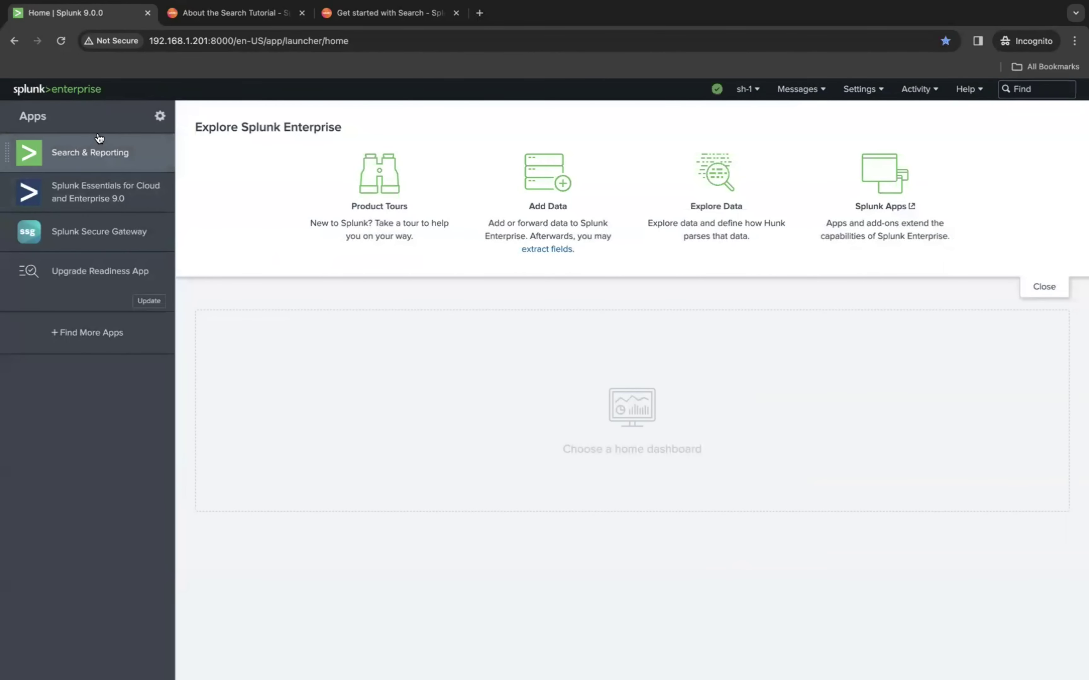
{"action": "left_click", "coordinate": [71, 156]}
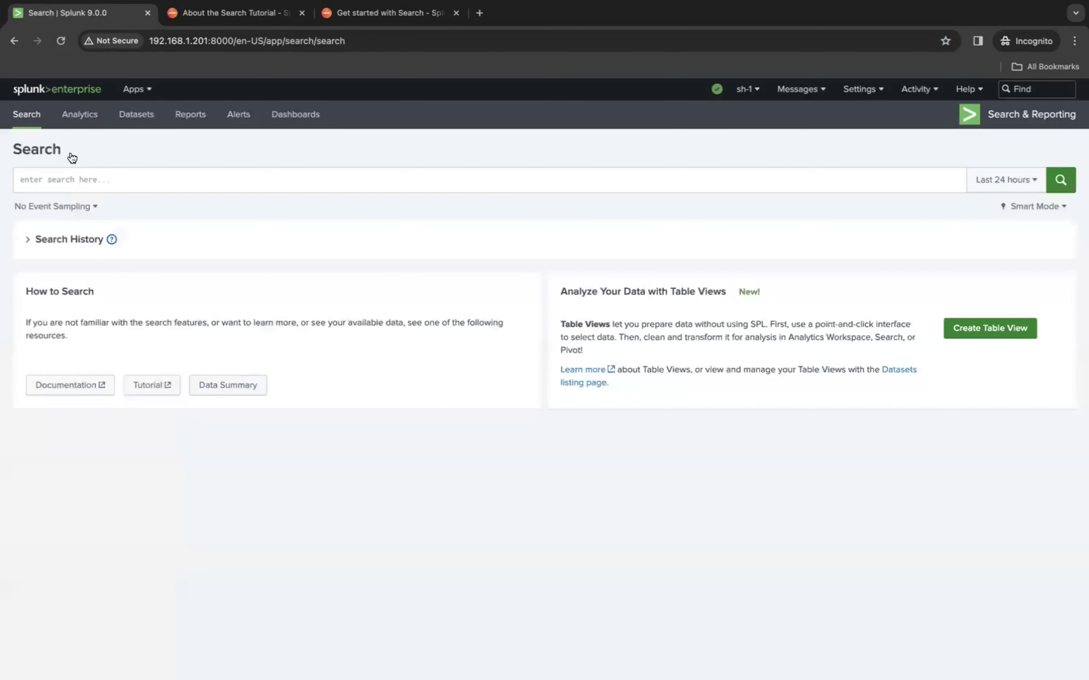
{"action": "left_click", "coordinate": [66, 240]}
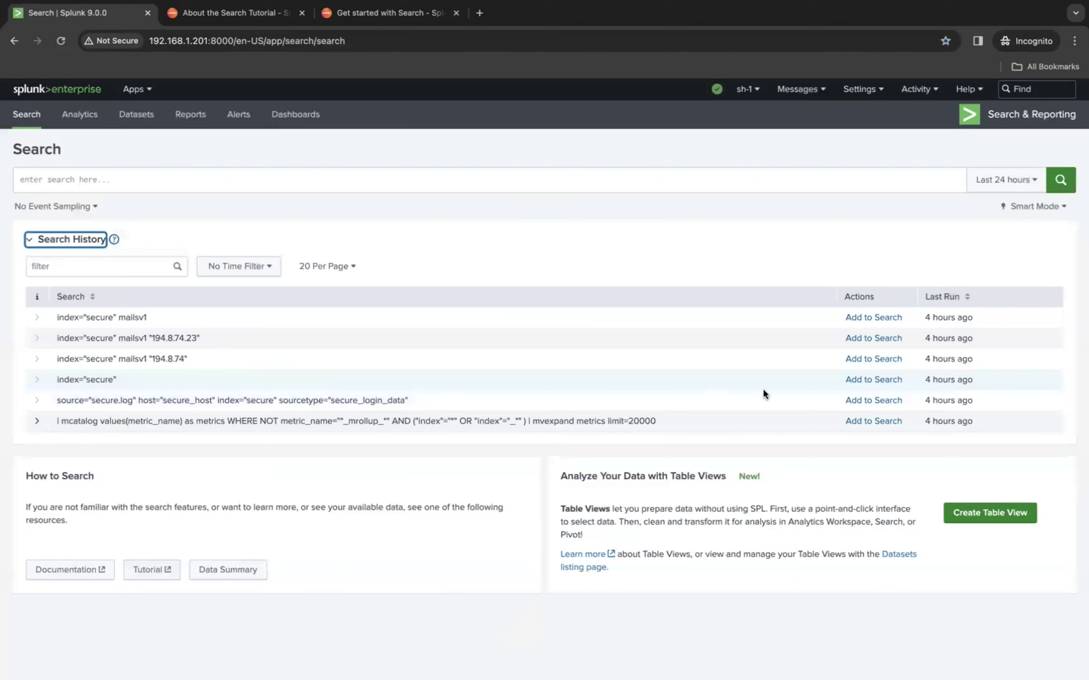
{"action": "left_click", "coordinate": [854, 381]}
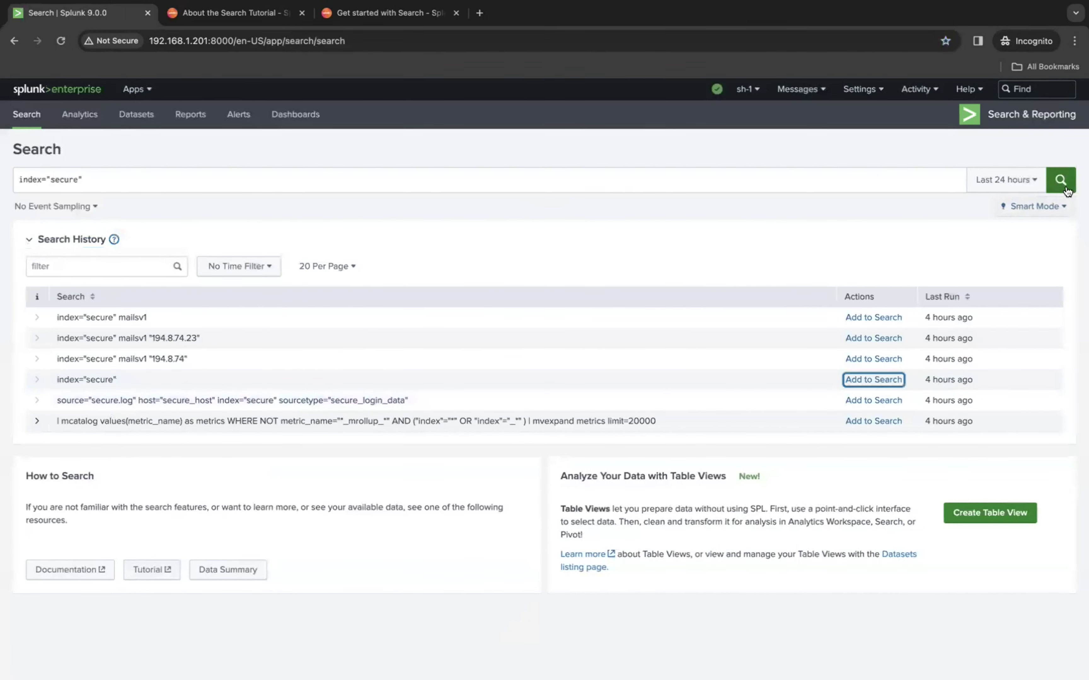
{"action": "left_click", "coordinate": [1060, 179]}
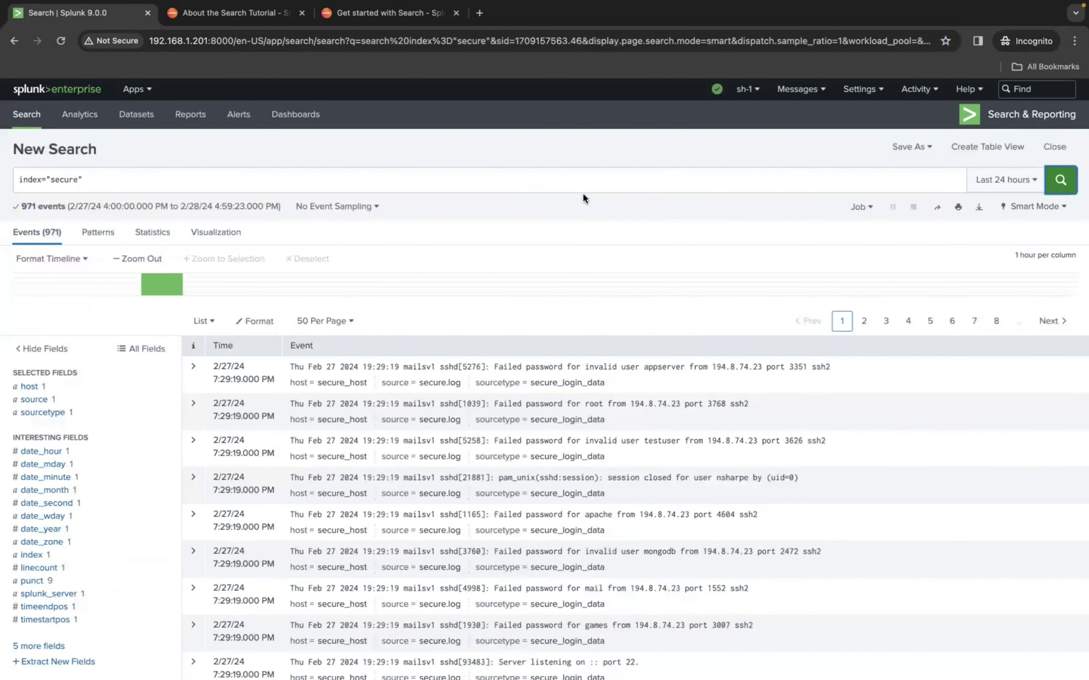